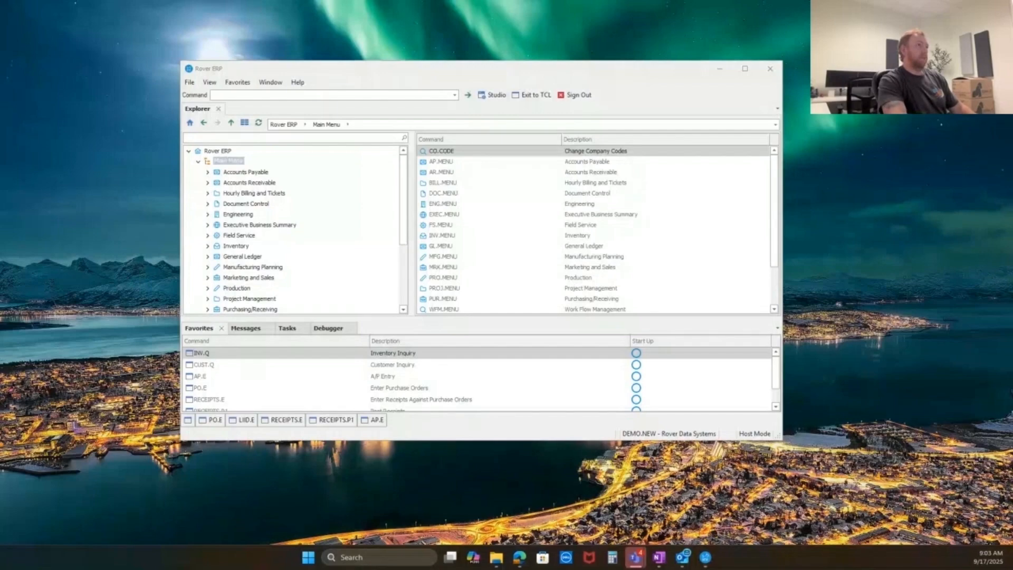
Open the Purchase Order Entry form (PO.E) and start a new purchase order with the number left blank.
drag(627, 71, 623, 67)
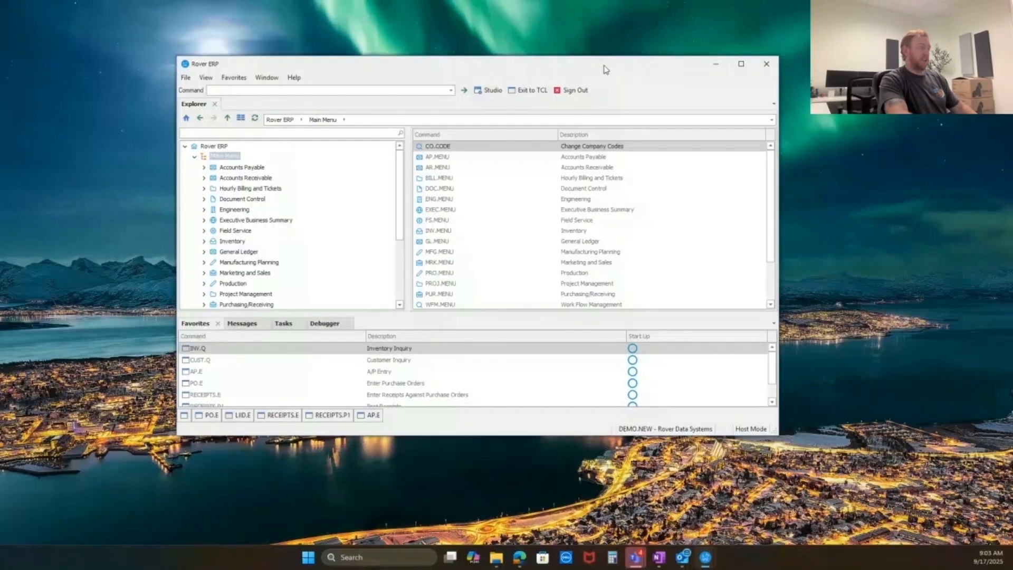
drag(605, 69, 601, 55)
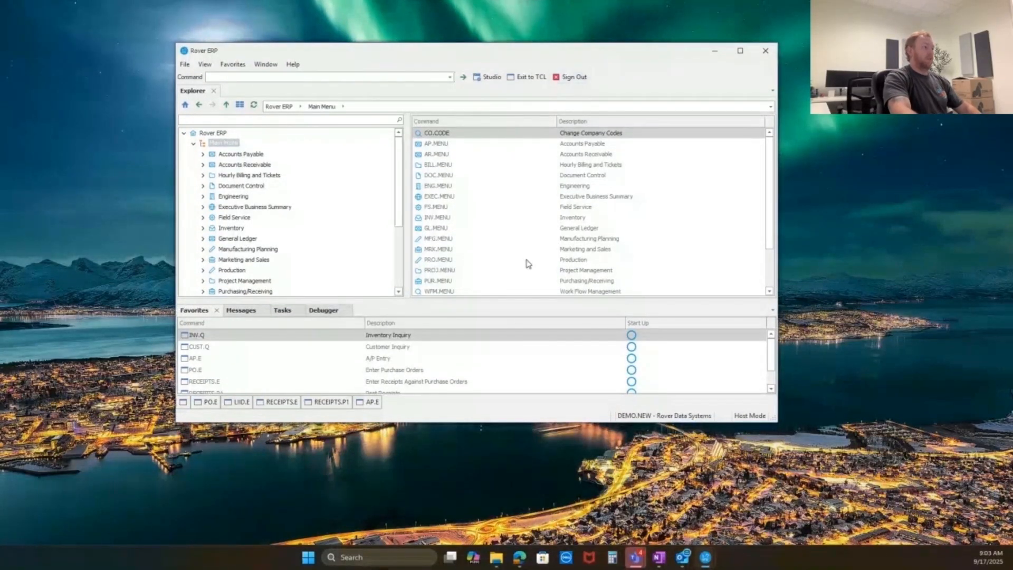
click(201, 404)
drag(537, 171, 540, 140)
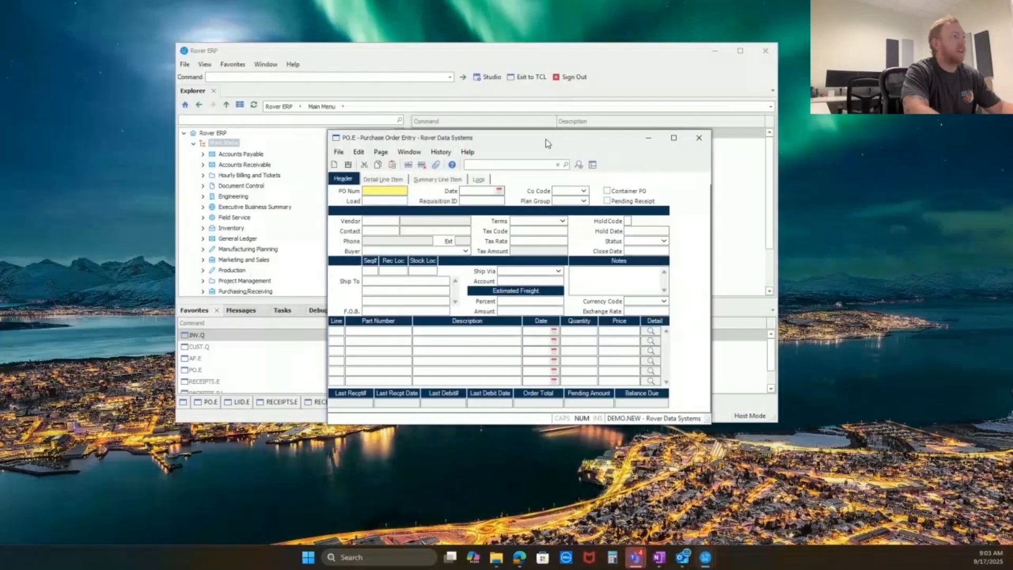
key(Return)
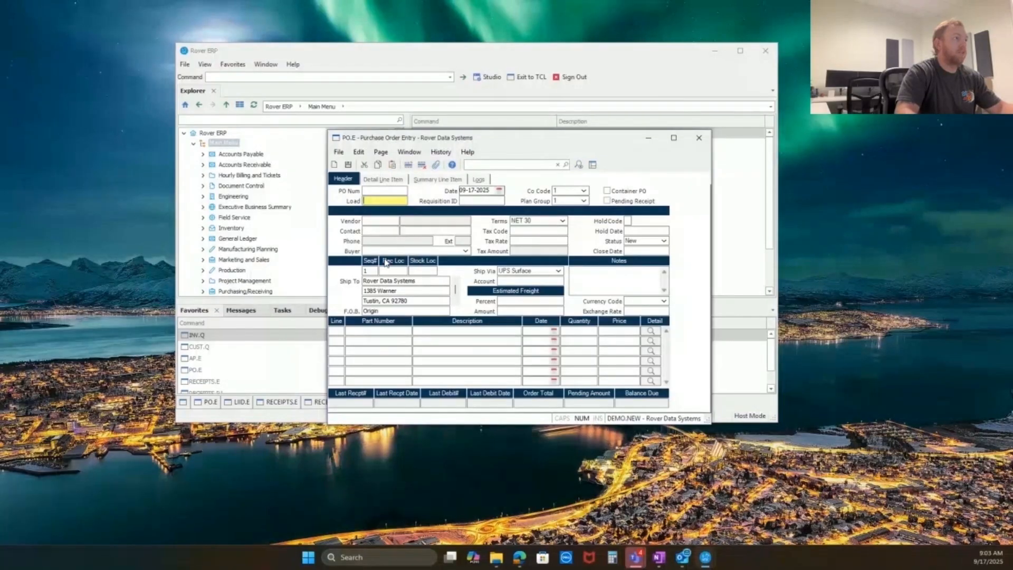
Set the purchase order's vendor to 119 (ACME).
click(381, 219)
text(119)
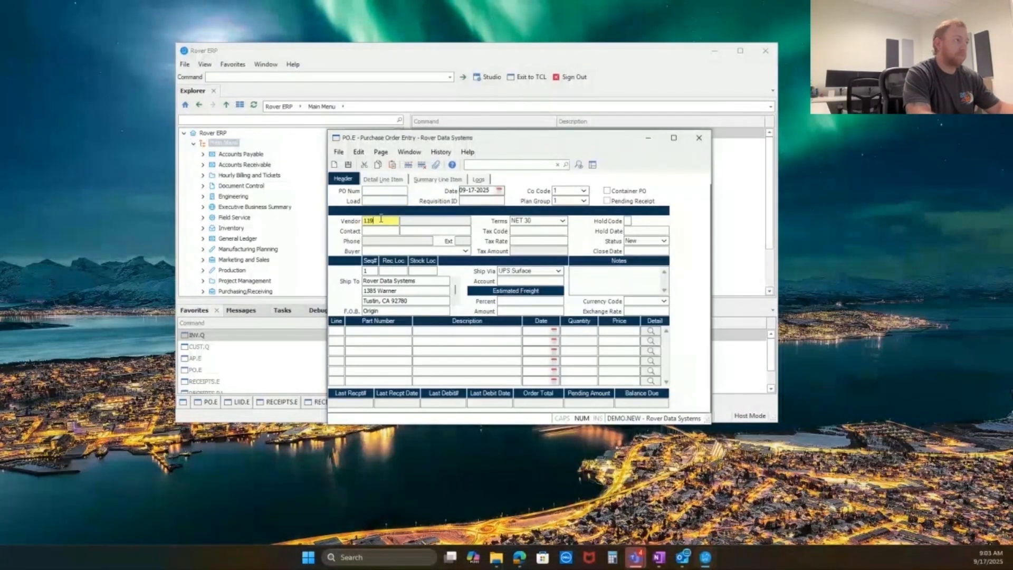
key(Return)
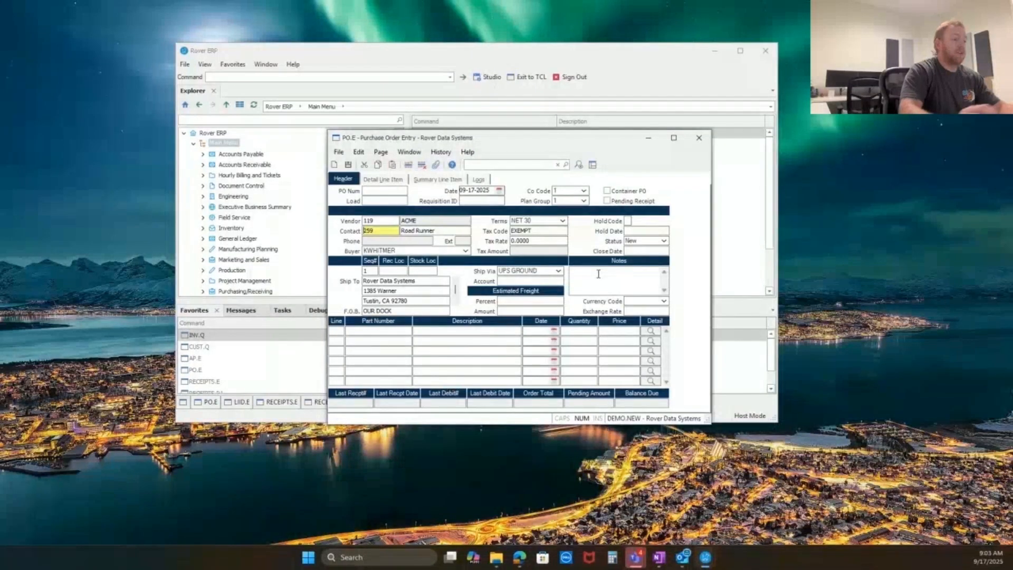
Add part 110-51-52-C as order line 1, choosing it from the part numbers starting with 110.
click(336, 330)
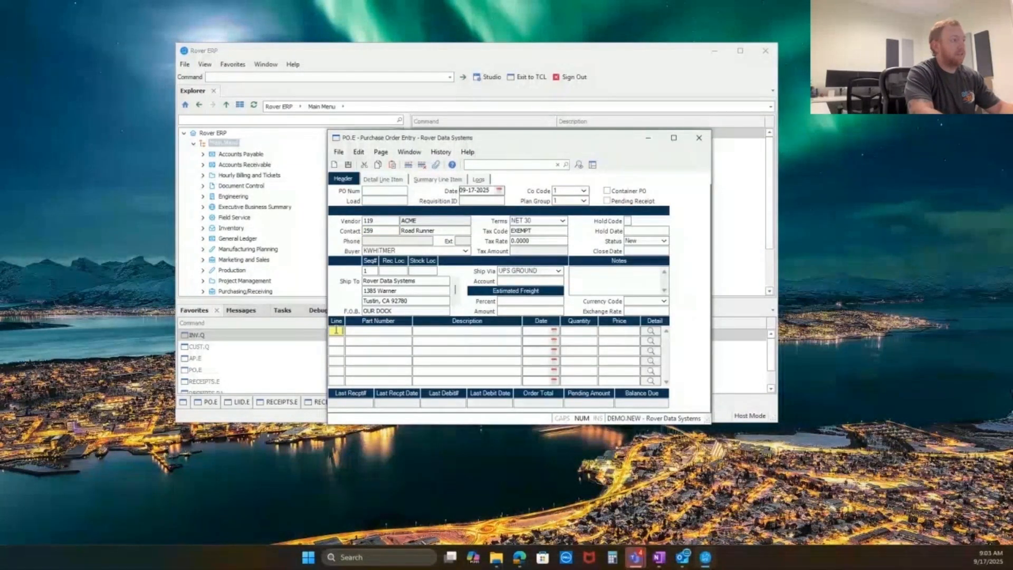
key(Tab)
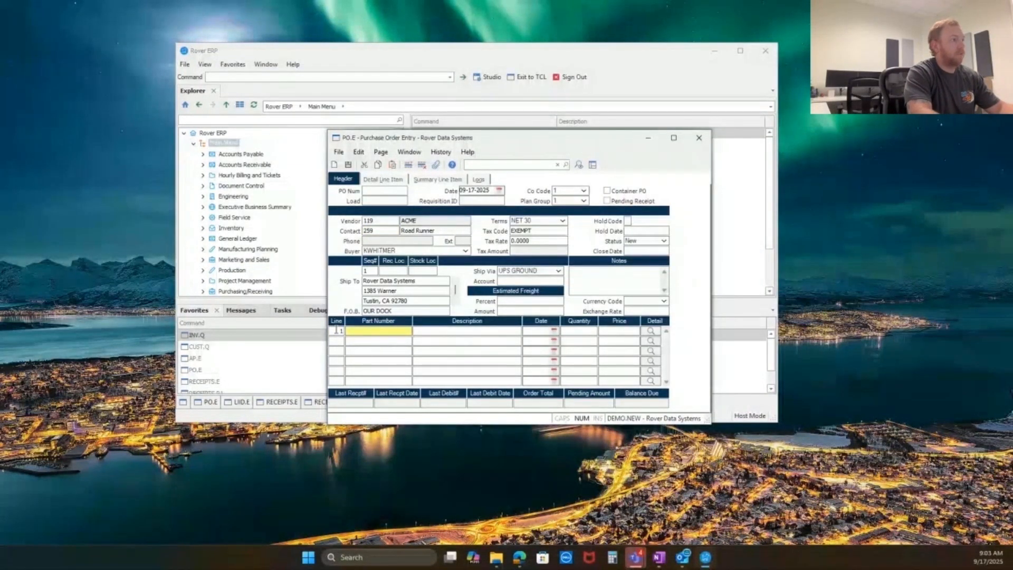
text(110)
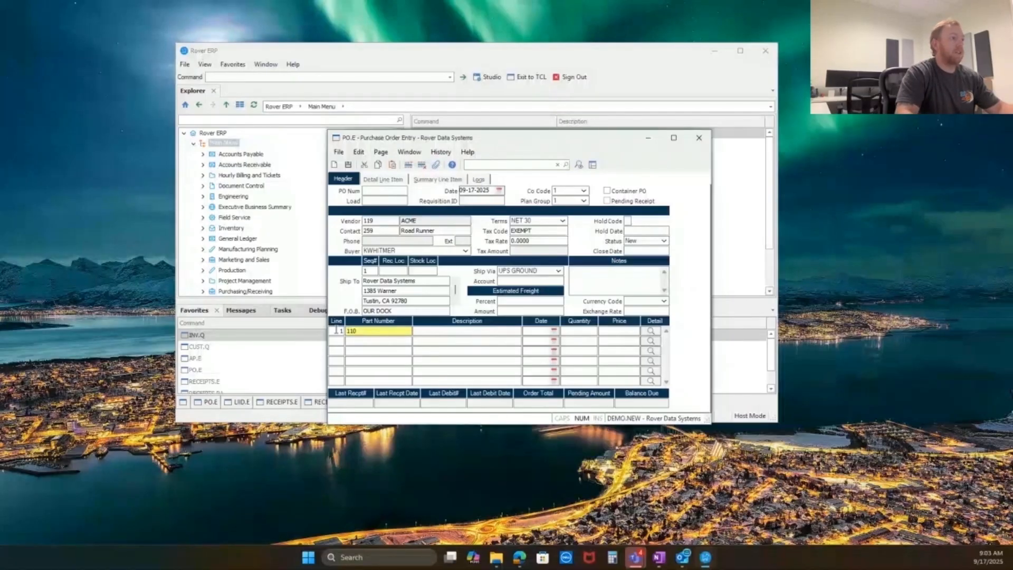
key(Tab)
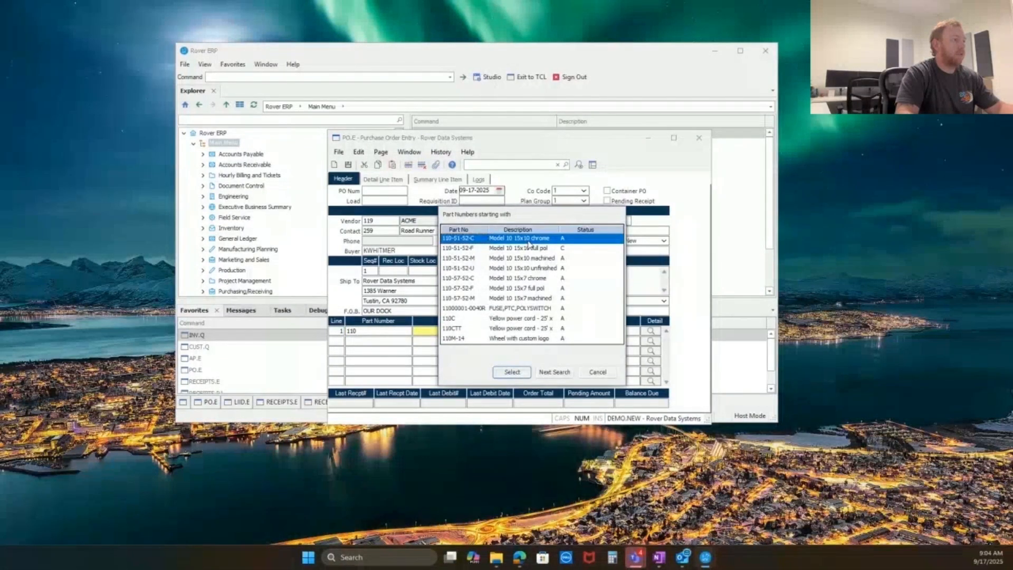
click(518, 374)
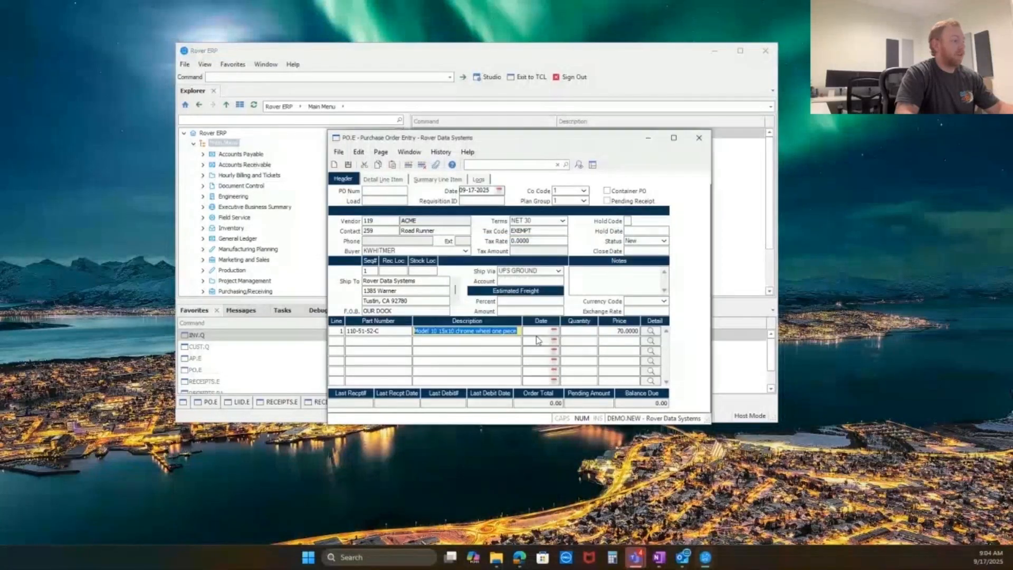
Set line 1's date to 09-17-25 and its quantity to 50, accepting the default price.
click(539, 332)
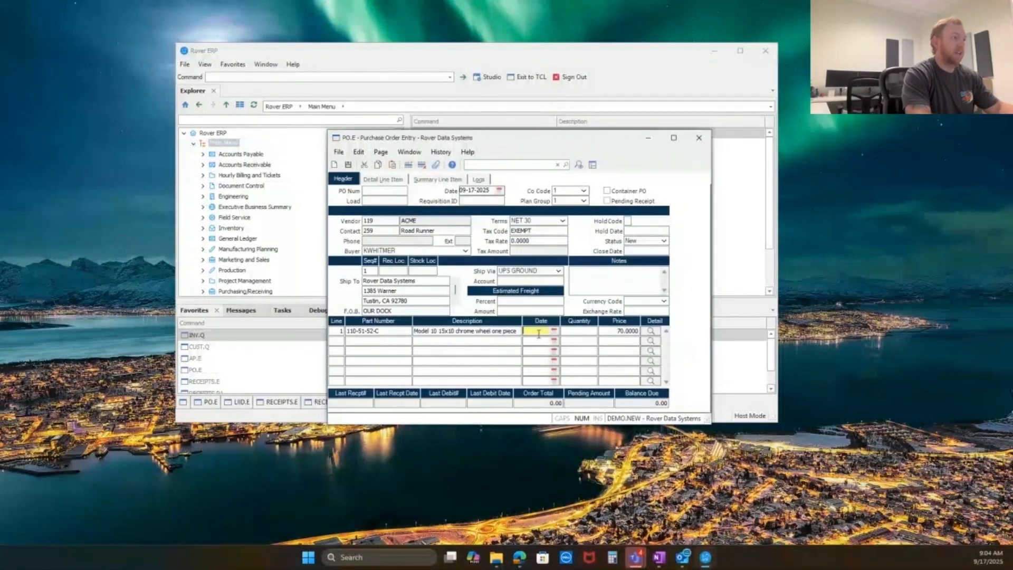
text(d)
key(Tab)
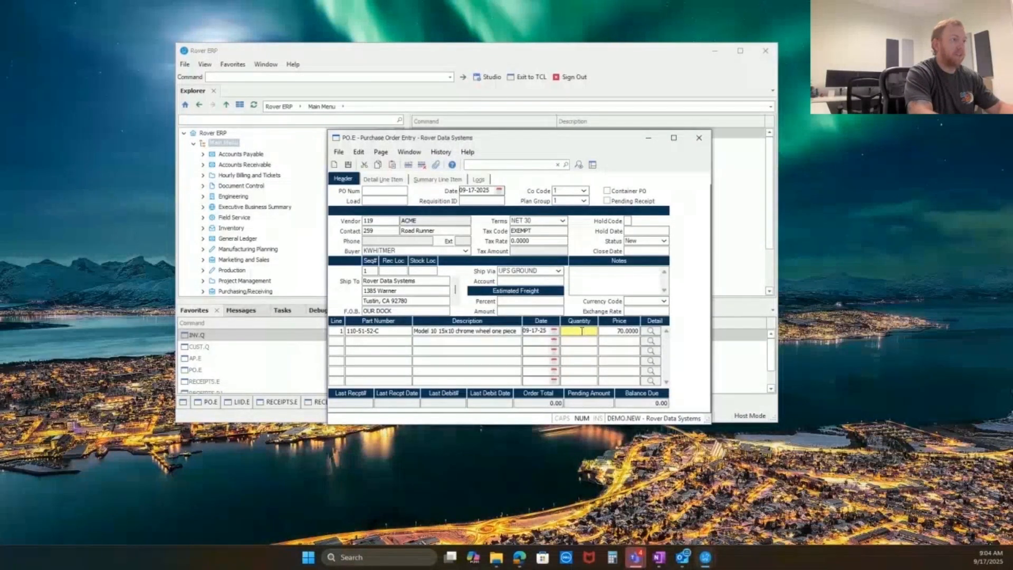
text(50)
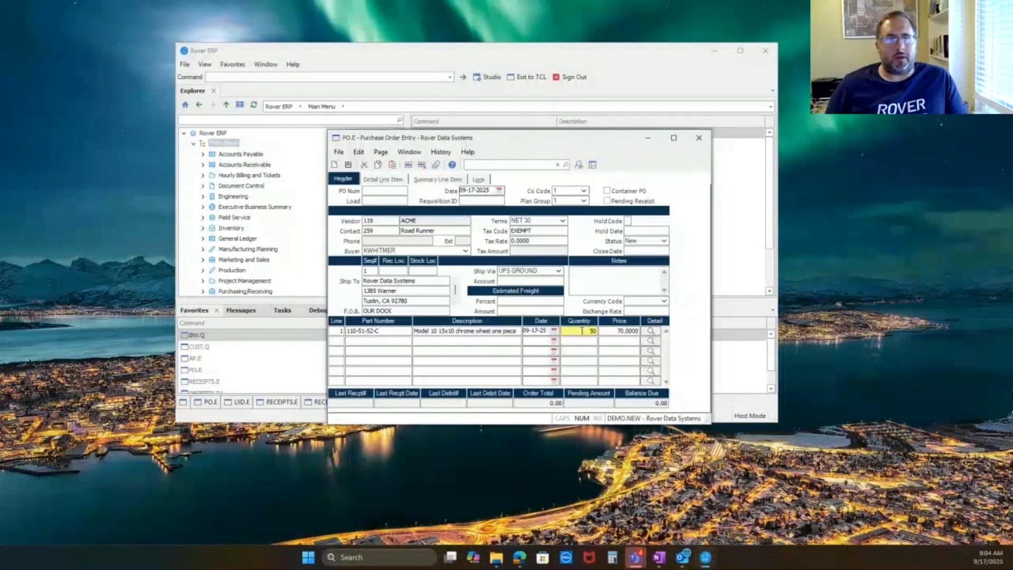
key(Tab)
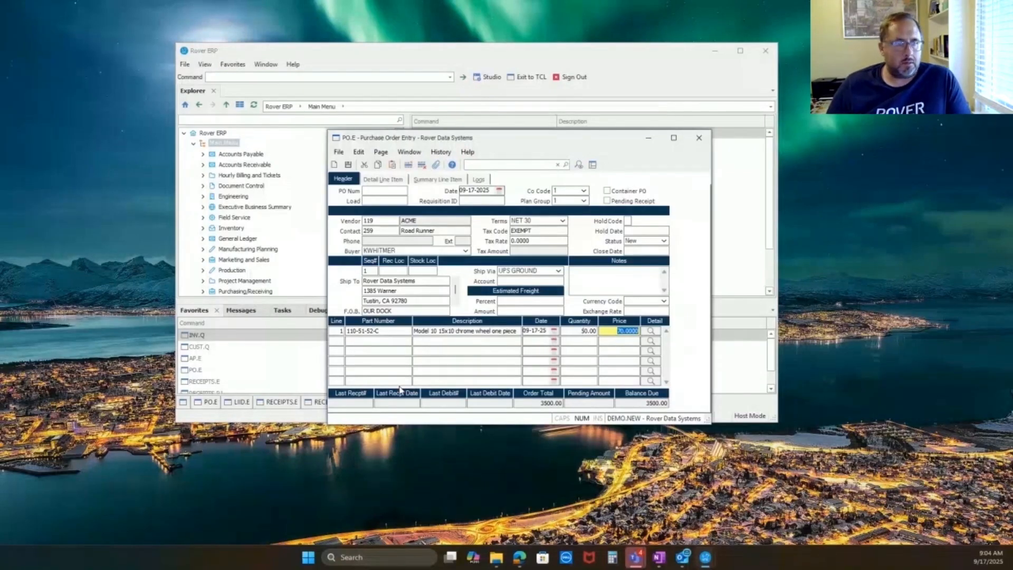
key(Return)
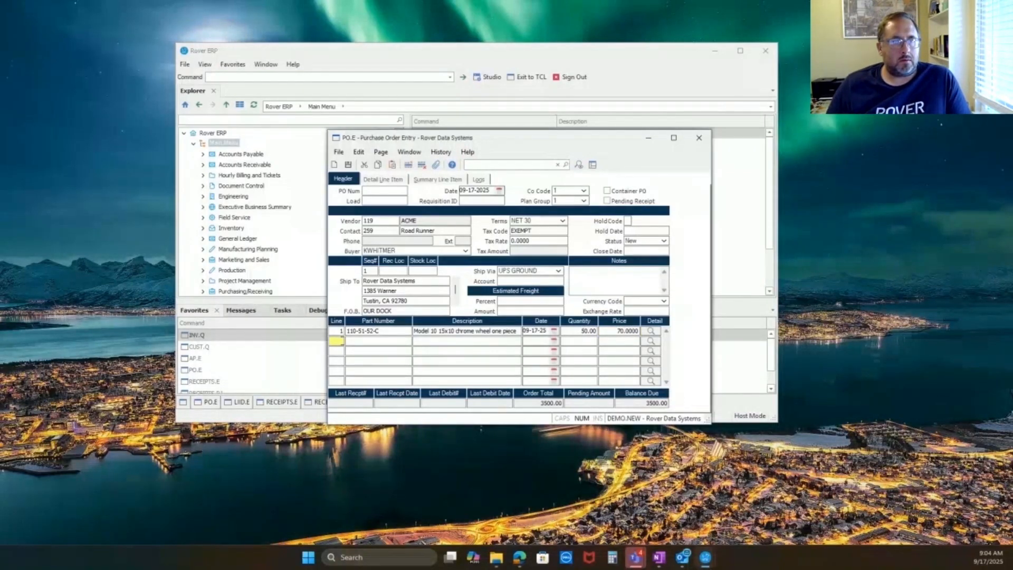
Add part 110-57-52-C as order line 2 with a quantity of 100, choosing it from the parts starting with 110.
key(Return)
text(110)
key(Return)
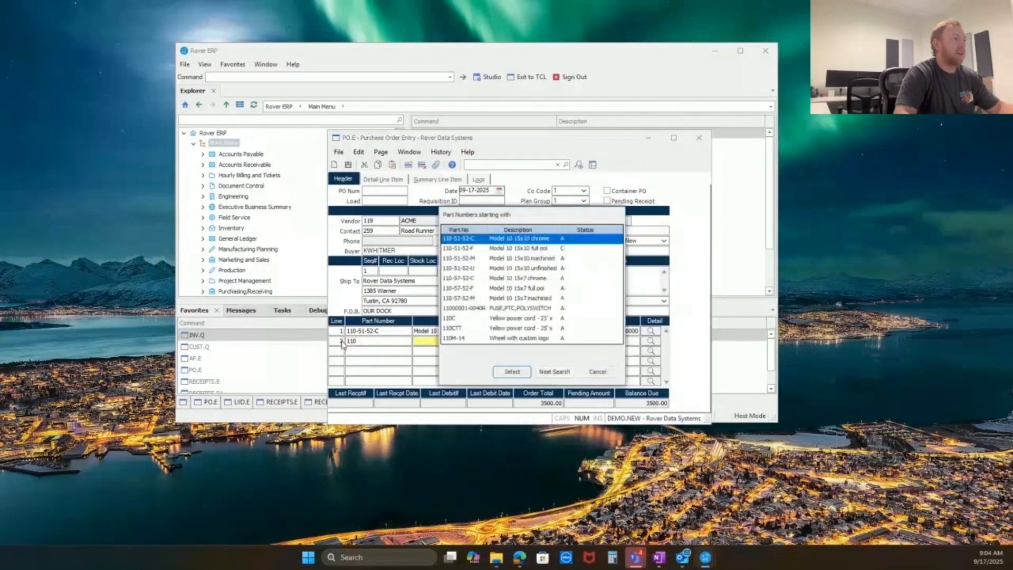
double_click(465, 278)
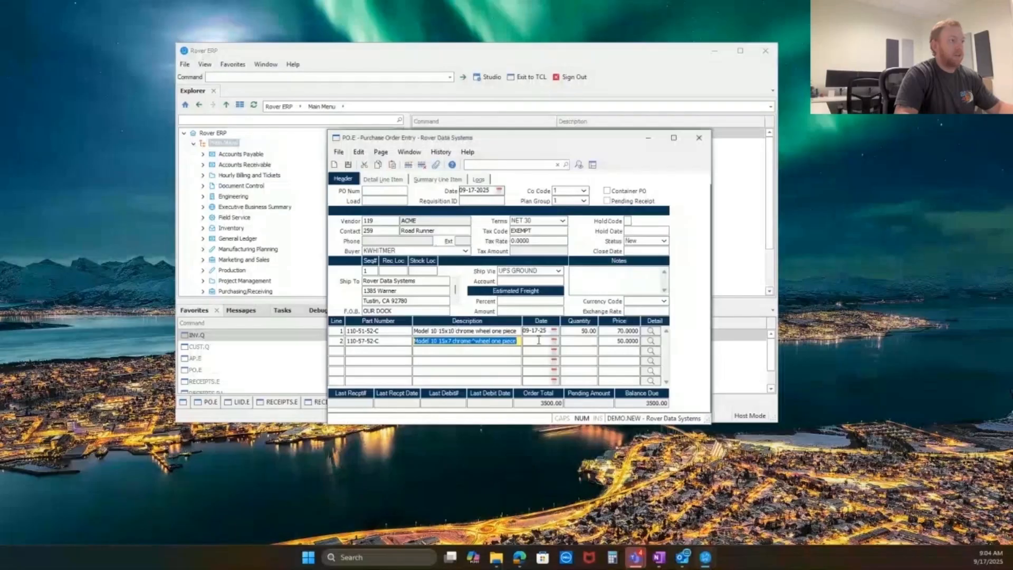
click(575, 341)
text(100)
key(Tab)
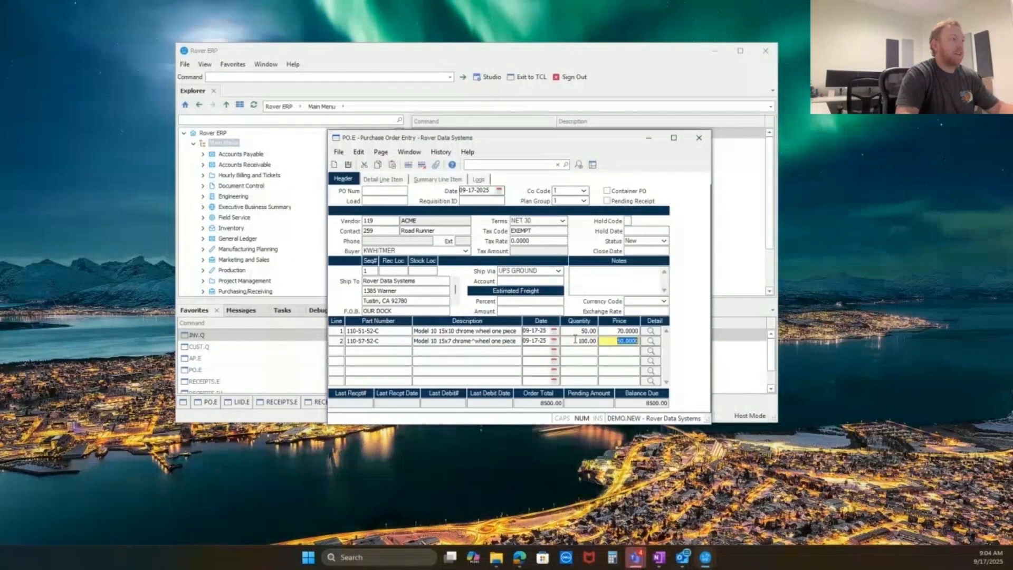
Add part 110M-14 as order line 3 with a quantity of 35, choosing it from the parts starting with 110.
click(342, 351)
text(11)
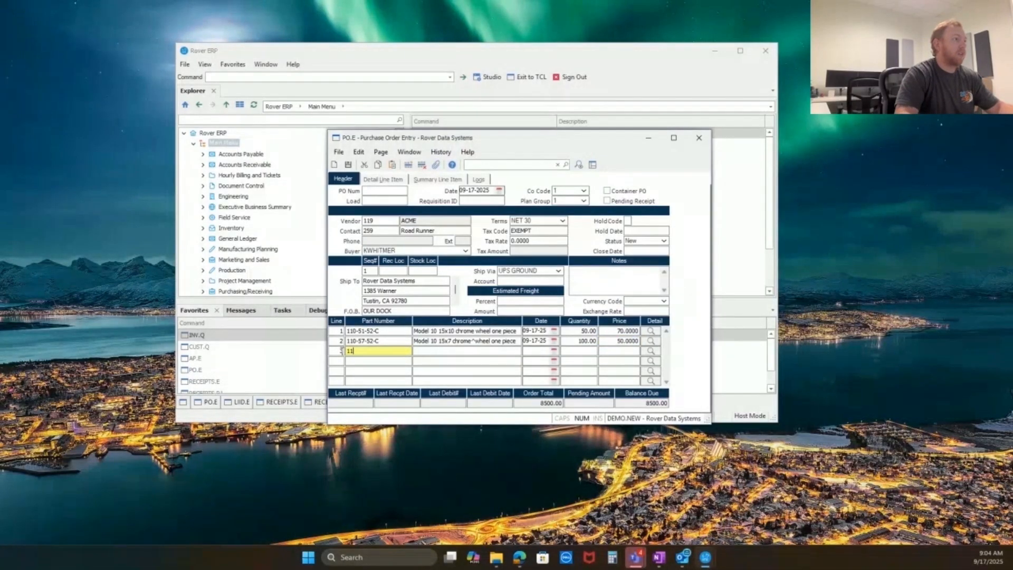
text(0)
key(Tab)
double_click(461, 340)
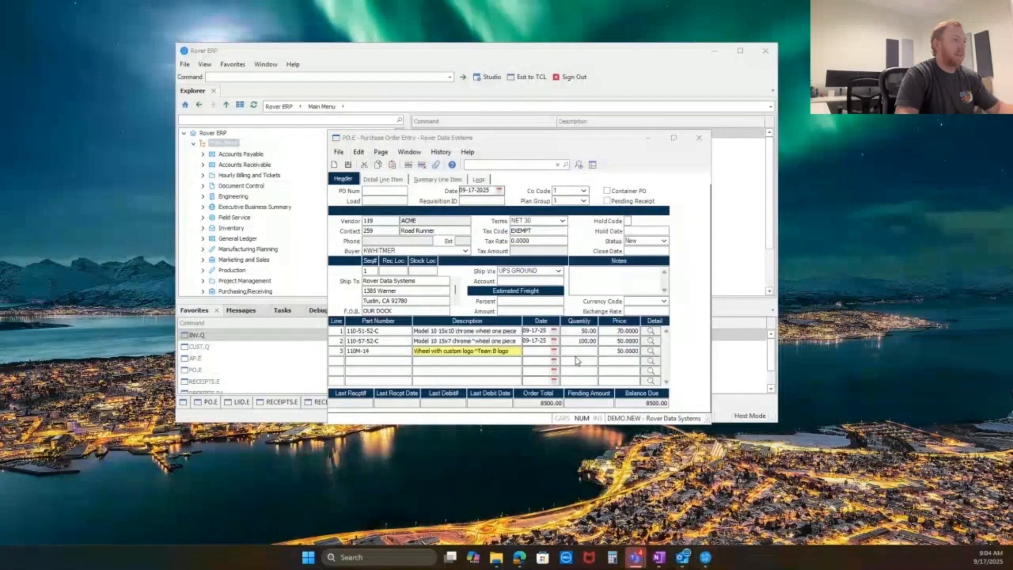
key(Tab)
key(Tab)
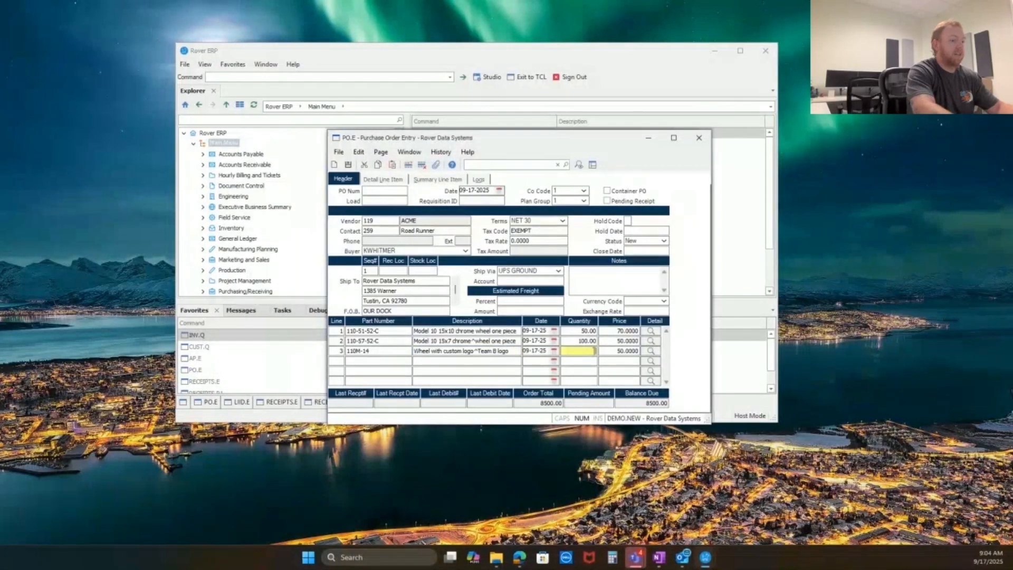
text(30)
key(Tab)
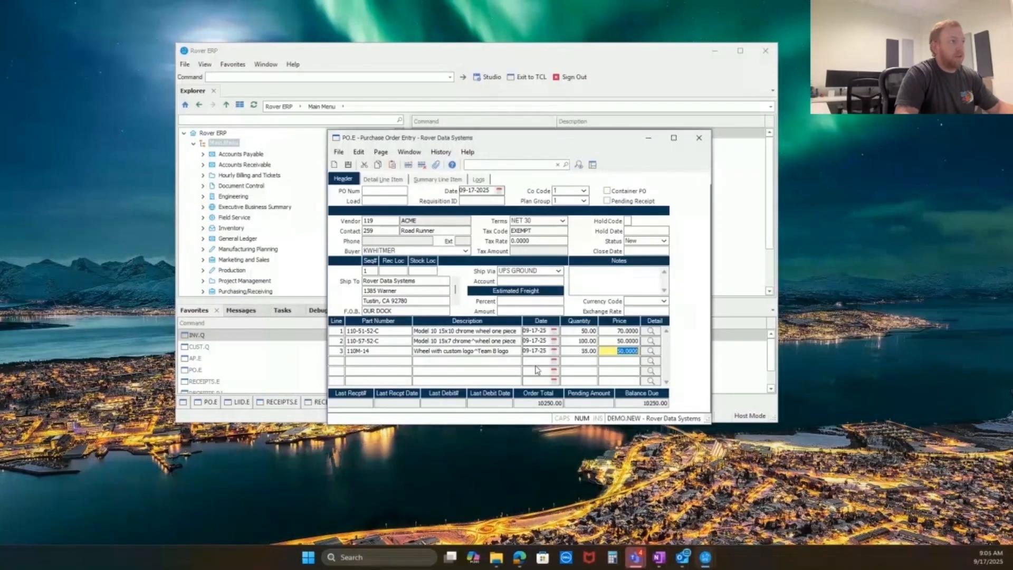
Review the detailed line item view for order line 1 and return to the order header.
click(393, 180)
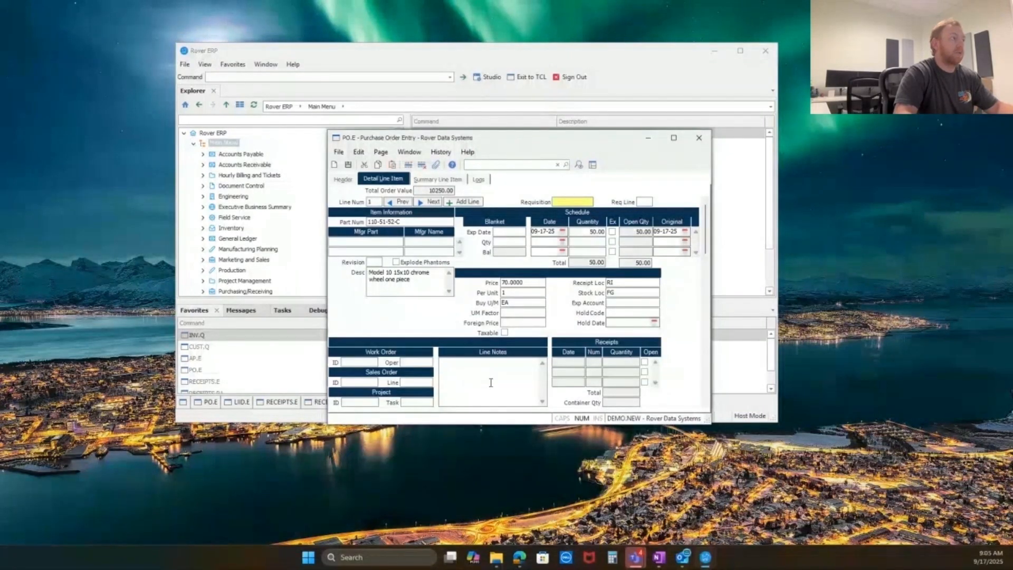
click(342, 179)
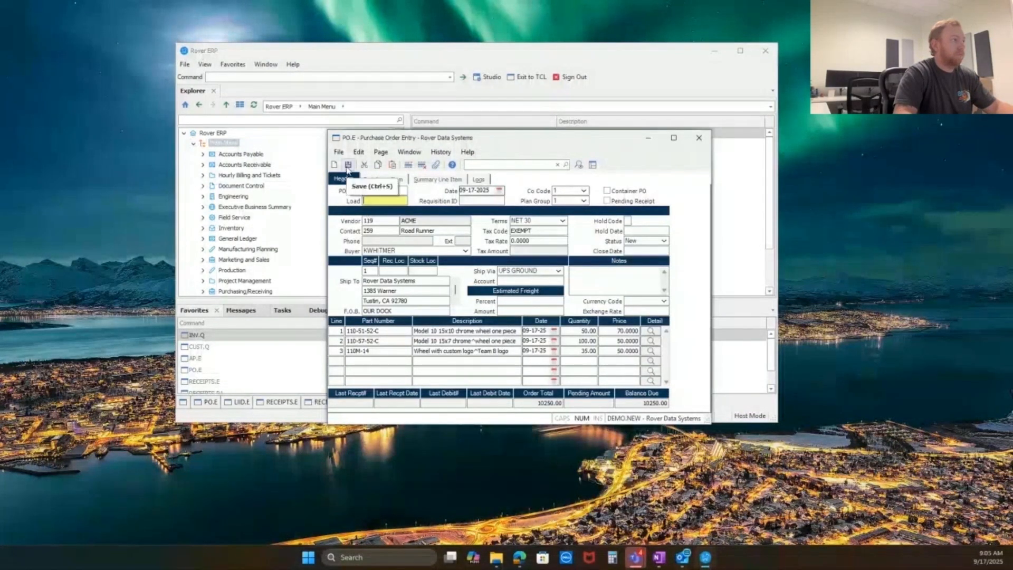
Save the purchase order with its form printed to Microsoft Print to PDF, and bring up the Downloads folder in File Explorer.
click(348, 165)
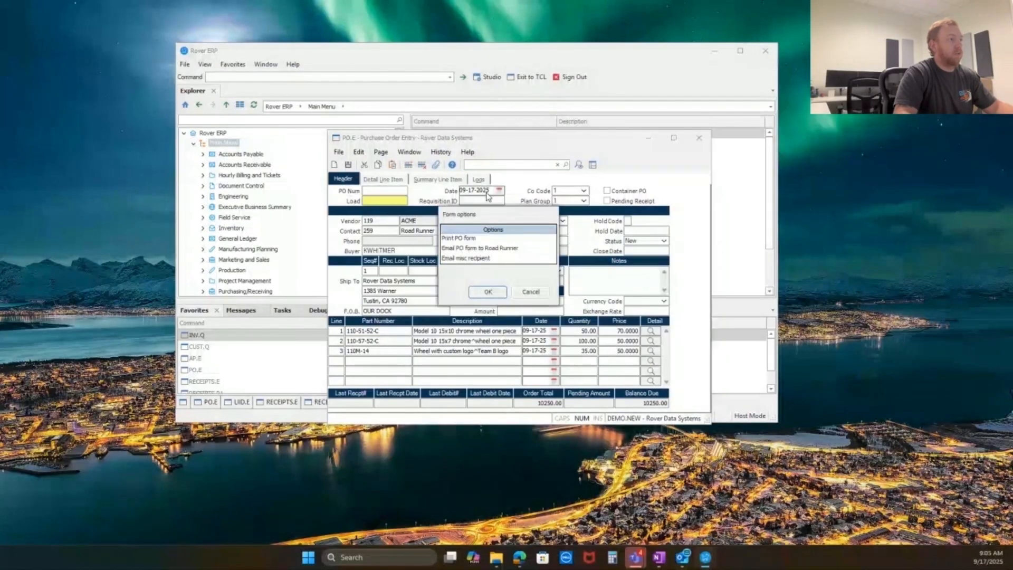
click(459, 240)
click(488, 292)
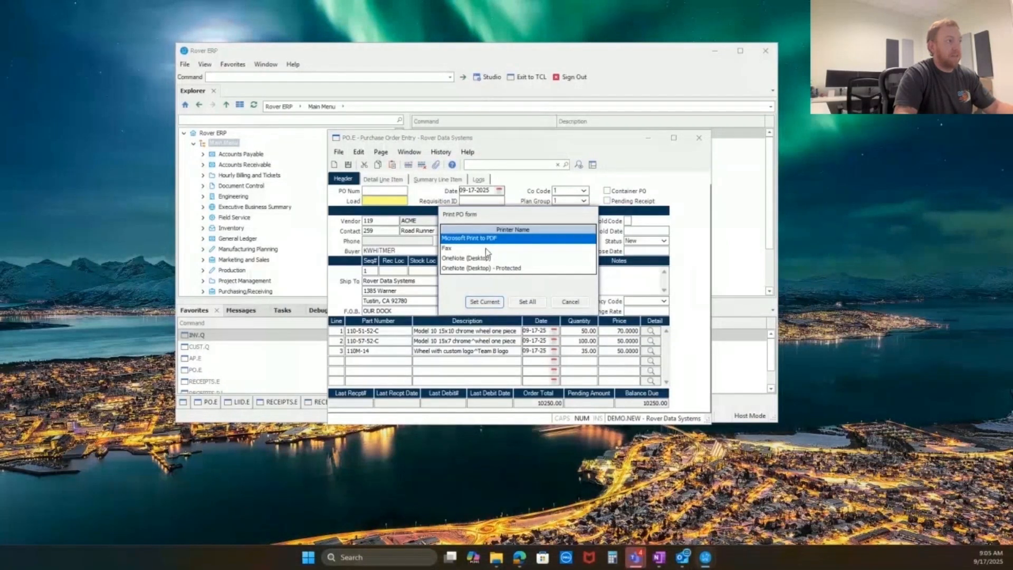
click(484, 302)
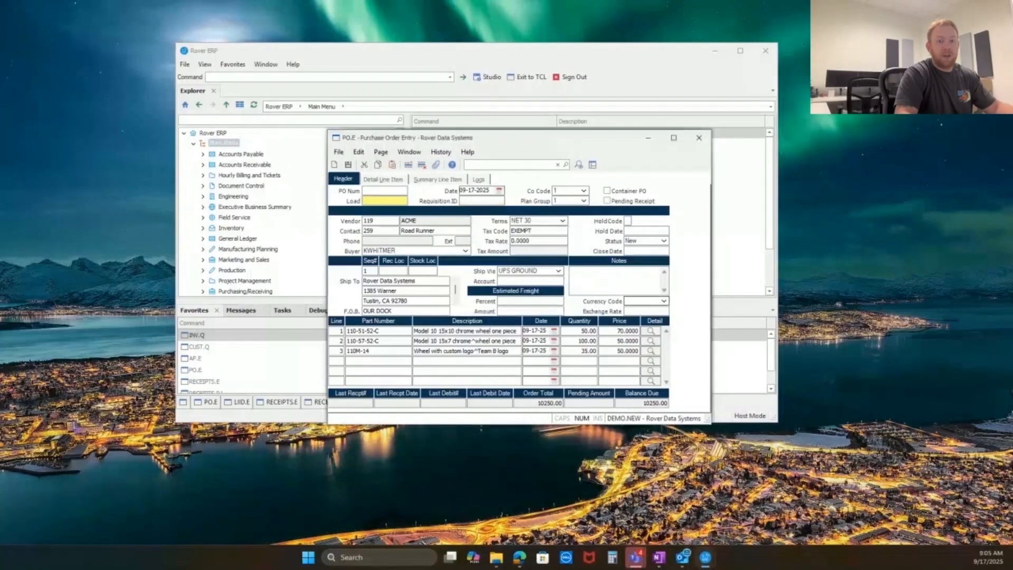
click(496, 558)
click(652, 157)
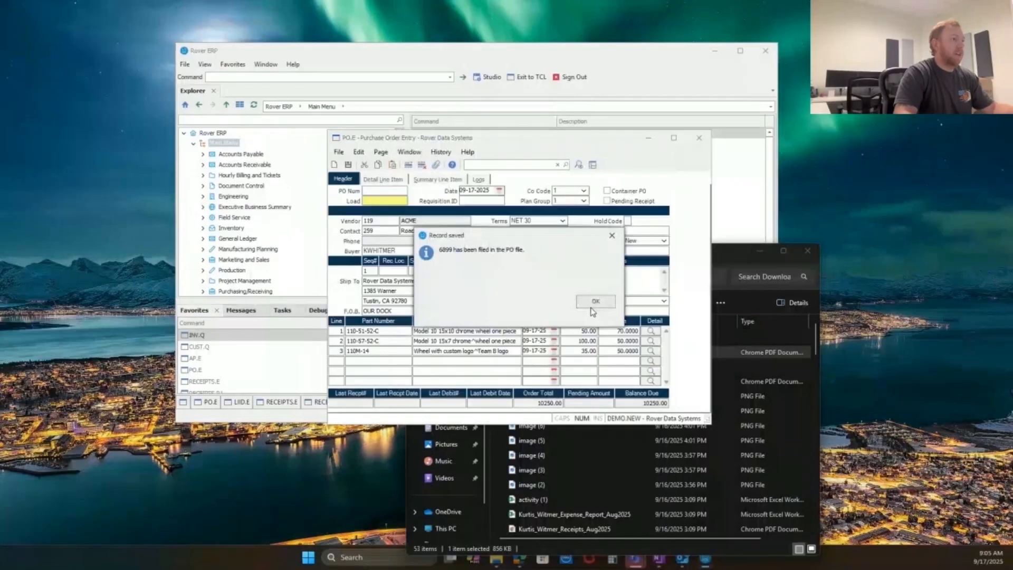
click(595, 301)
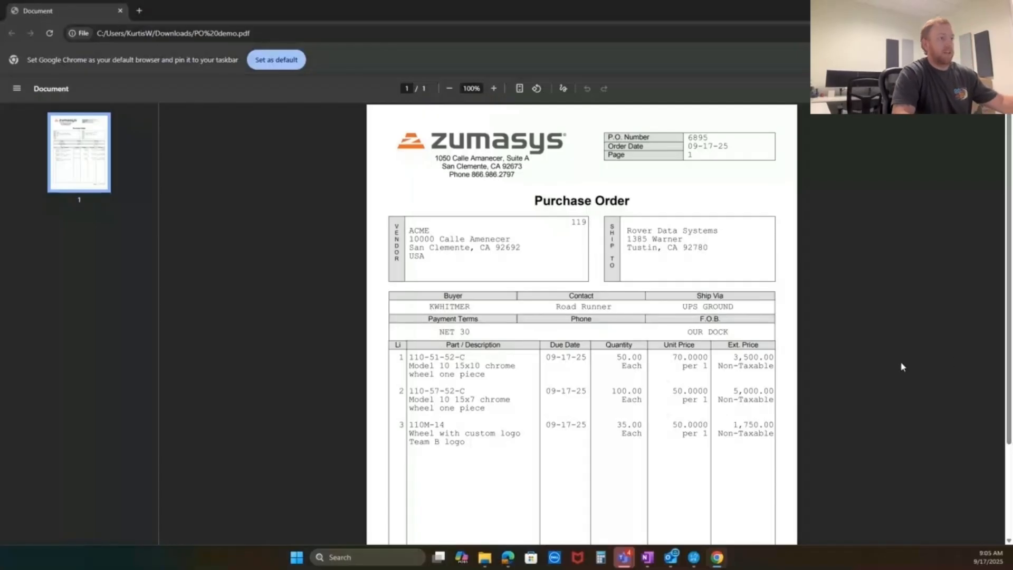
Review the vendor, line items and total in the purchase order document PO demo.pdf in Chrome.
scroll(624, 290, down, 2)
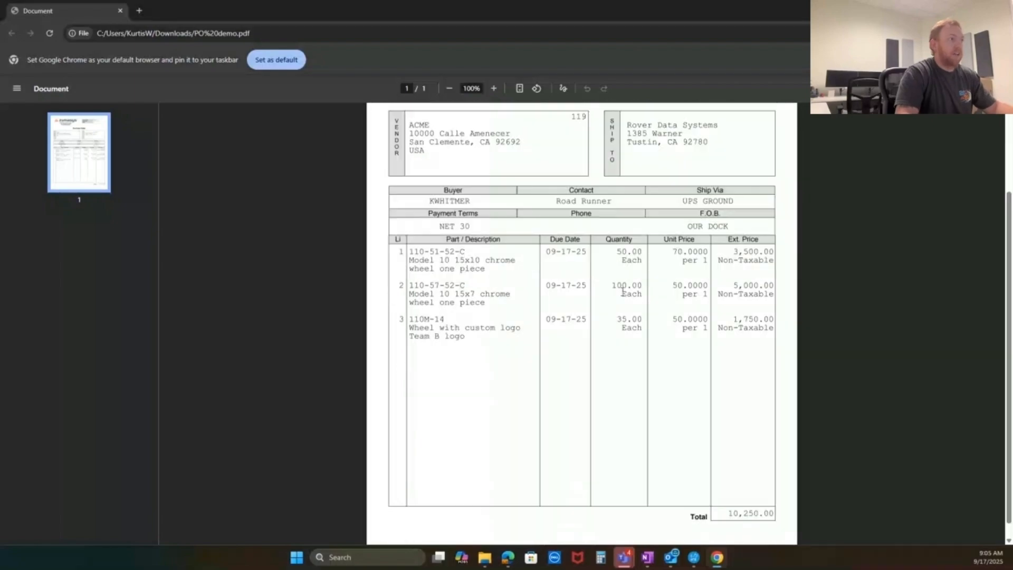
scroll(623, 290, up, 1)
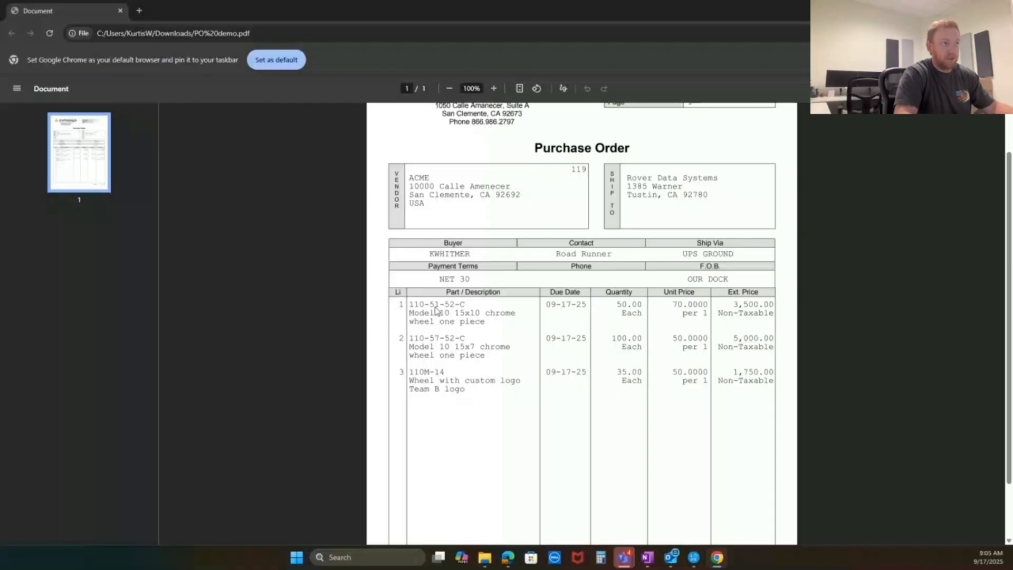
scroll(761, 374, down, 1)
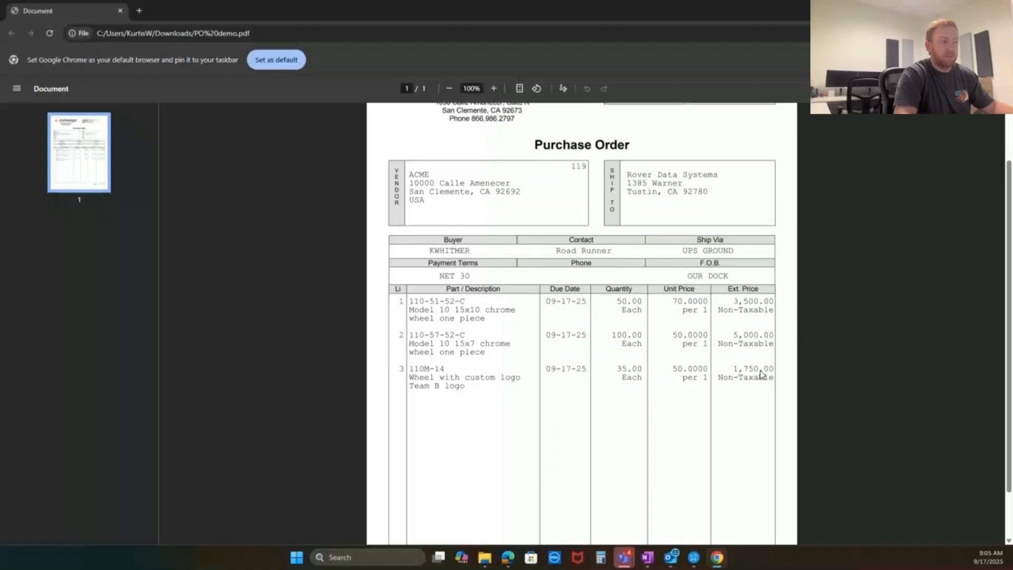
scroll(761, 374, down, 1)
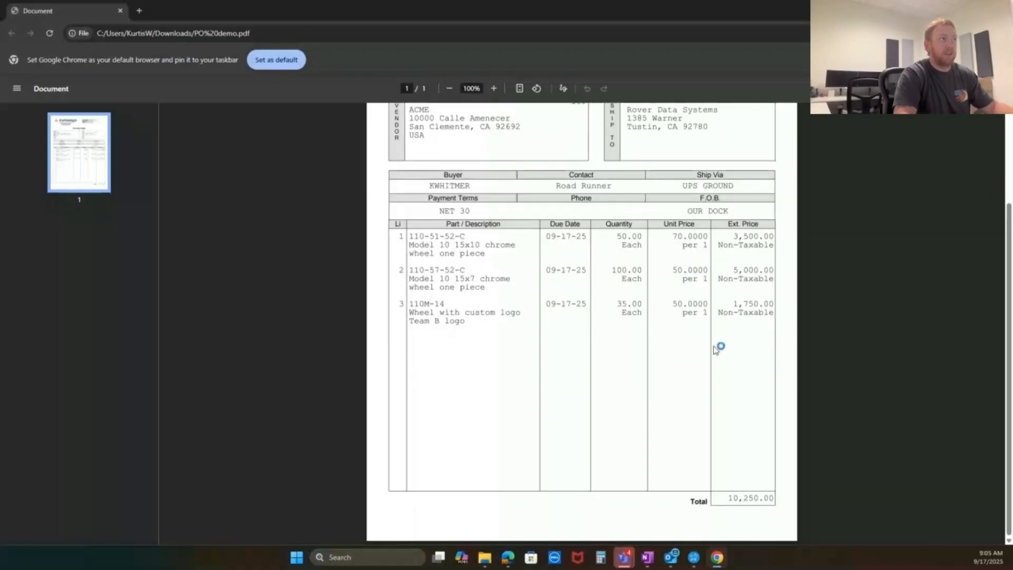
scroll(660, 321, up, 2)
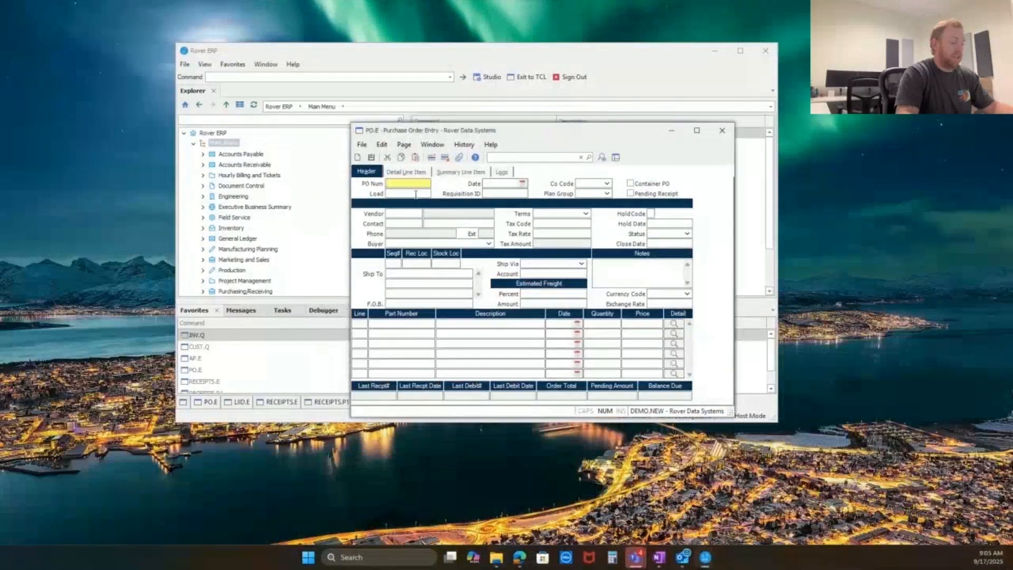
Start a new purchase order by loading the details of the previously printed three-line ACME order.
click(414, 194)
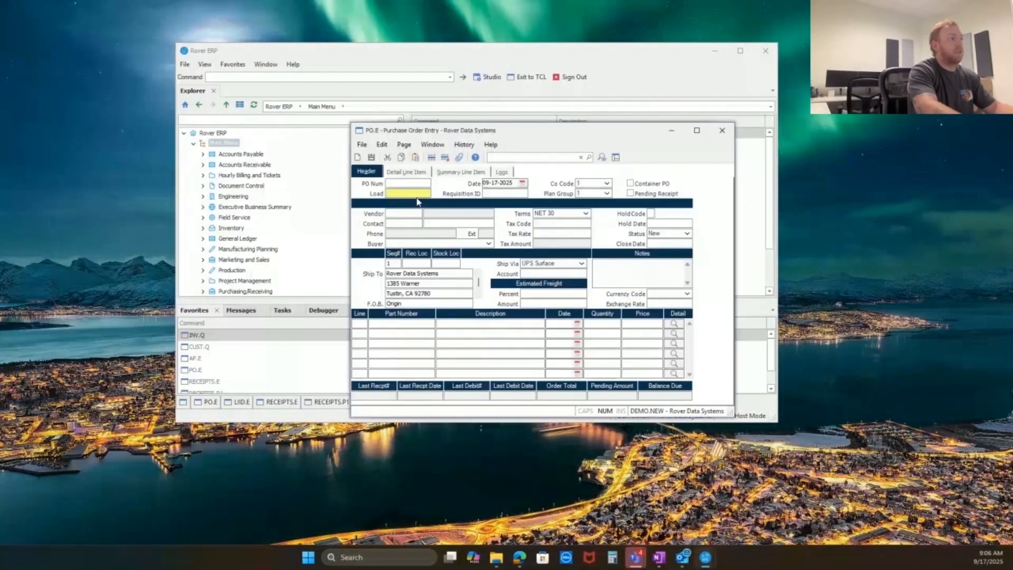
text(6899)
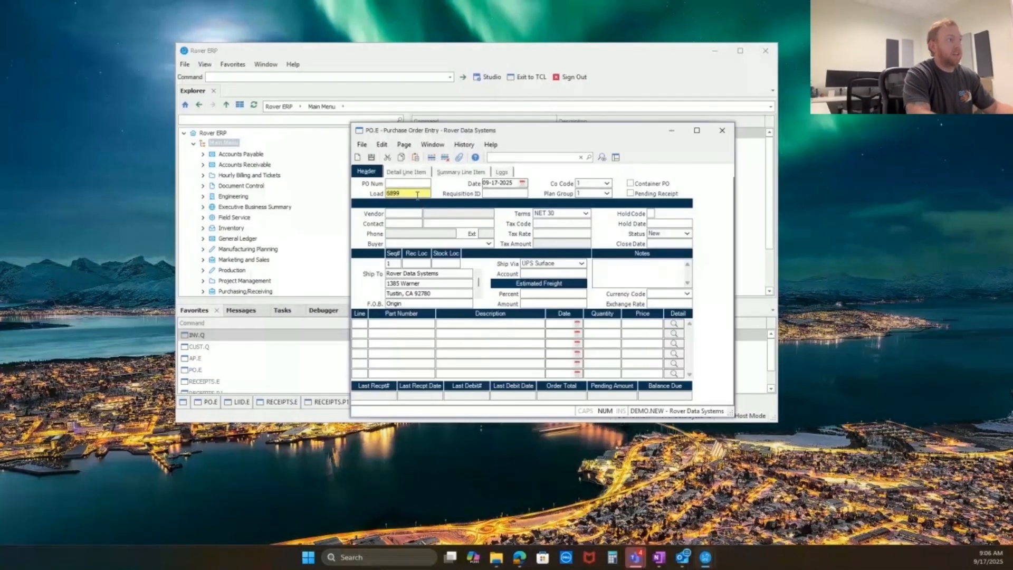
key(Return)
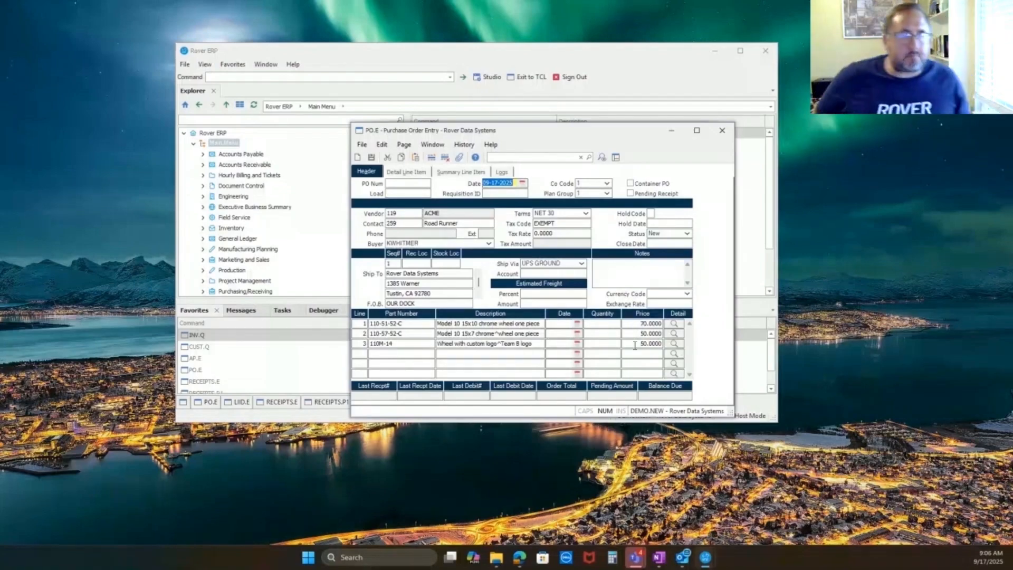
Set the date of order line 1 to 09-17-25 and its quantity to 50.
click(567, 324)
text(t)
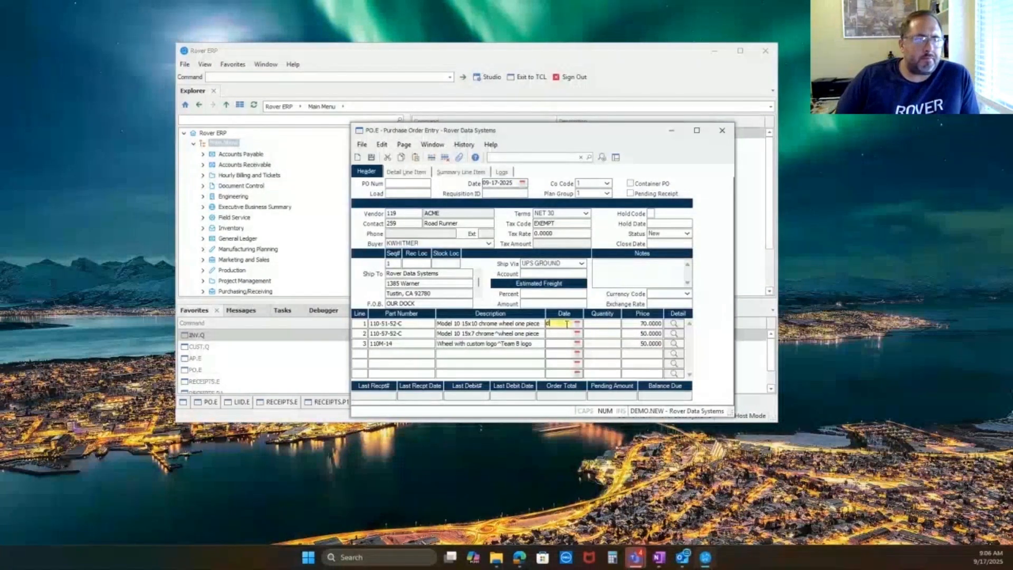
key(Tab)
text(1)
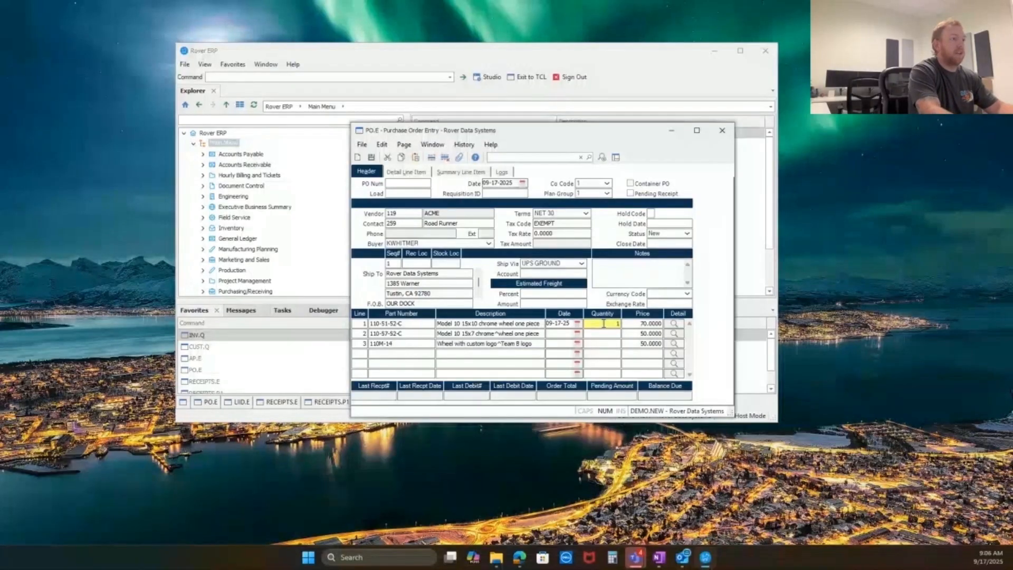
text(50)
key(Tab)
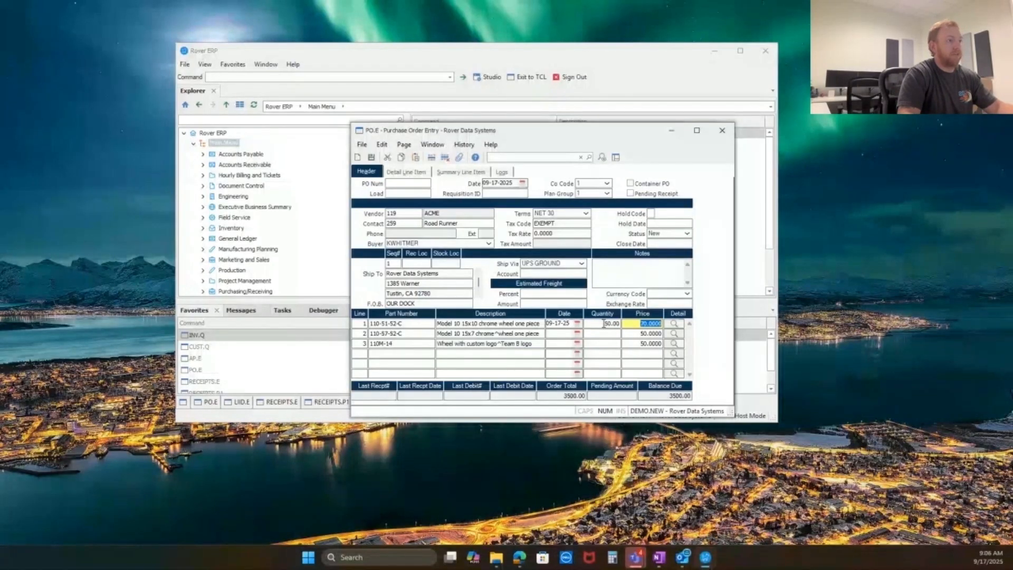
Set the quantities to 100 on order line 2 and 35 on line 3, keeping the date 09-17-25.
click(605, 334)
key(Return)
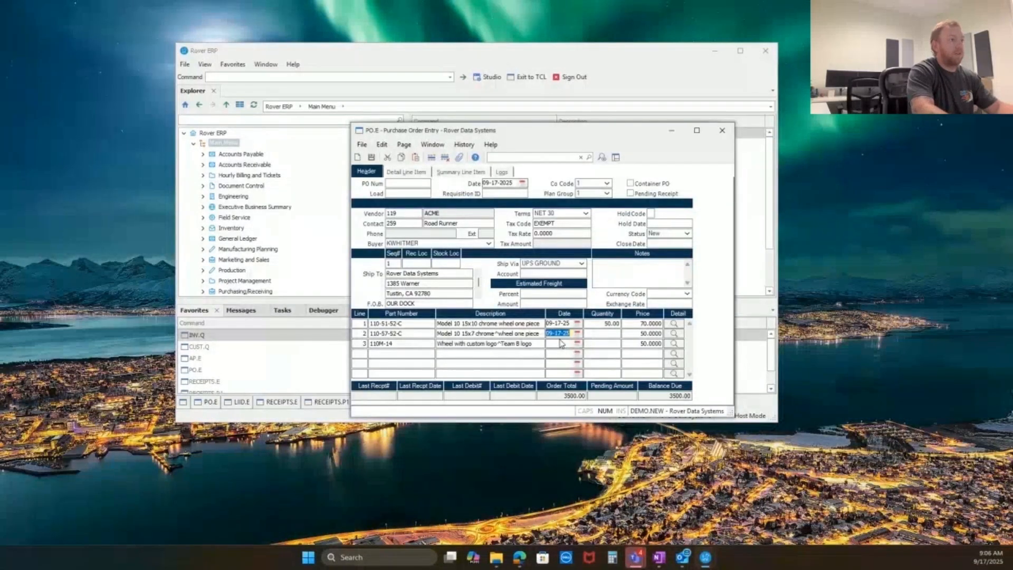
click(599, 333)
text(100)
click(604, 344)
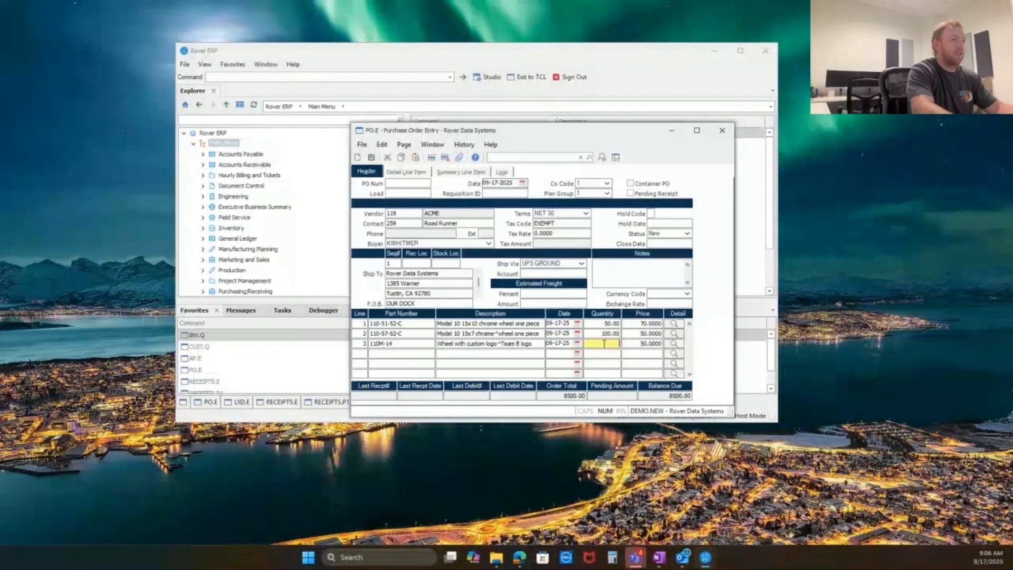
text(35)
key(Tab)
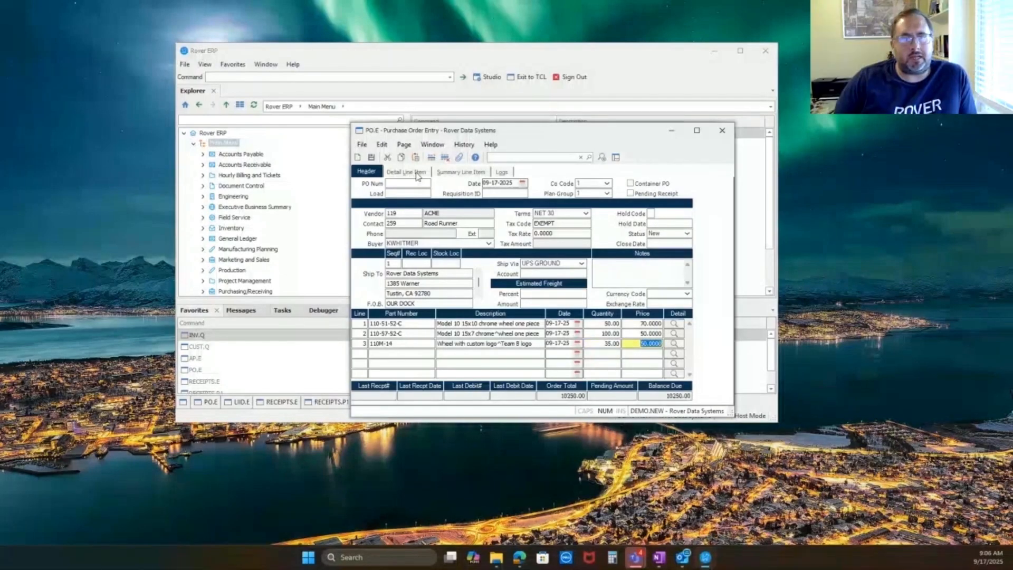
Save the duplicated purchase order without printing or emailing its form.
click(371, 158)
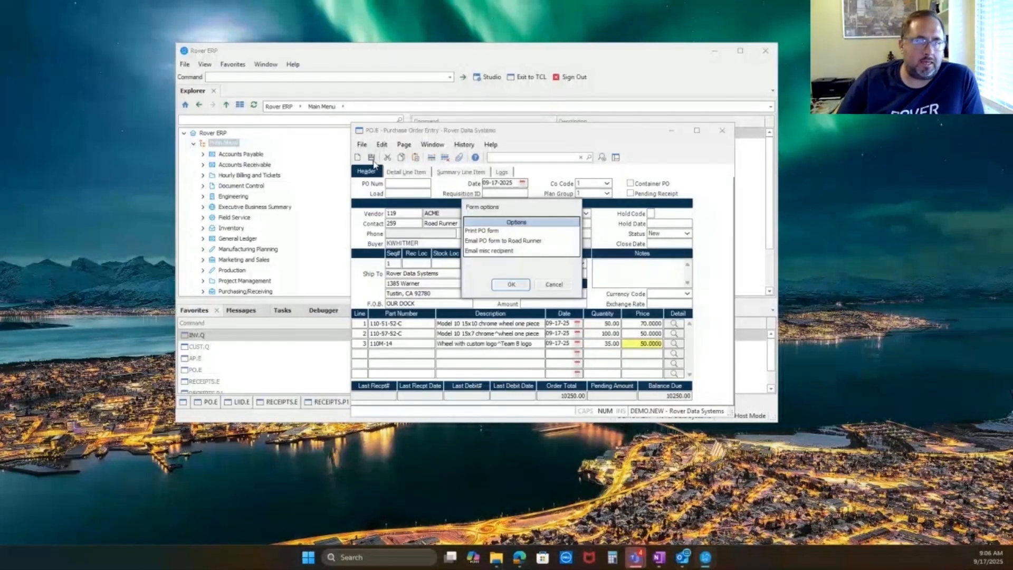
click(554, 286)
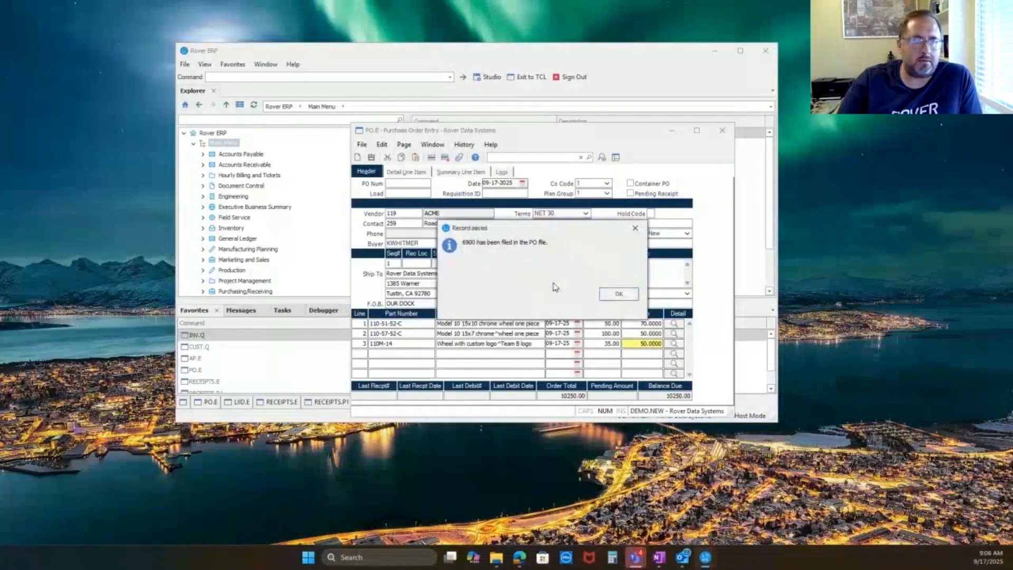
click(619, 294)
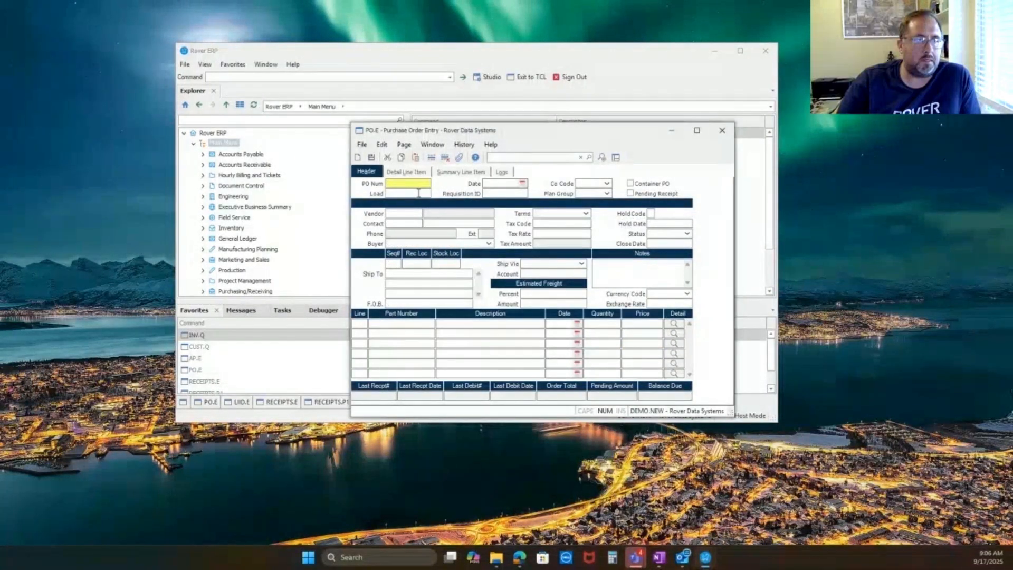
Load the original three-line ACME order into another new purchase order.
click(415, 193)
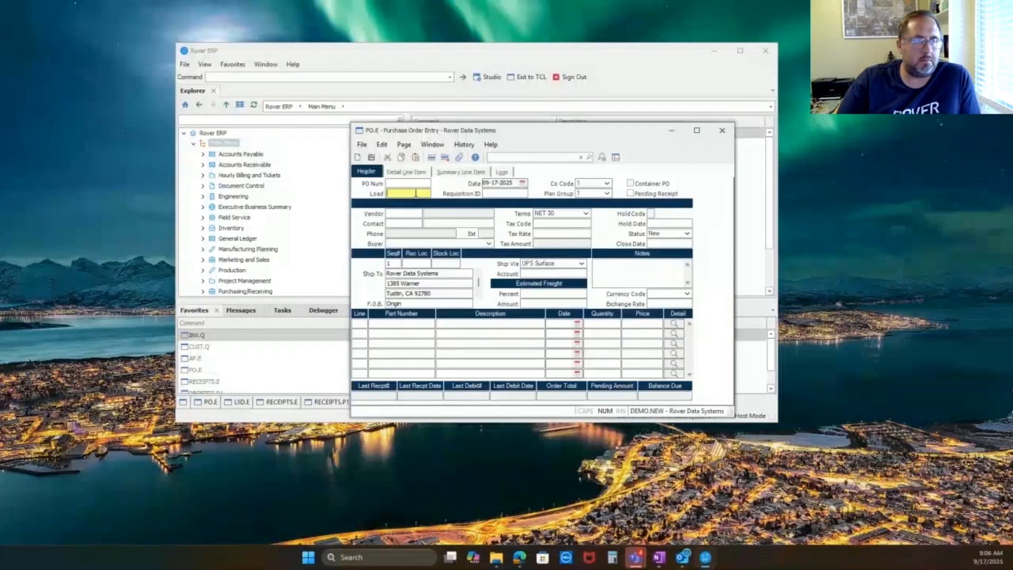
text(69)
text(9)
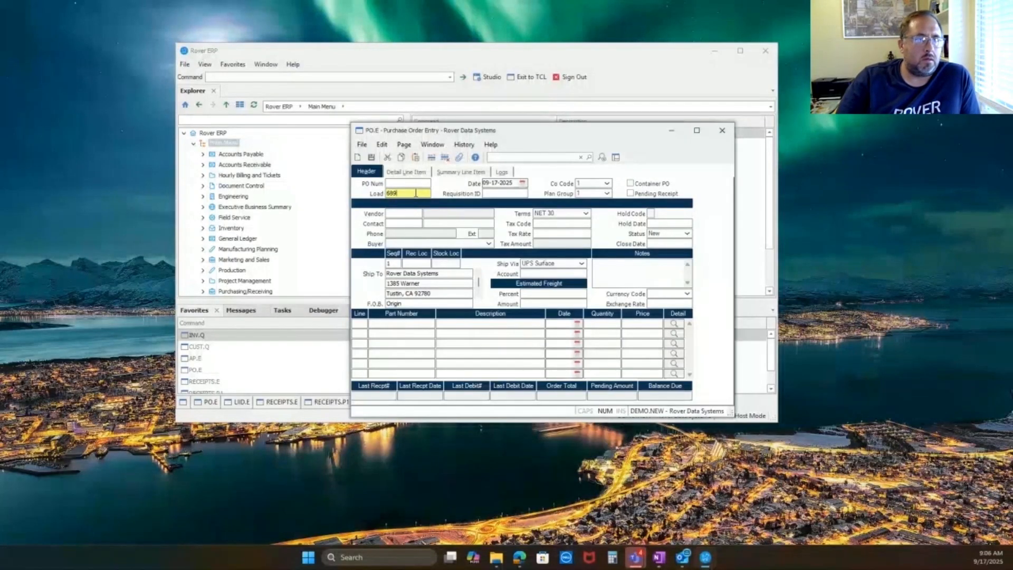
key(BackSpace)
key(BackSpace)
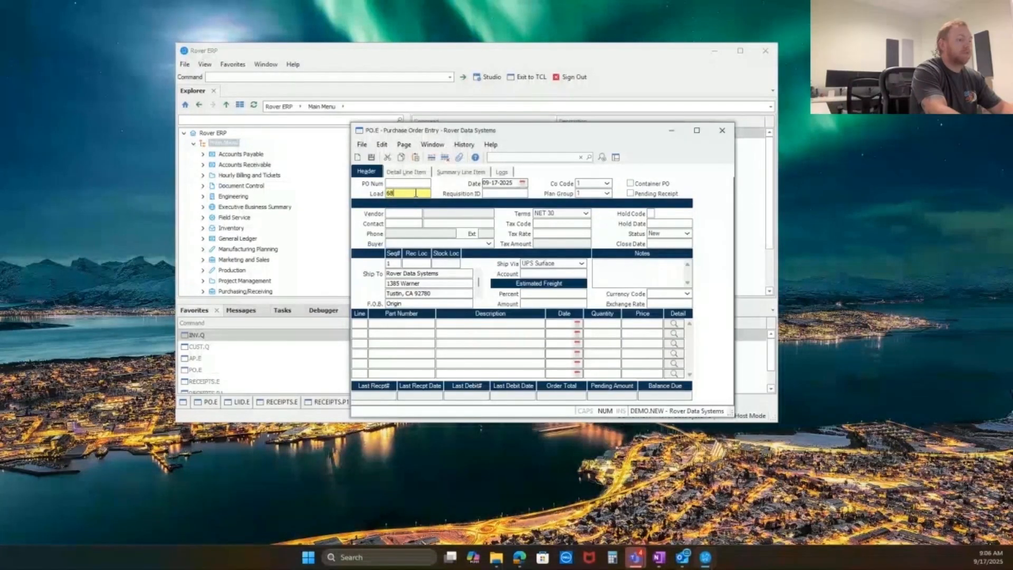
key(Return)
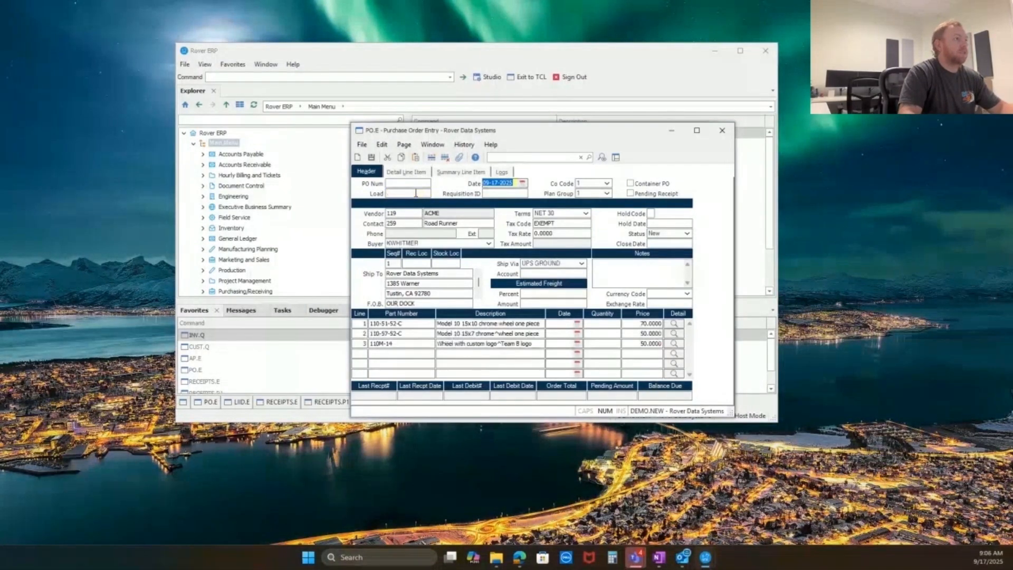
View the detailed line item of order line 1 and discard the unsaved purchase order.
click(407, 172)
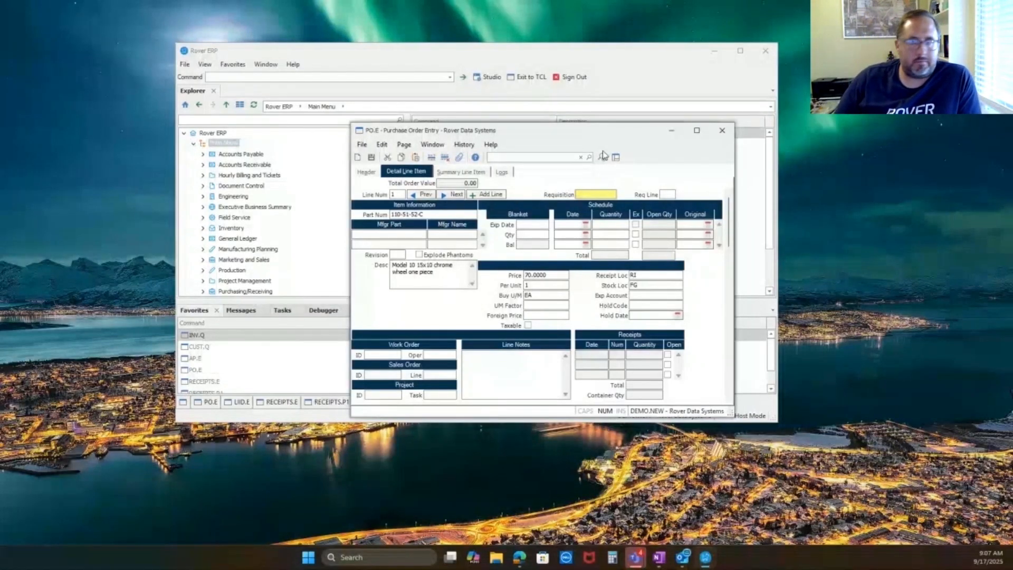
click(357, 157)
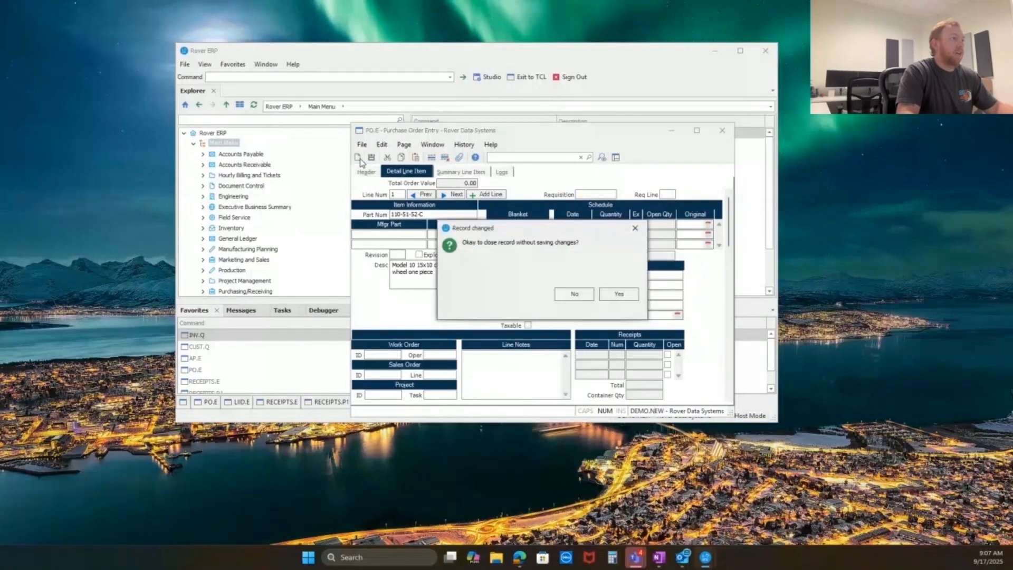
click(617, 295)
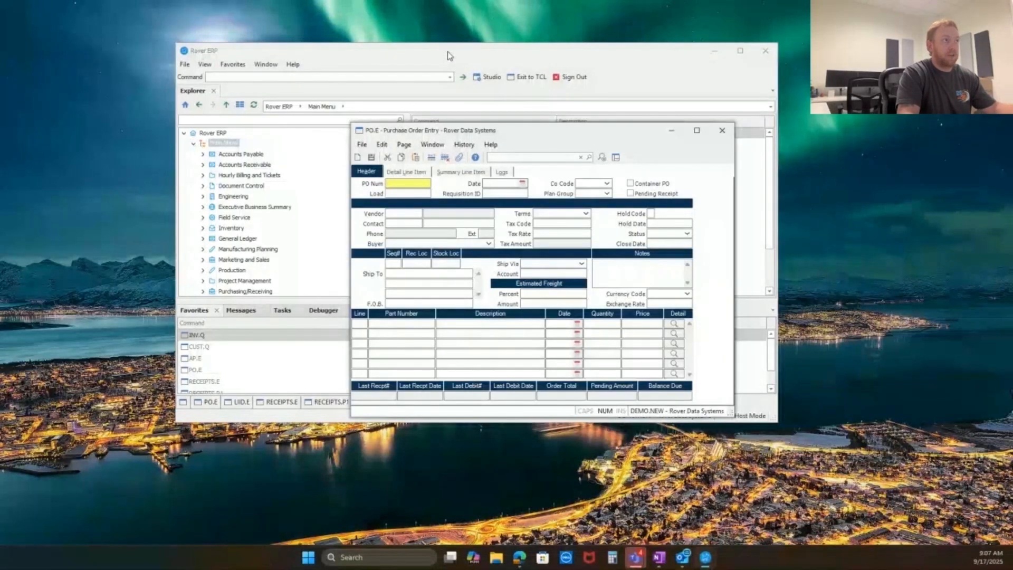
Return to the main Rover ERP window and open Receipts Entry (RECEIPTS.E).
click(448, 51)
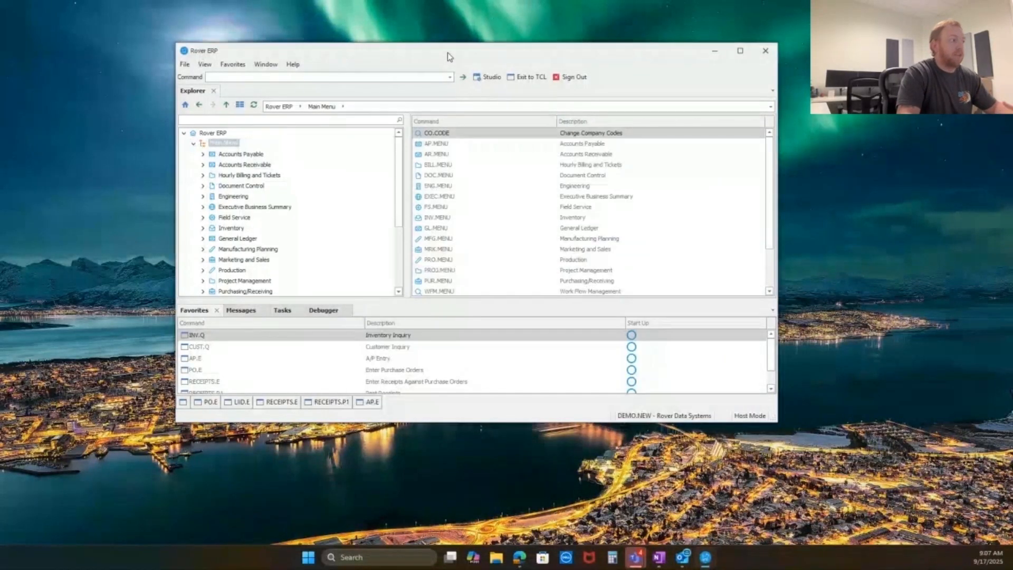
click(287, 403)
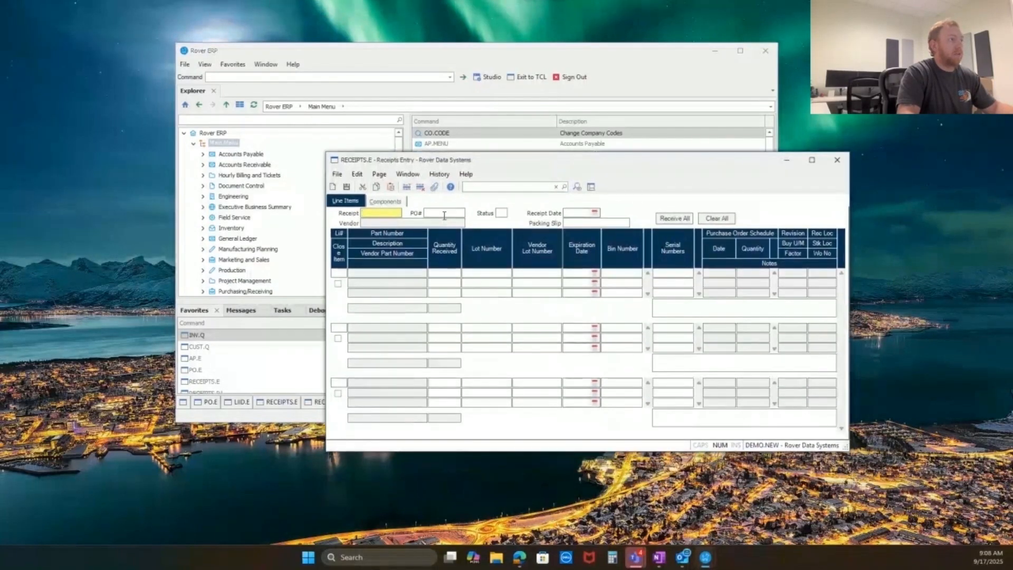
click(444, 215)
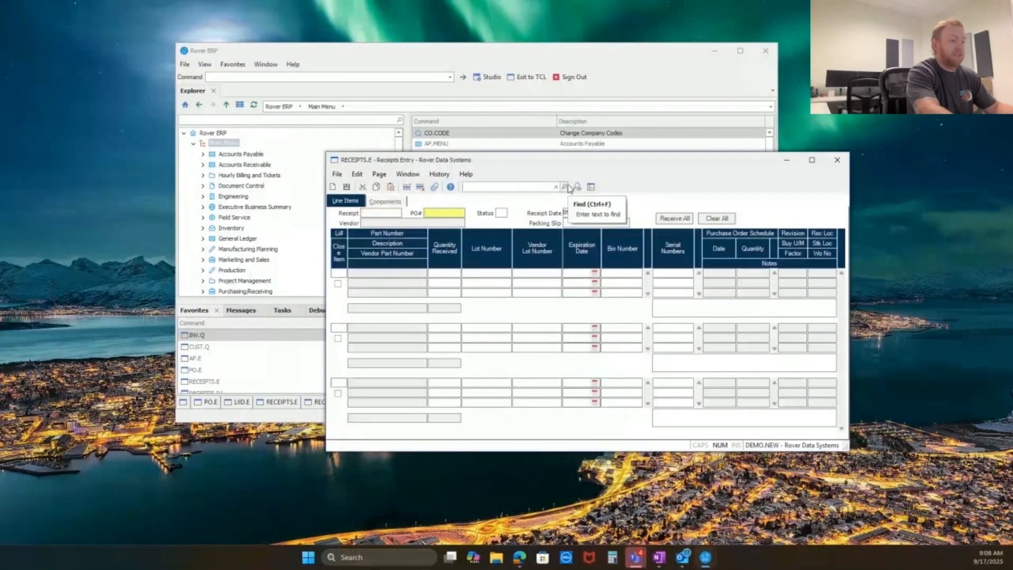
text(6890)
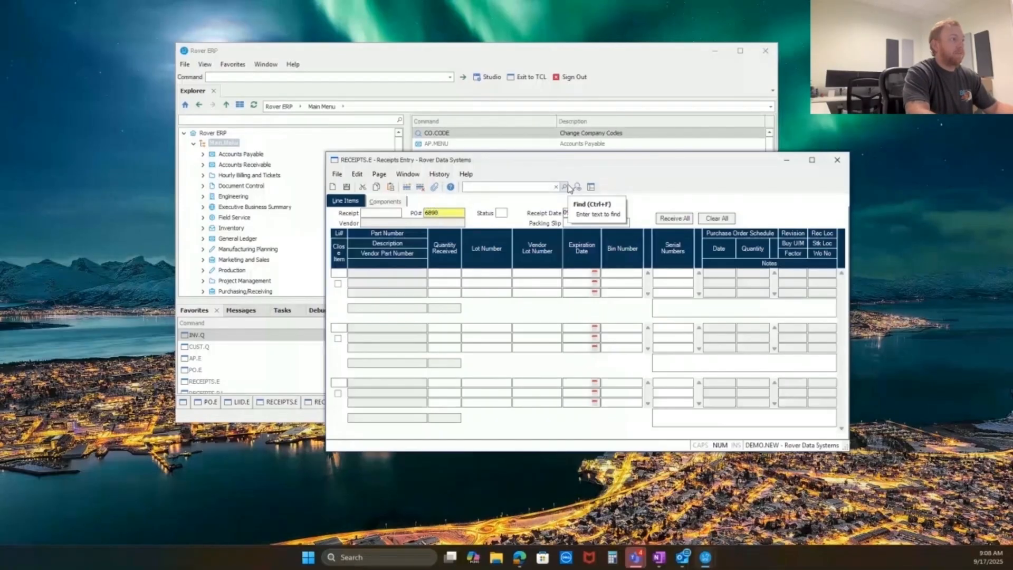
key(Return)
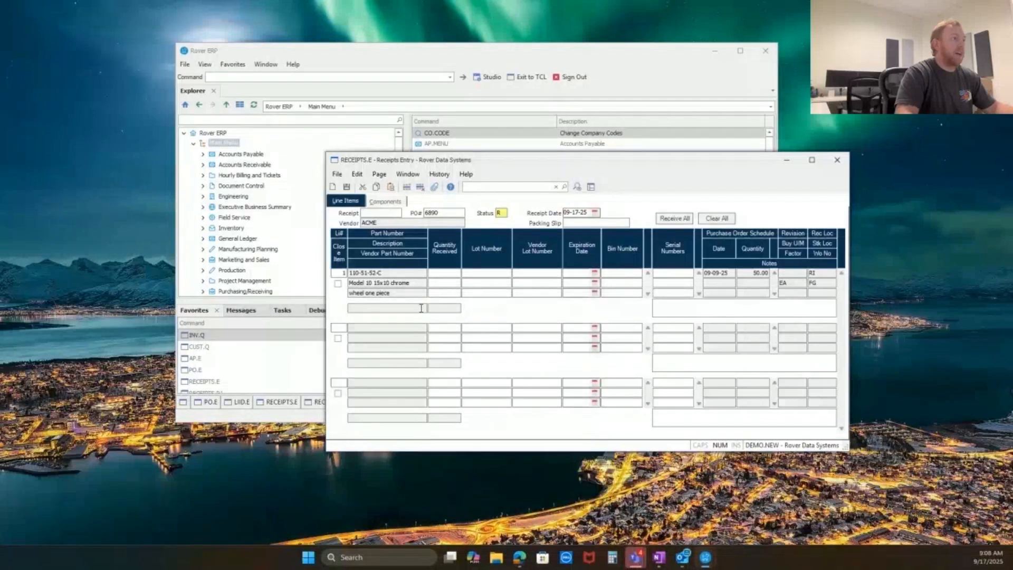
click(455, 212)
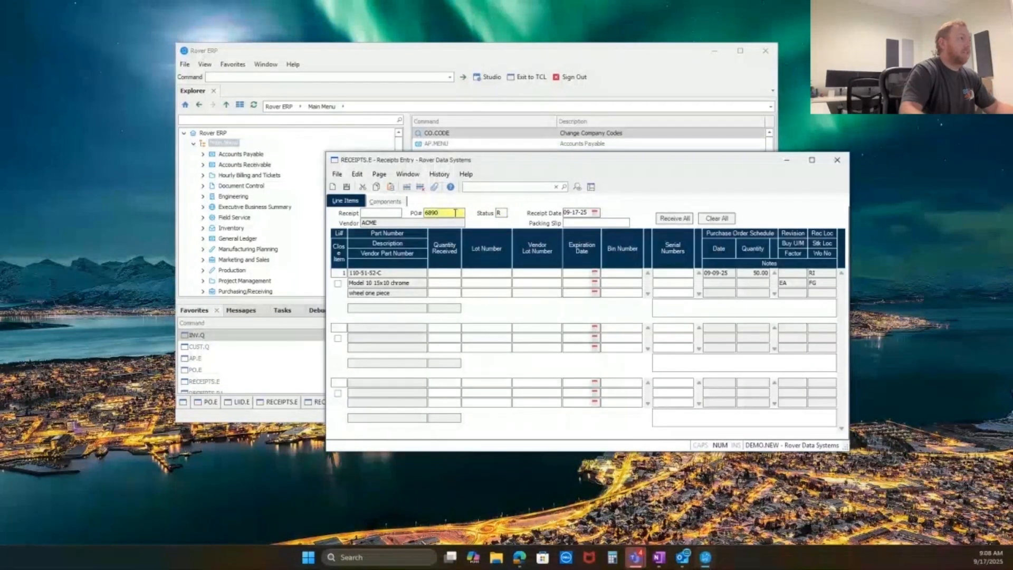
click(334, 187)
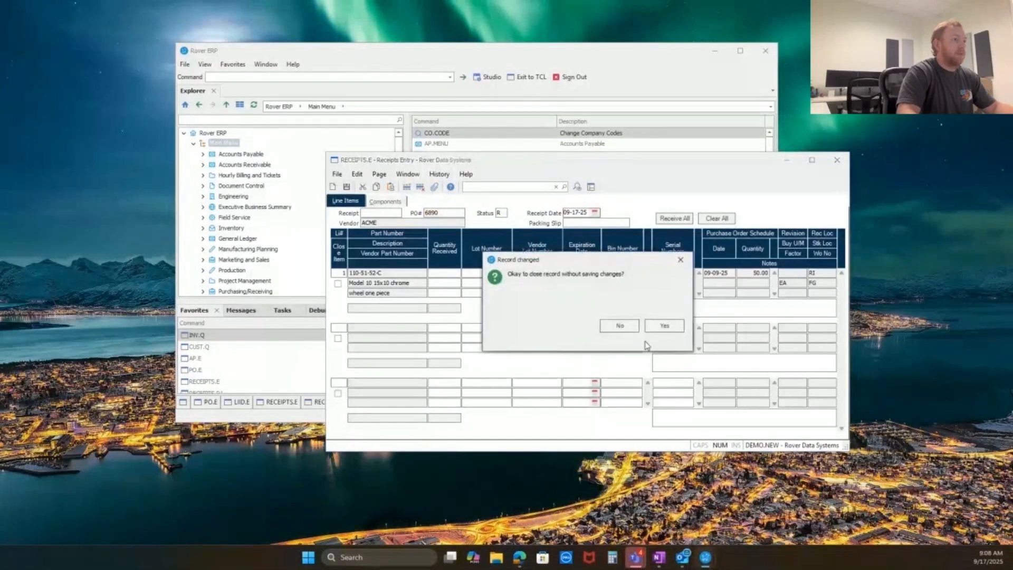
click(661, 326)
text(6)
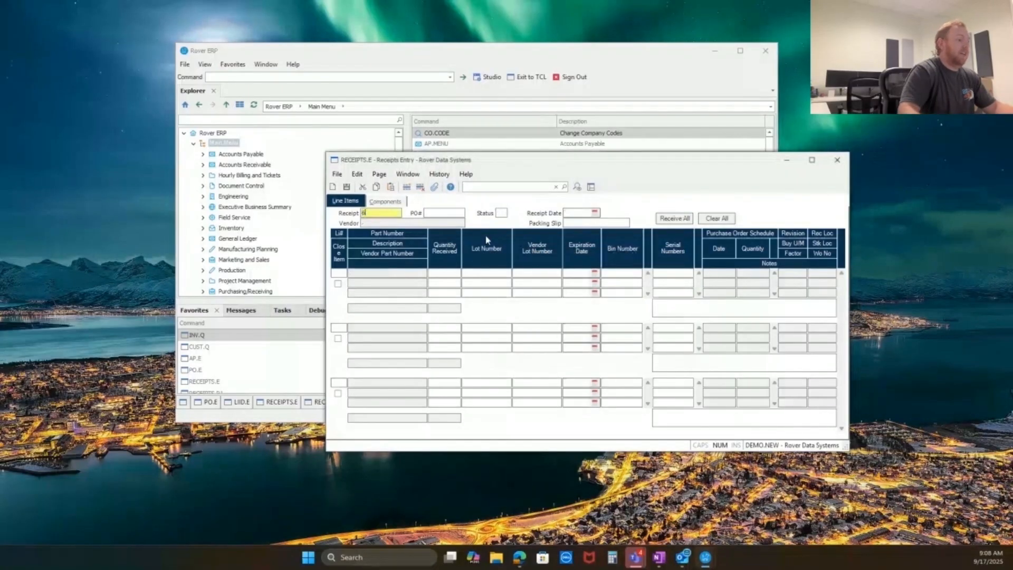
key(BackSpace)
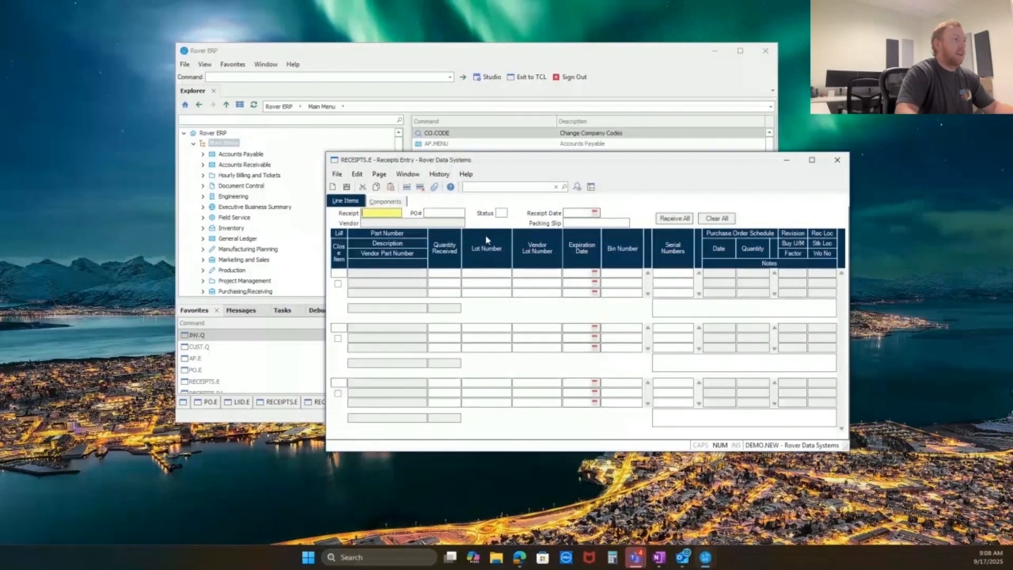
Load the printed three-line ACME purchase order into a new receipt by its PO number.
click(462, 213)
text(689)
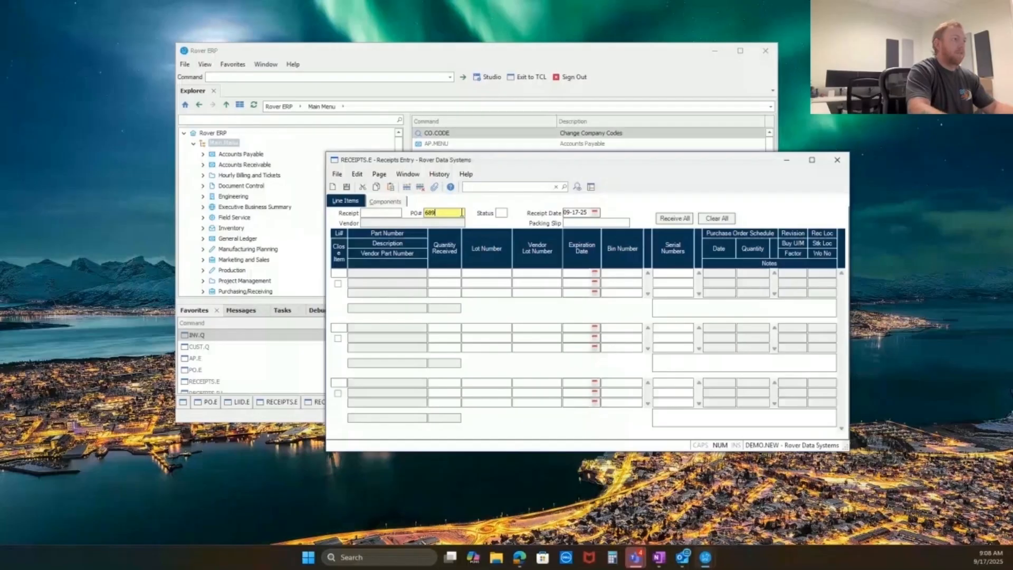
text(9)
key(Return)
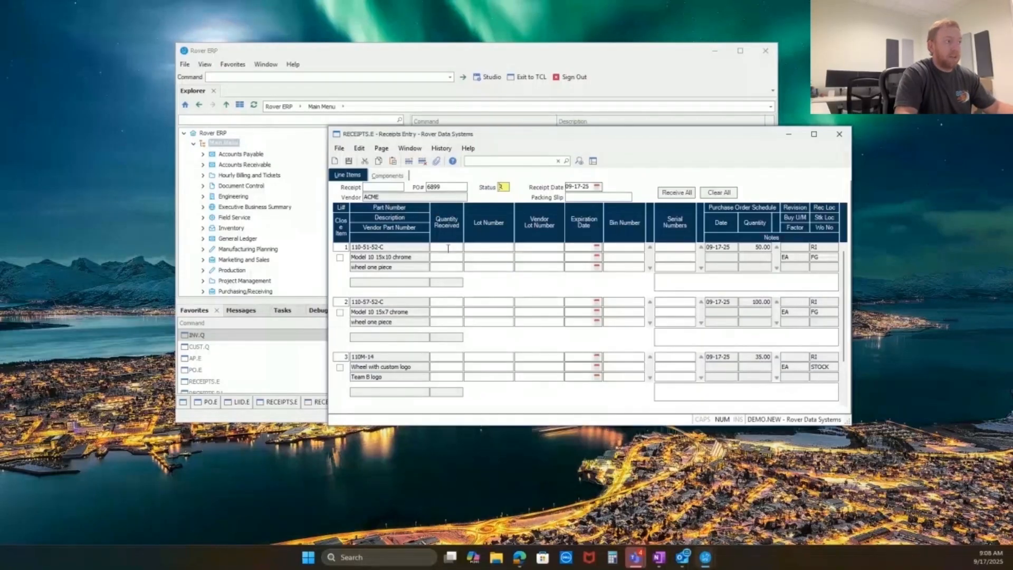
Receive the full quantities of all three order lines, enter packing slip 12345, and check the receipt lines.
click(680, 194)
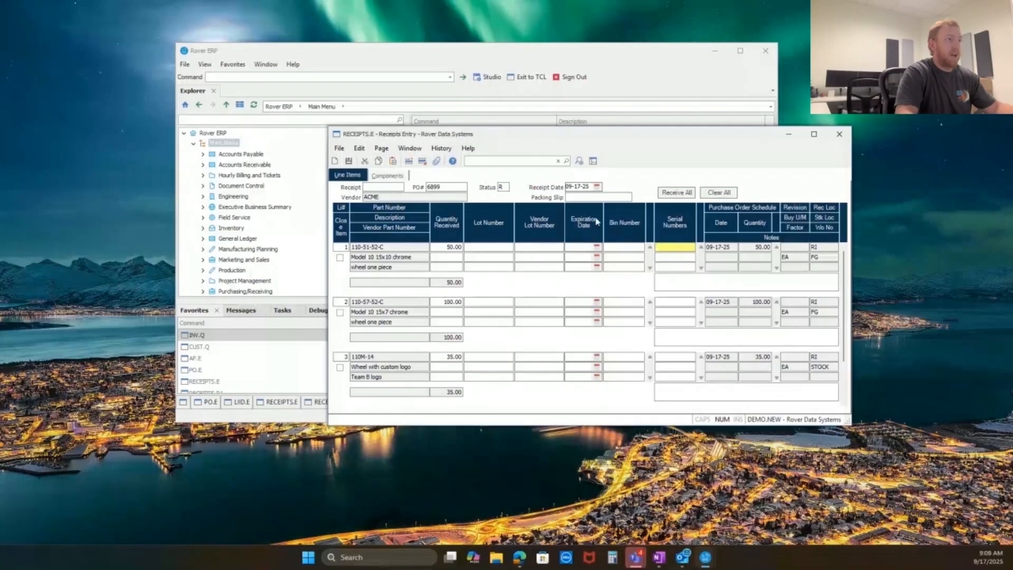
click(593, 197)
text(123)
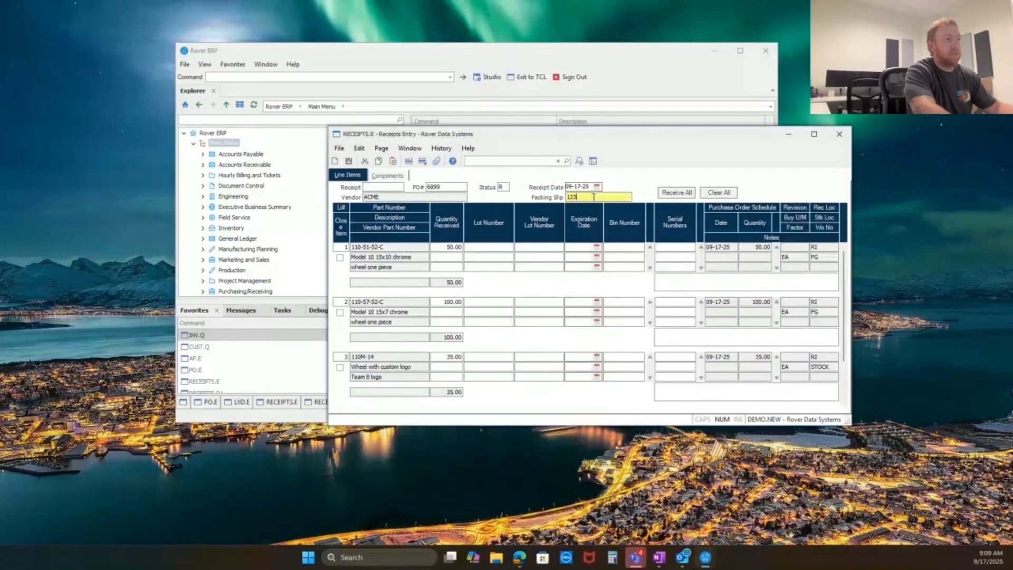
text(45)
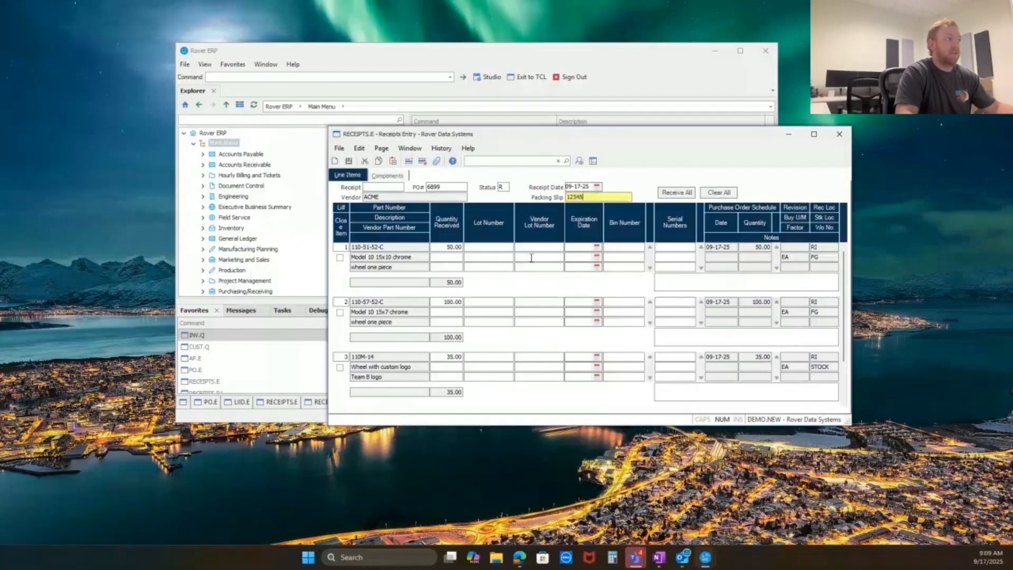
click(389, 188)
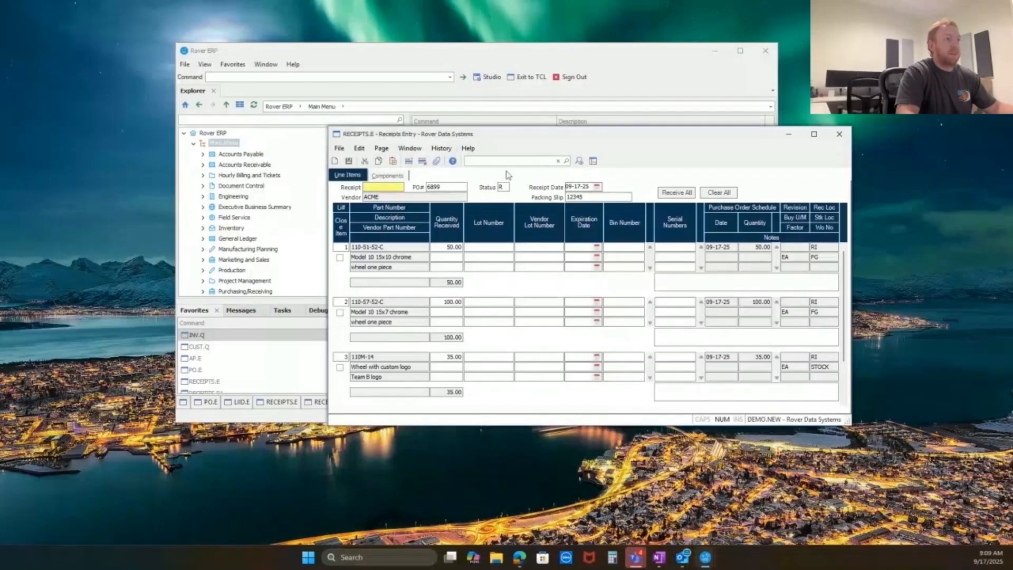
scroll(577, 348, down, 2)
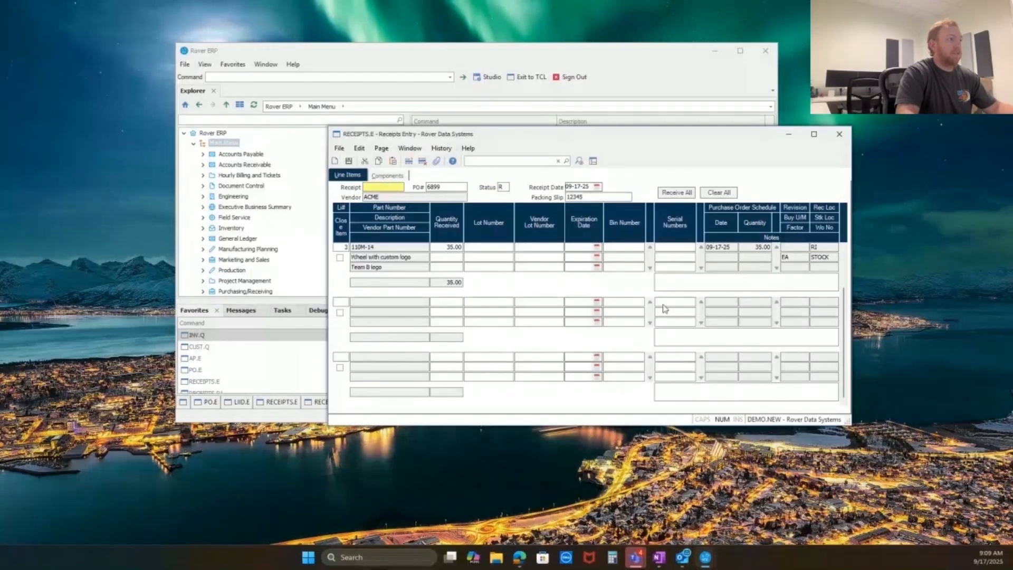
Receive the full quantities of all three order lines again, overwriting the quantities already on the receipt.
scroll(807, 303, up, 2)
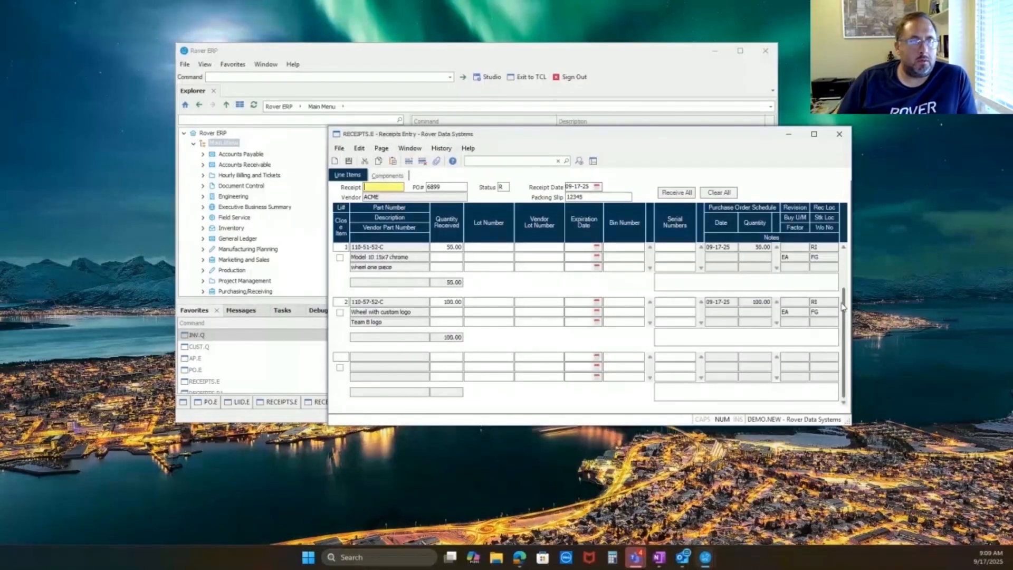
click(676, 193)
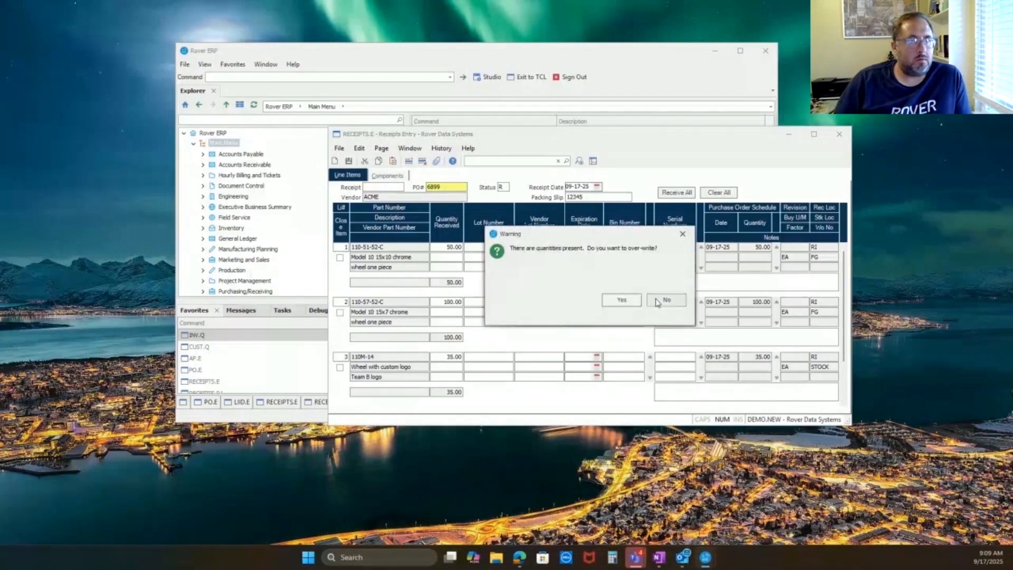
click(622, 300)
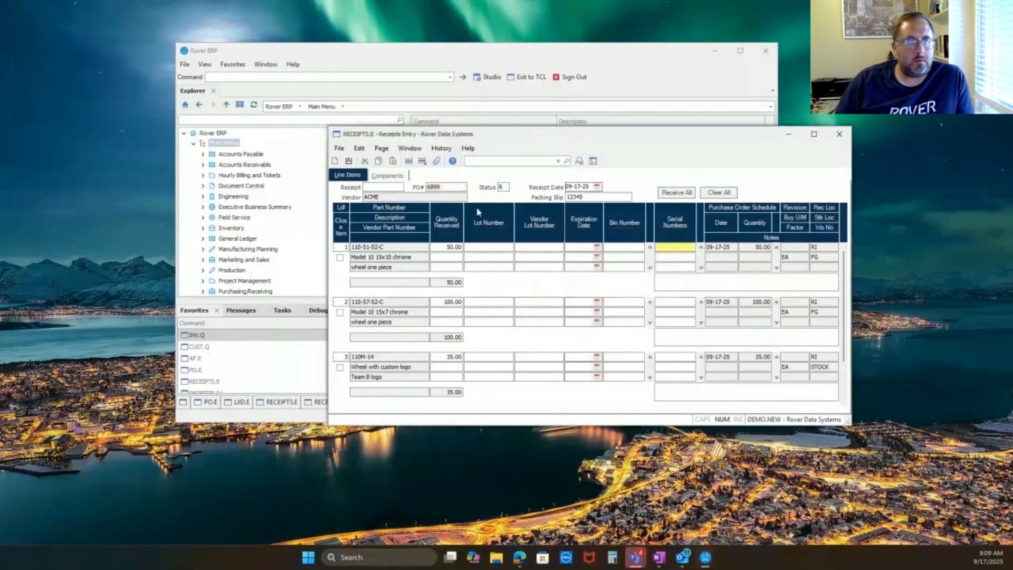
Save the receipt and print its receipt traveler with Microsoft Print to PDF as "traveler demo".
click(349, 161)
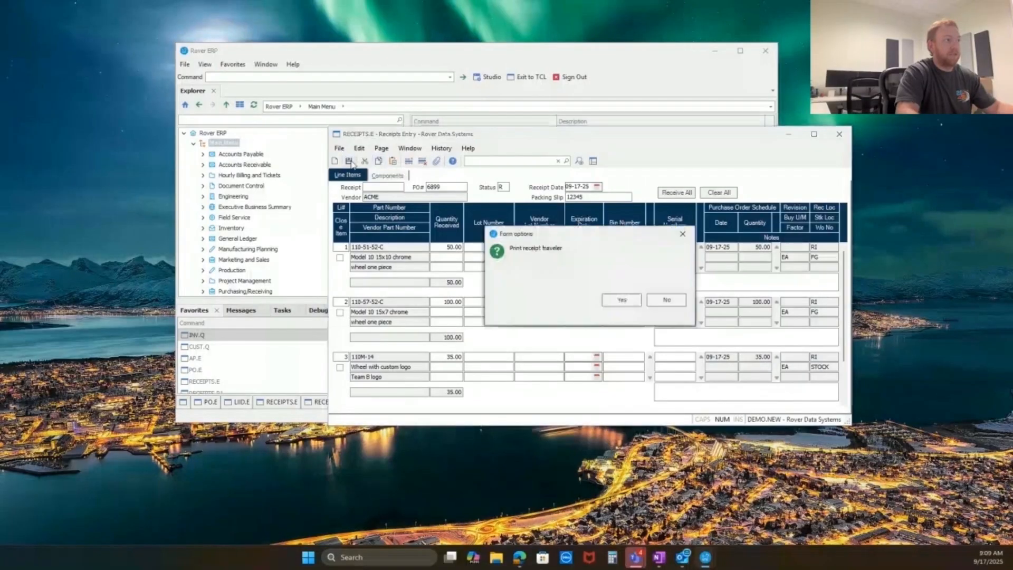
click(623, 300)
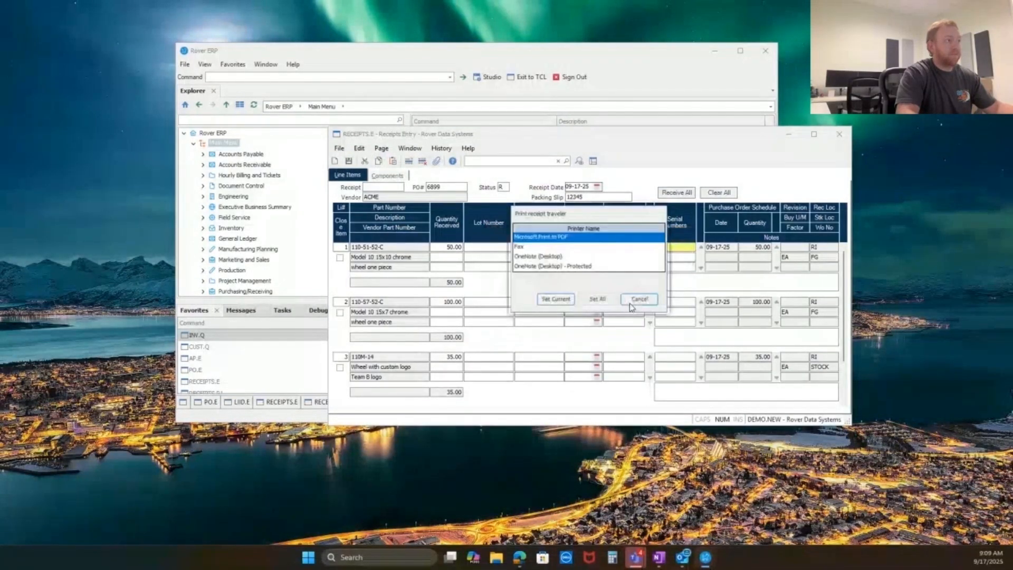
click(569, 304)
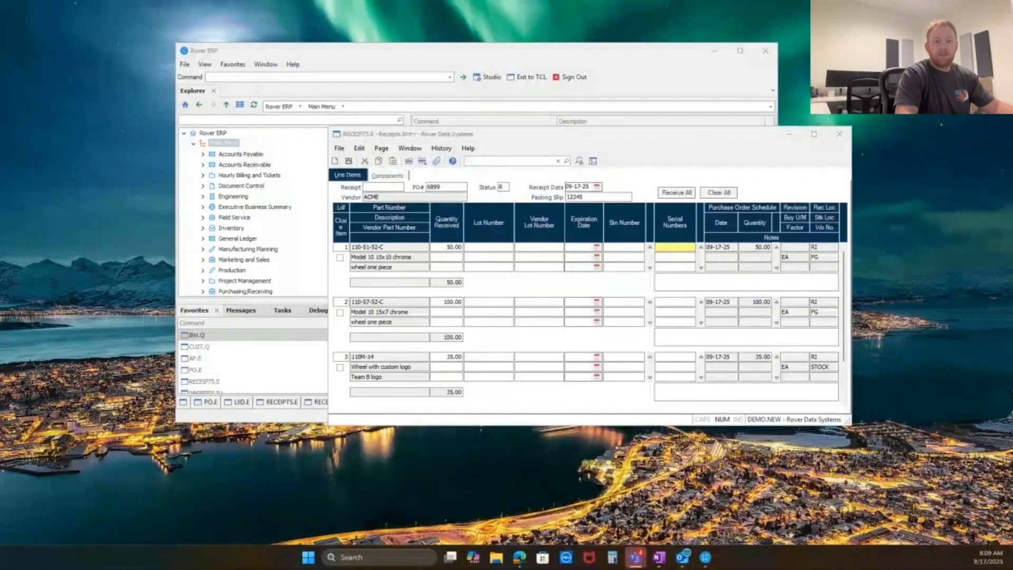
key(ctrl+s)
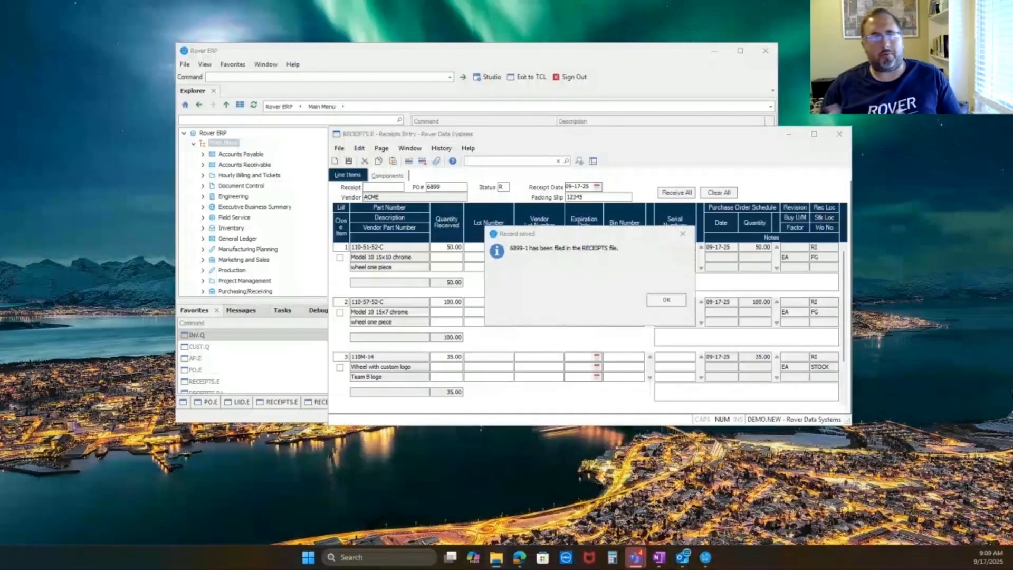
key(Return)
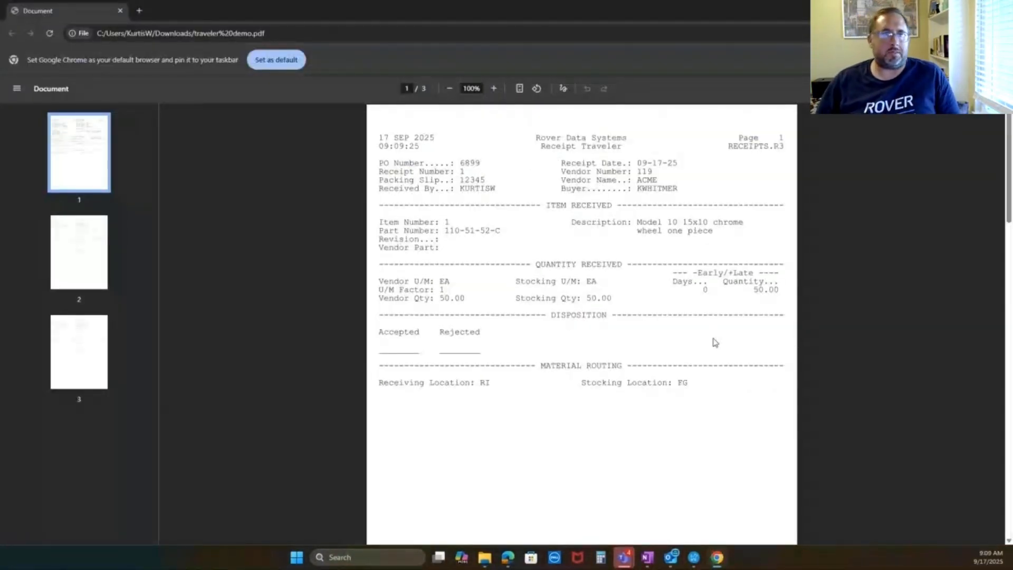
Examine the pages of the receipt traveler PDF for the received items and close the document.
scroll(712, 340, down, 4)
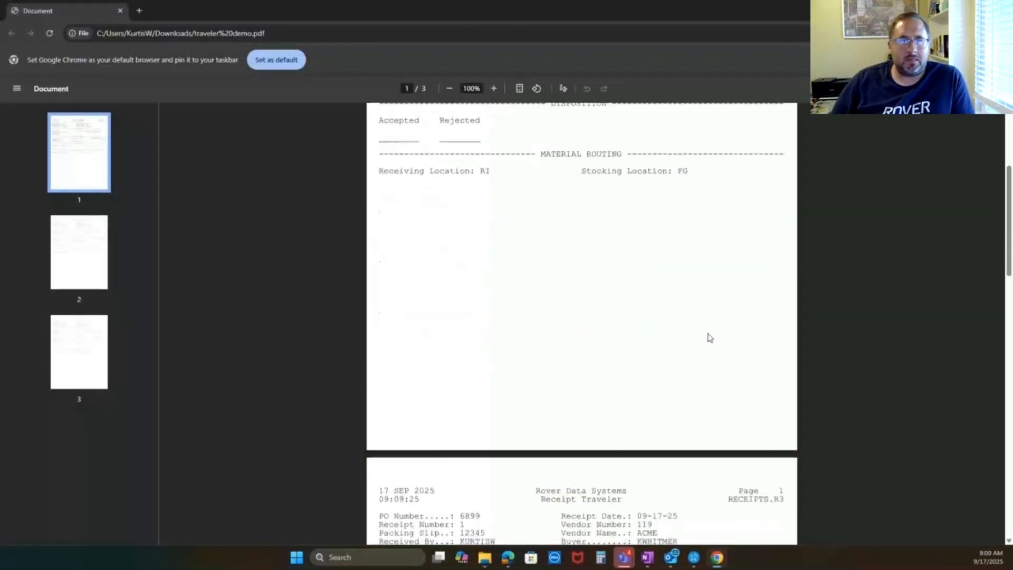
scroll(709, 338, down, 3)
scroll(709, 338, down, 1)
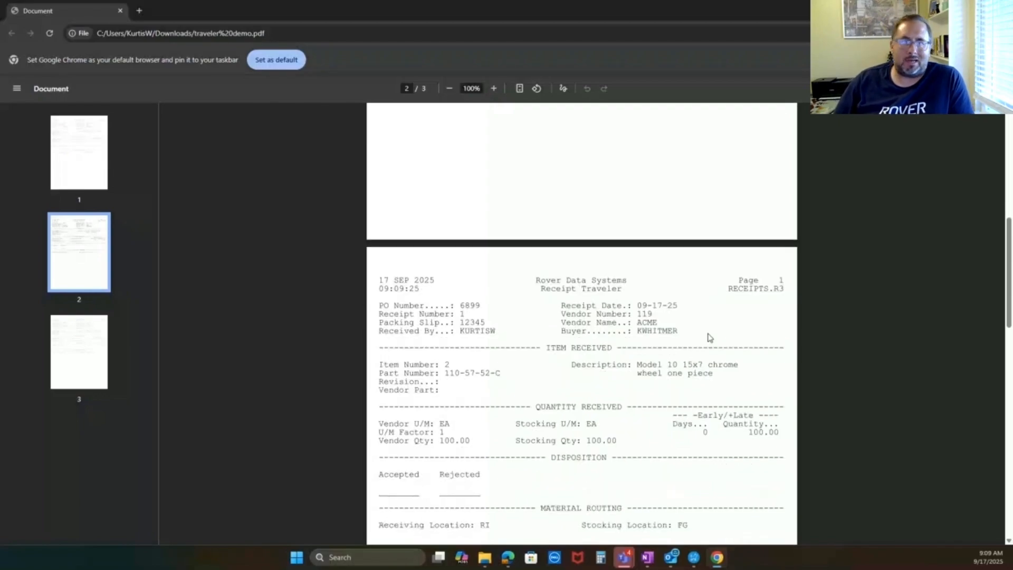
scroll(709, 337, down, 1)
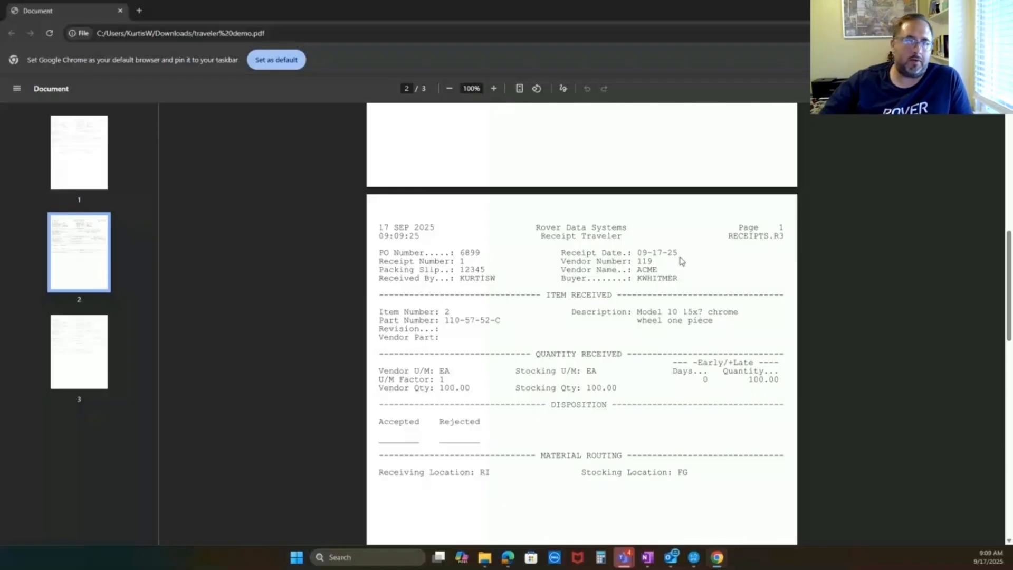
scroll(681, 259, down, 1)
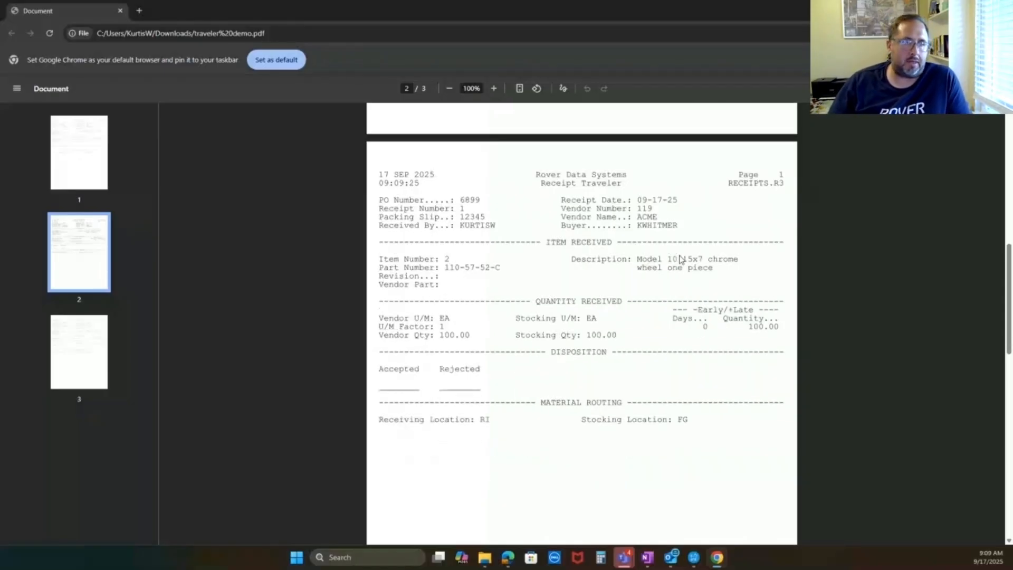
scroll(681, 259, up, 1)
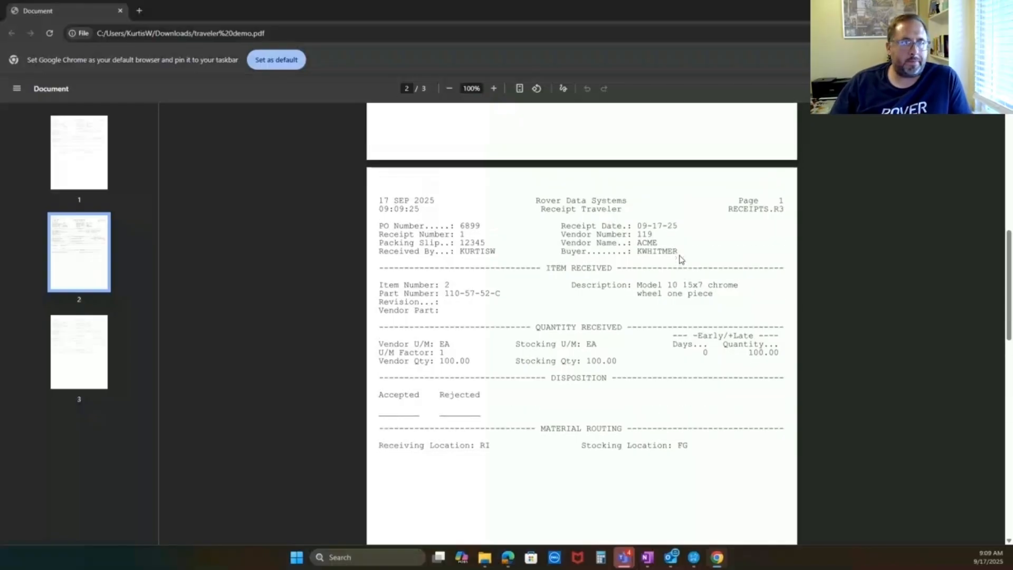
scroll(681, 259, up, 9)
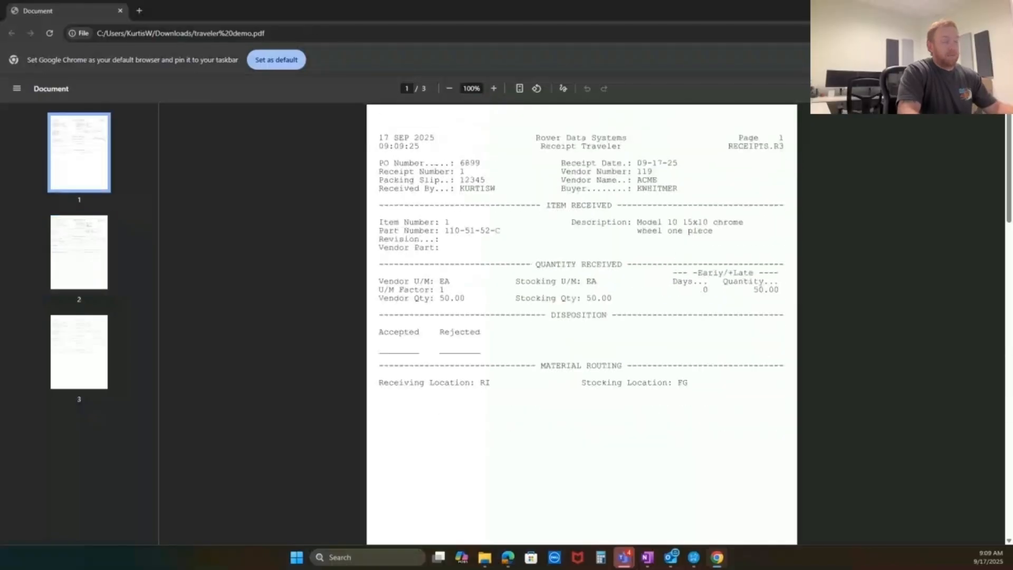
click(1001, 9)
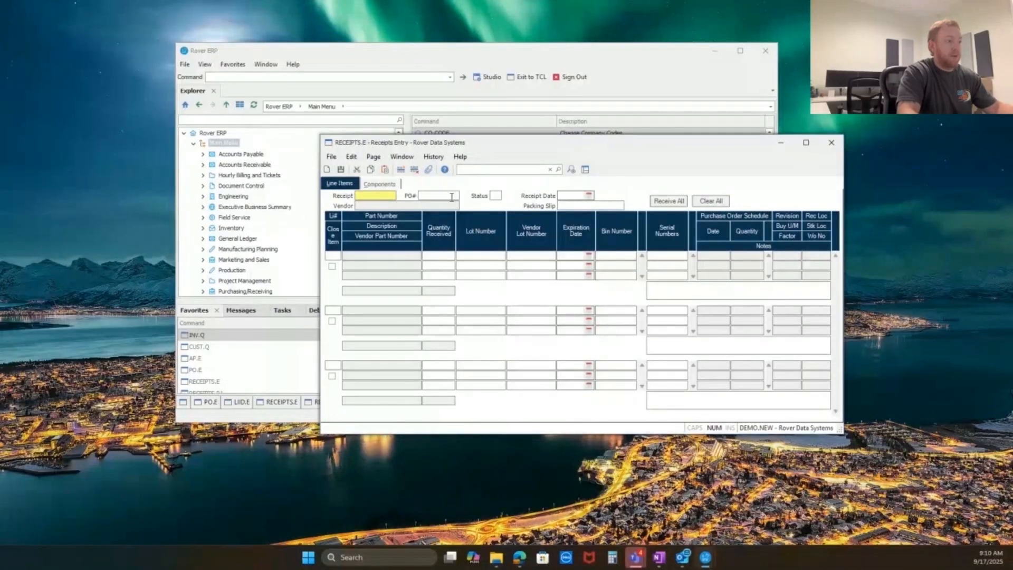
Switch to the Rover web app in the browser and start a new receipt for the 09/17/2025 ACME purchase order in Inventory.
click(520, 558)
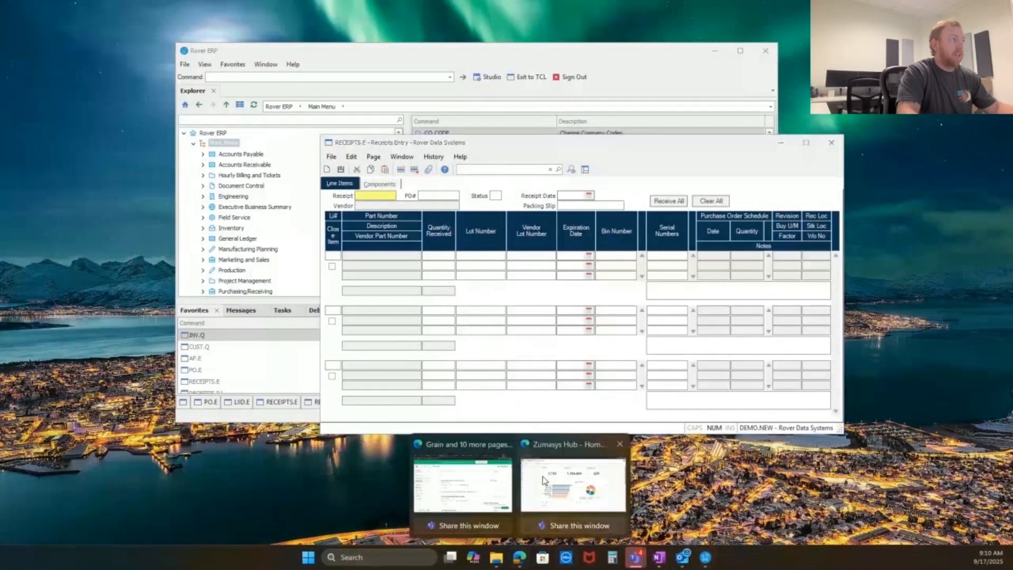
click(542, 476)
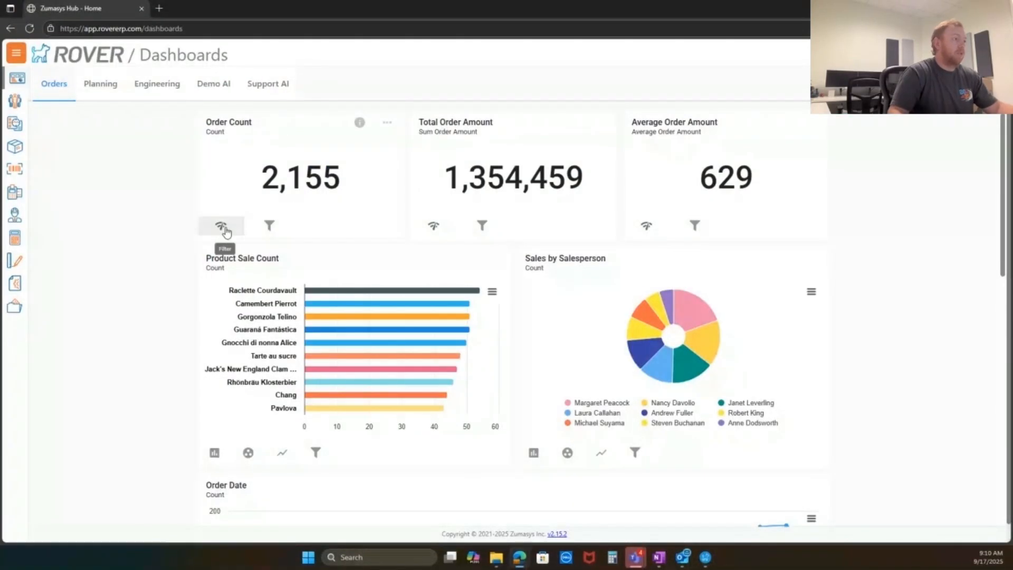
click(15, 146)
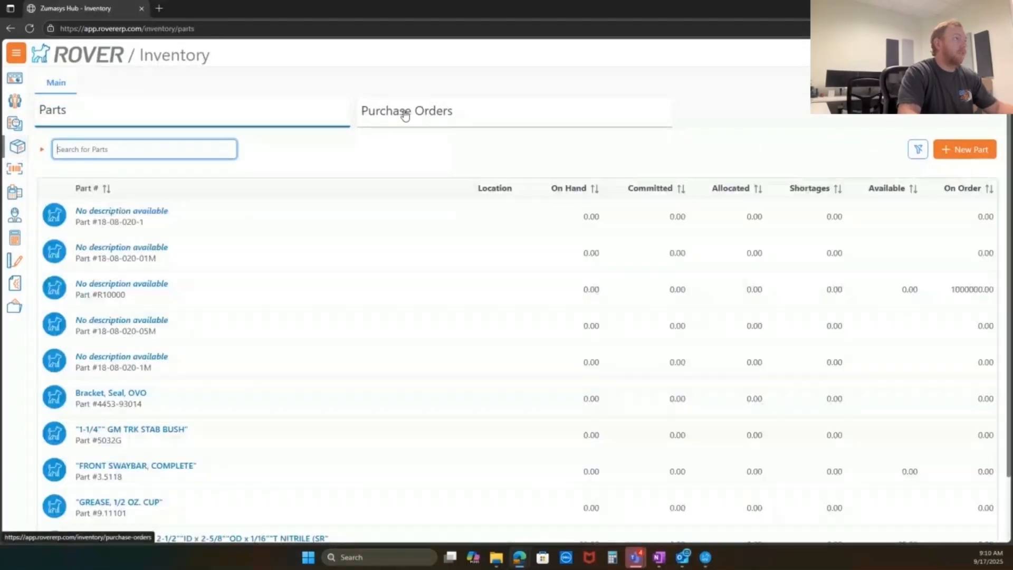
click(405, 116)
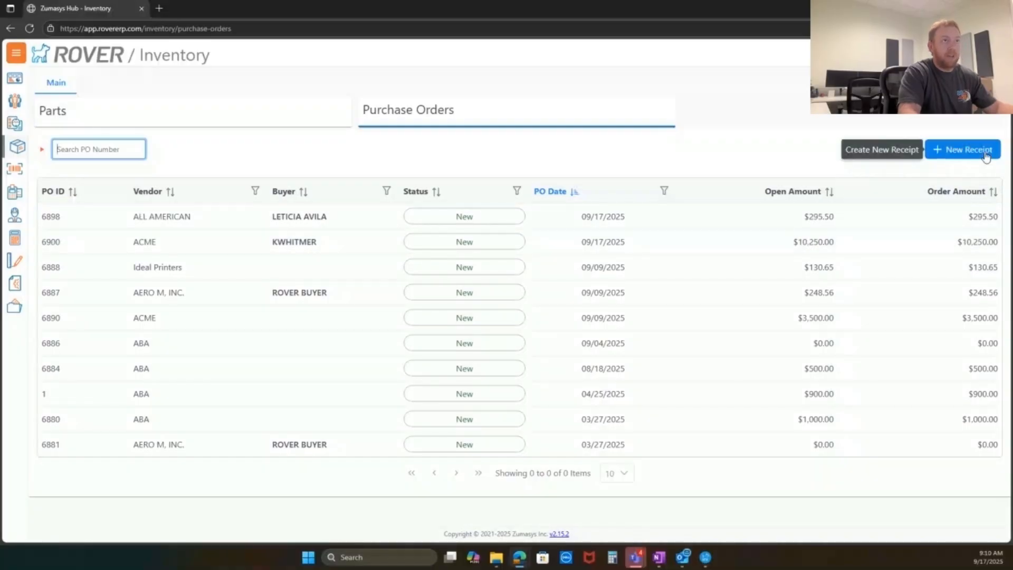
click(195, 250)
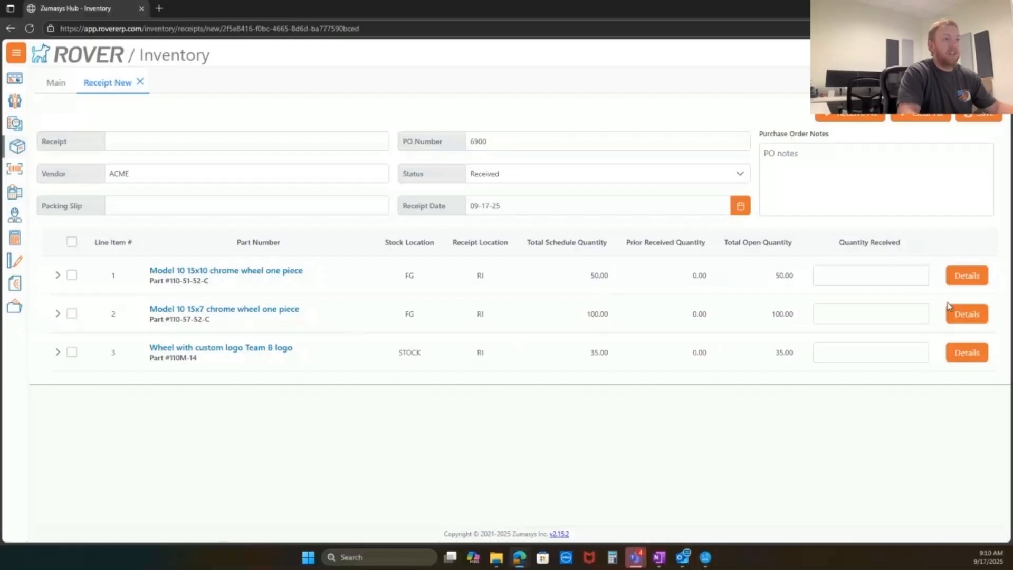
Try receiving all lines at once, clear the quantities, and enter 48 received for line 1 and 100 for line 2.
click(848, 118)
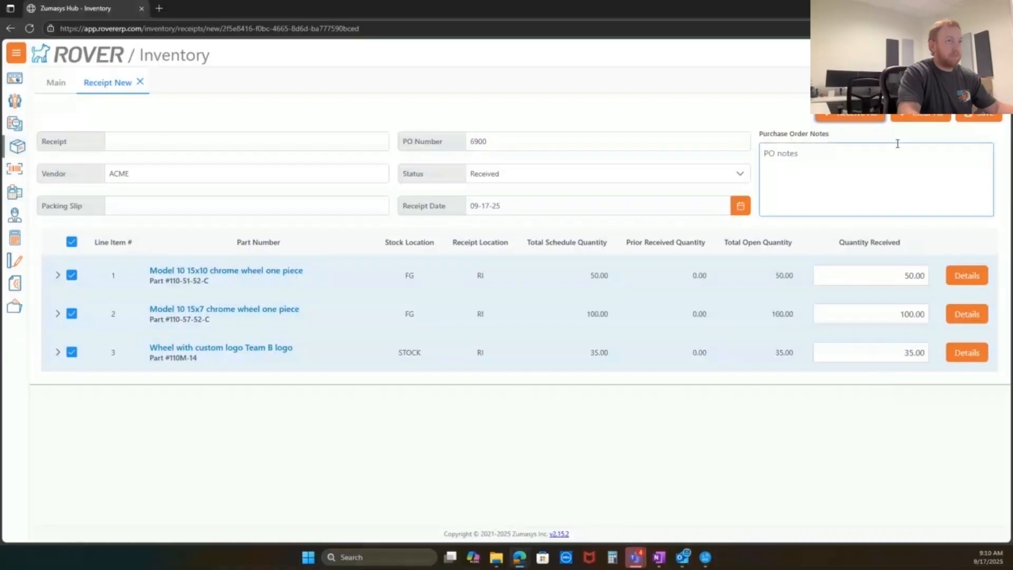
click(944, 117)
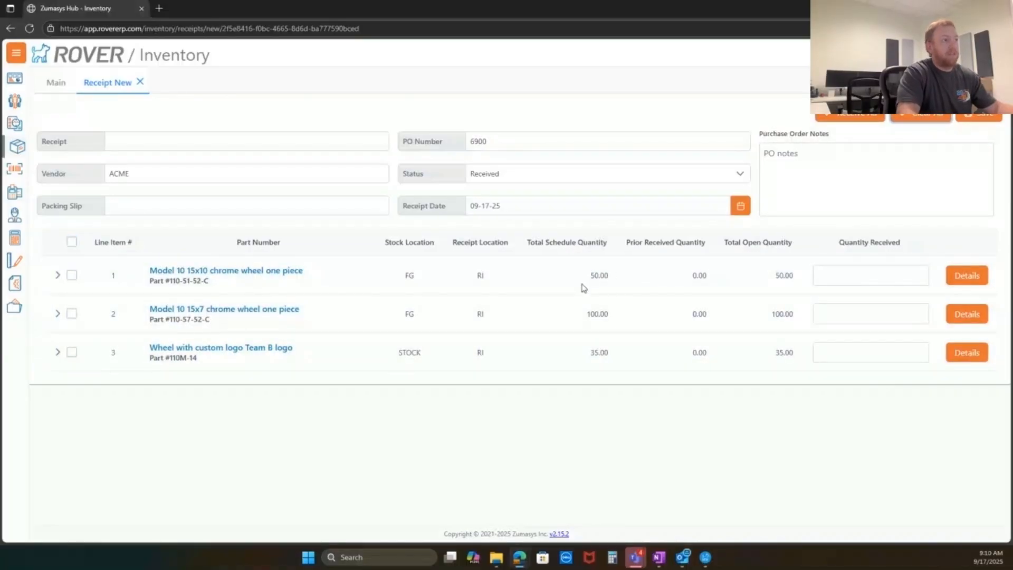
click(876, 276)
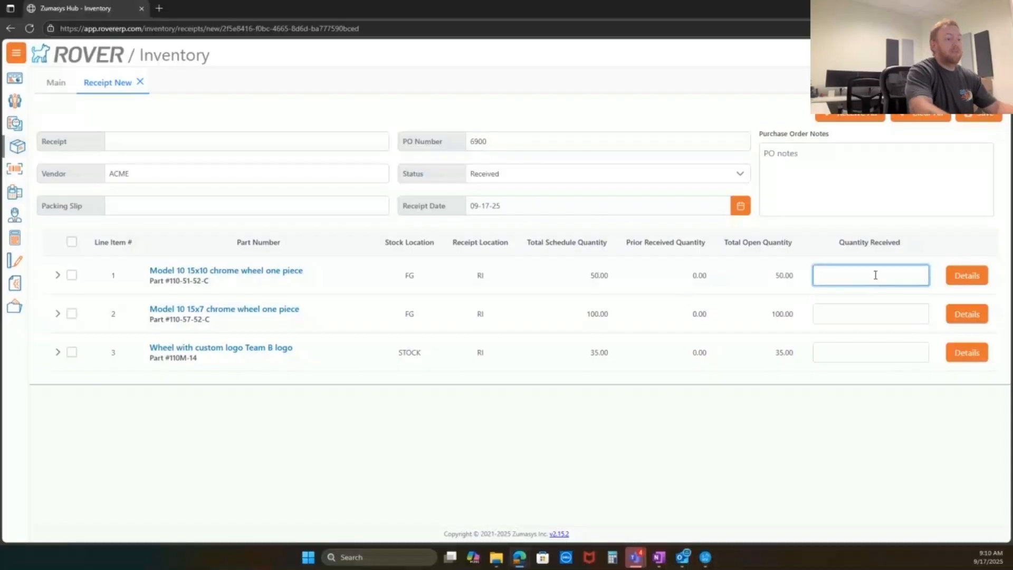
text(48)
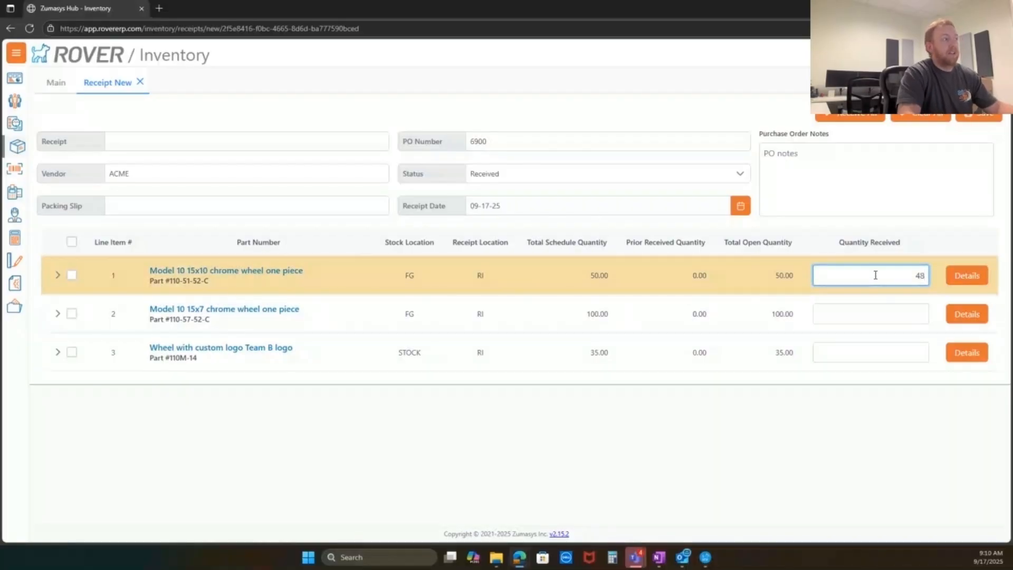
click(836, 316)
text(100)
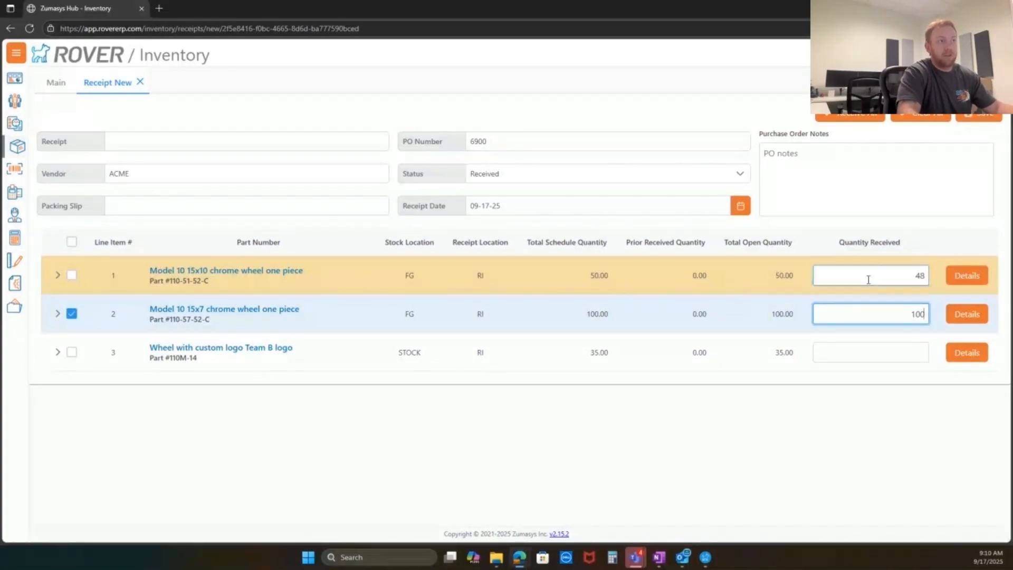
Try an over-receipt of 52 on line 1, and set the received quantities to 50 for line 1 and 35 for line 3.
click(926, 277)
key(BackSpace)
text(2)
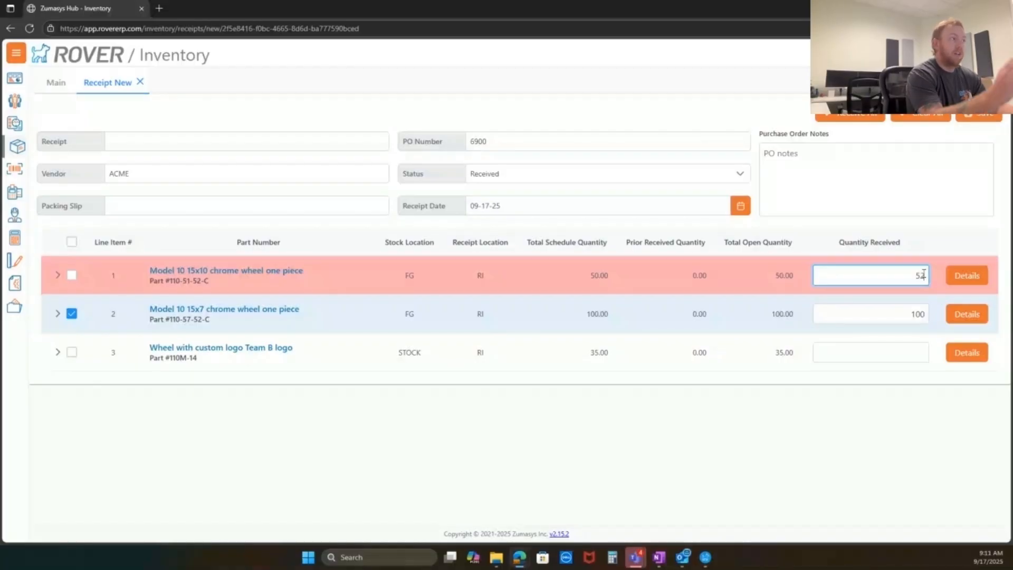
key(BackSpace)
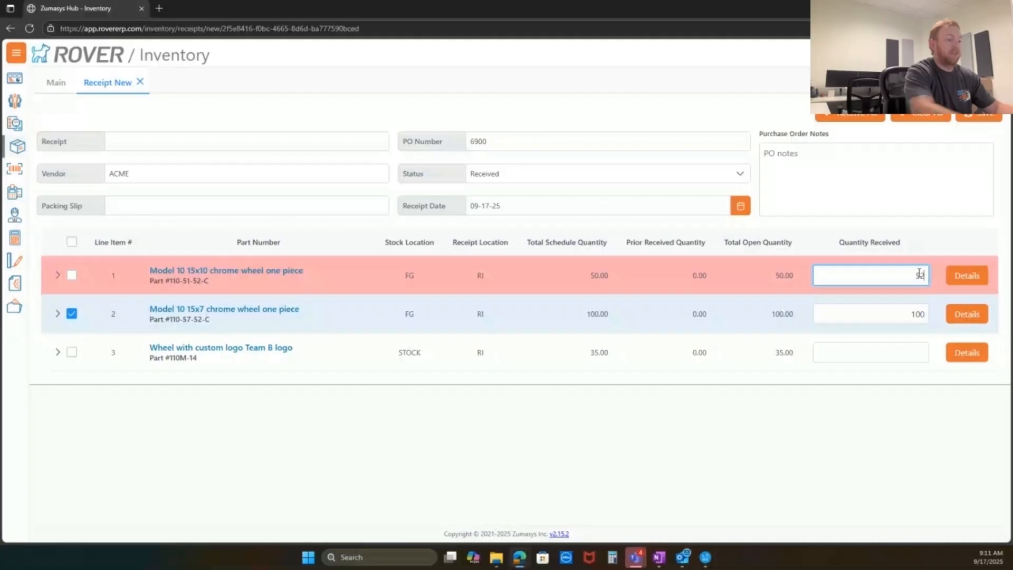
text(0)
click(919, 355)
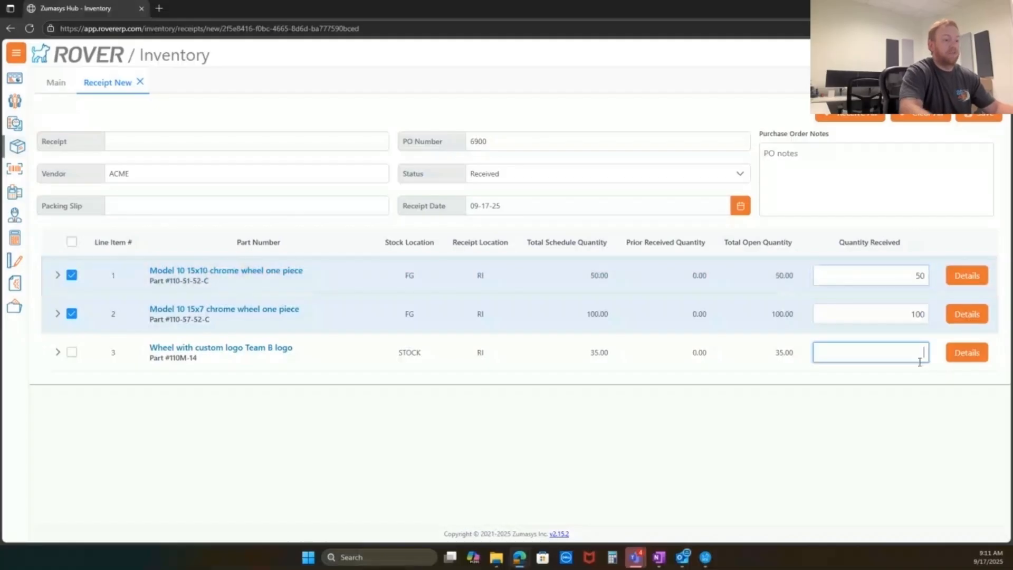
text(35)
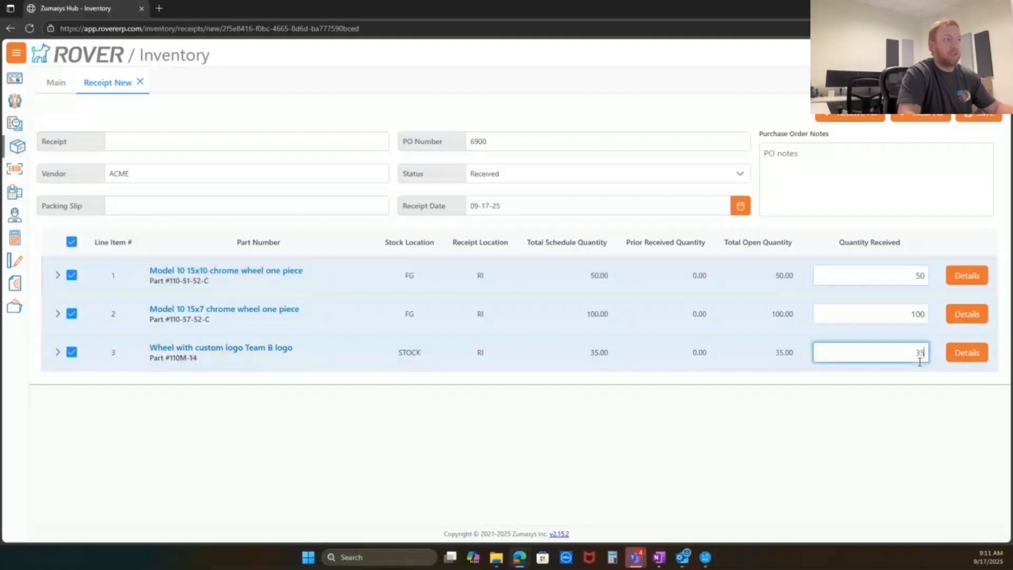
Enter packing slip 12345 and save the receipt without downloading the receipt traveler.
click(175, 205)
text(12345)
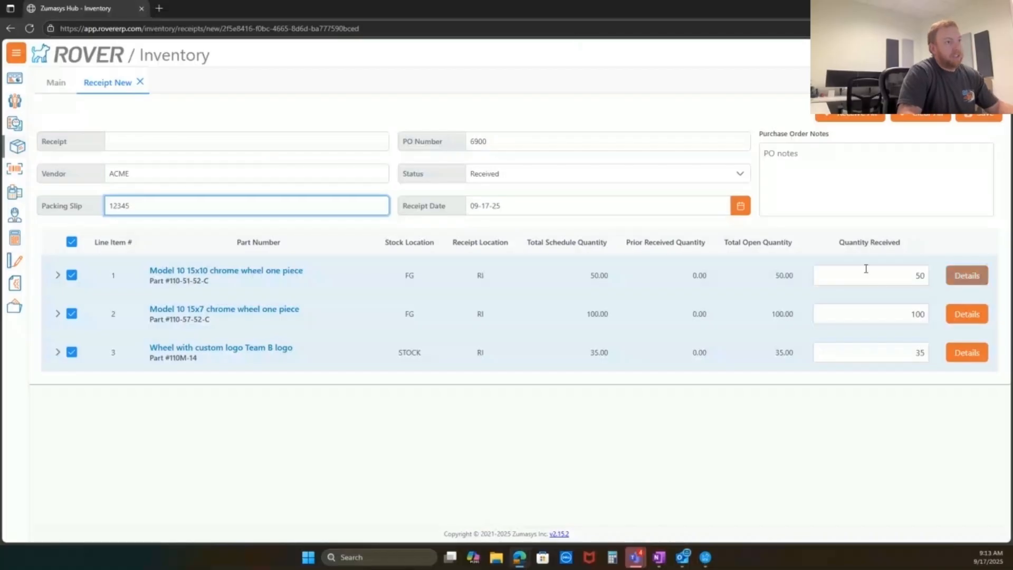
click(907, 277)
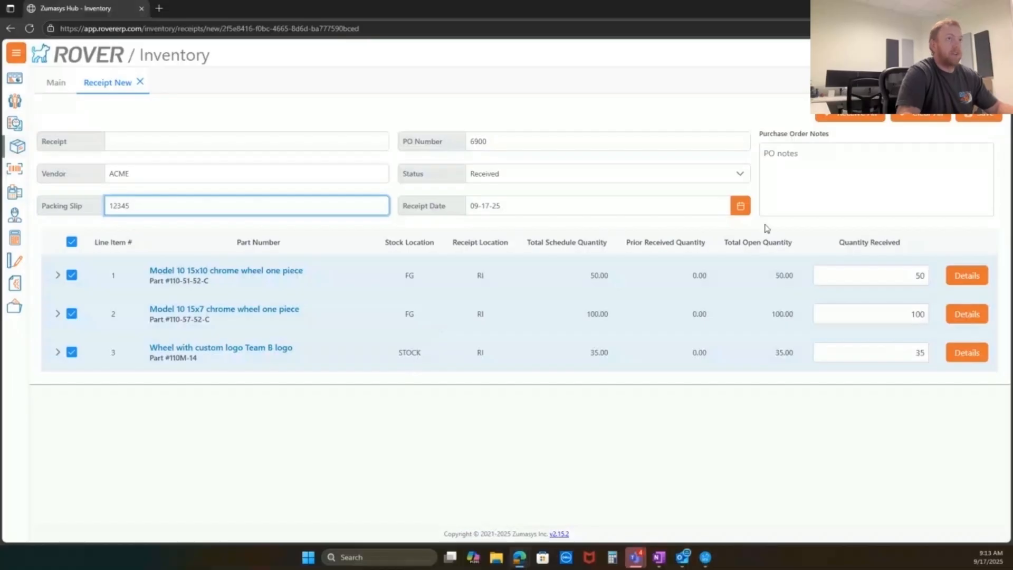
click(983, 119)
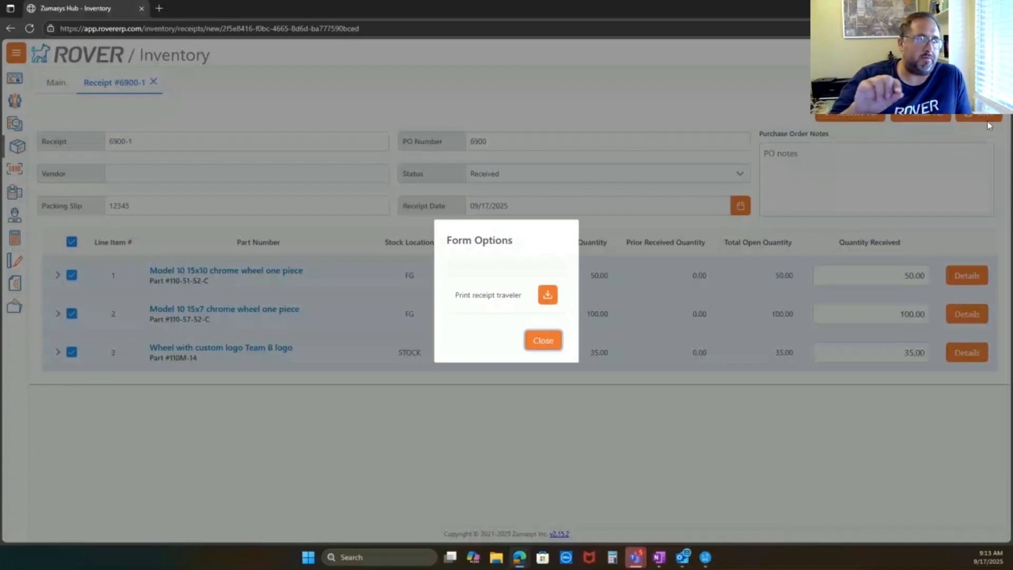
click(542, 340)
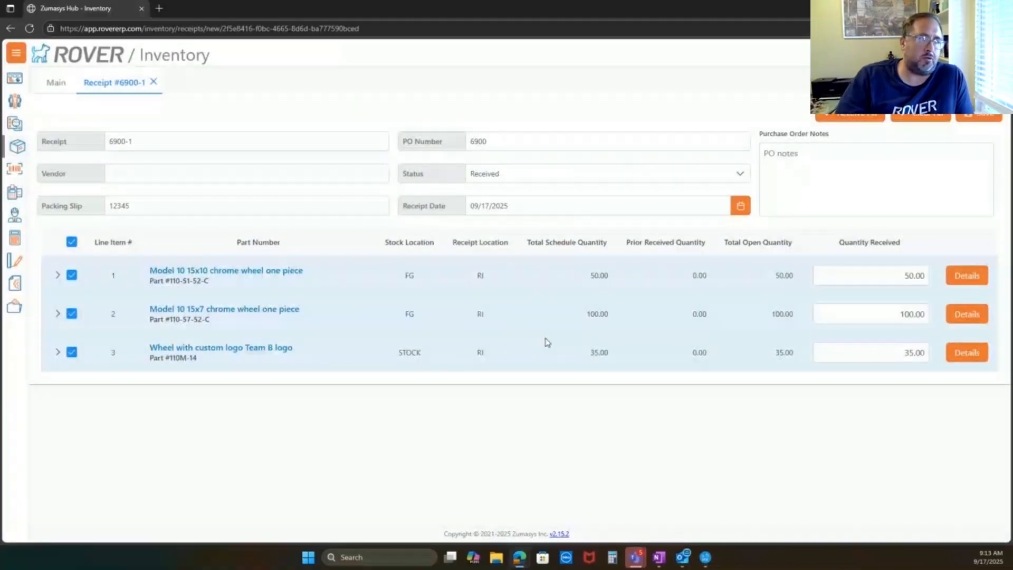
Expand receipt line 1 to examine its lot number, vendor lot number, bin number and notes fields.
click(59, 275)
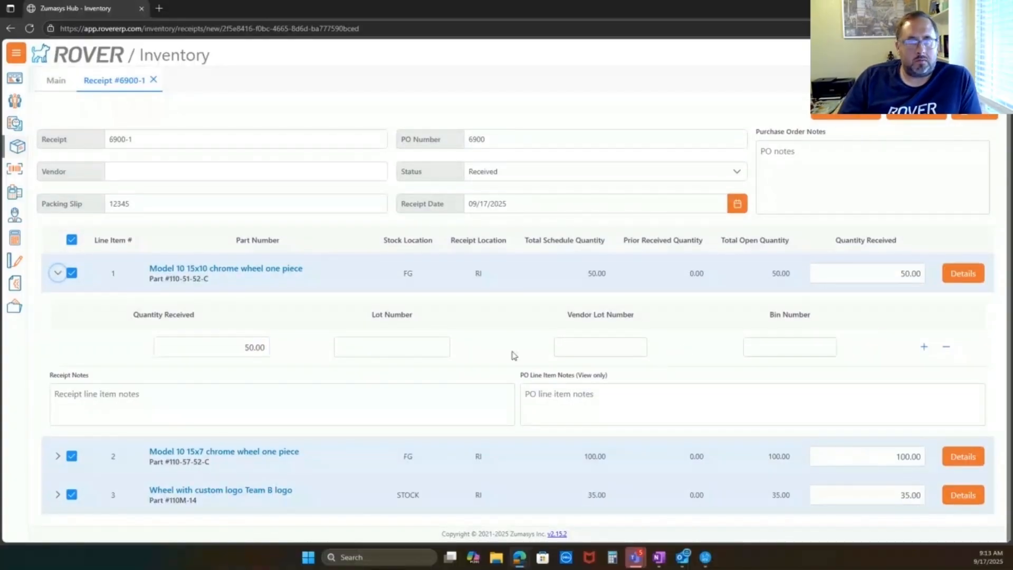
click(375, 346)
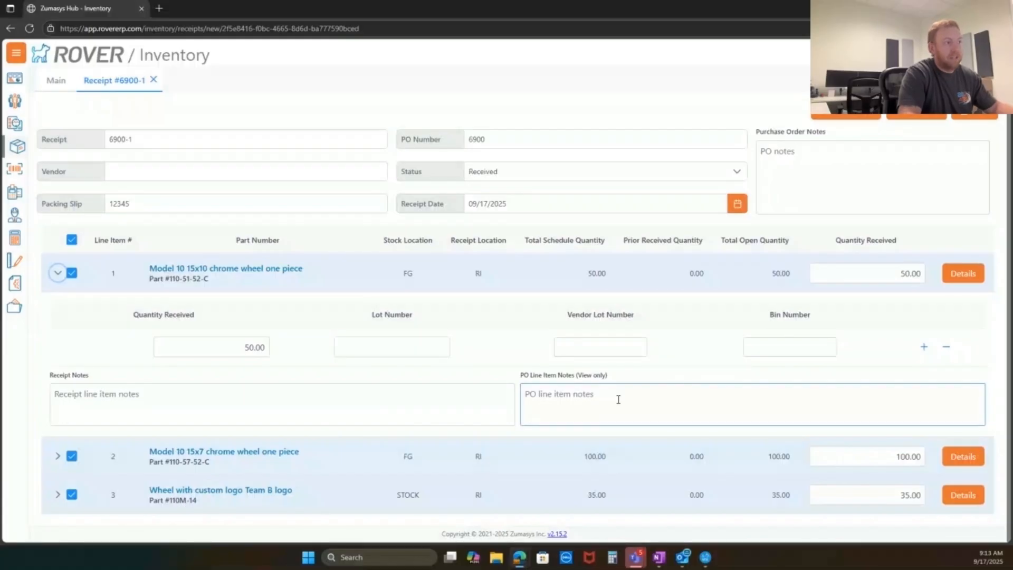
Switch to the Rover ERP desktop app and open Post Receipts (RECEIPTS.P1) with its default output settings.
click(618, 400)
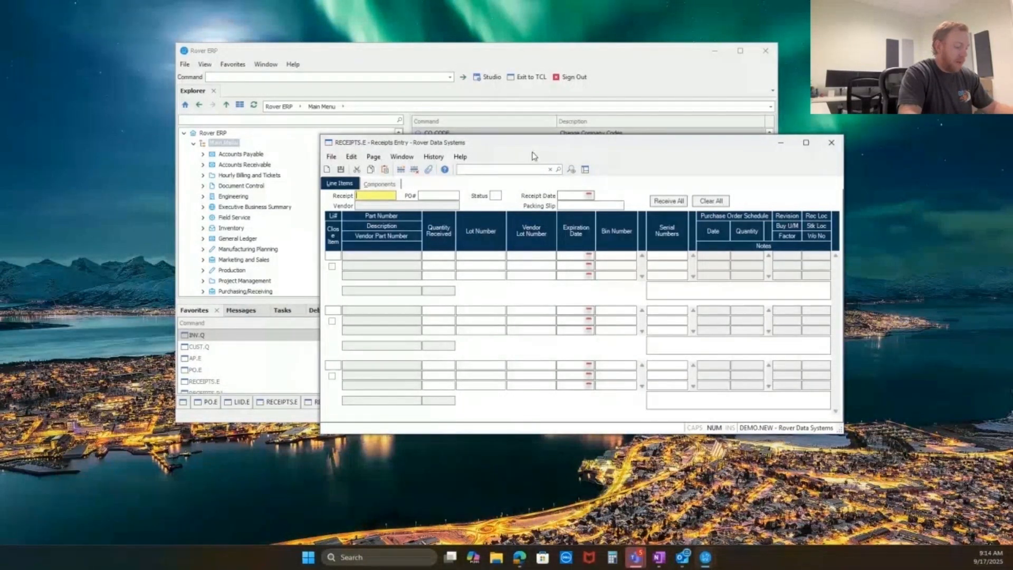
click(536, 49)
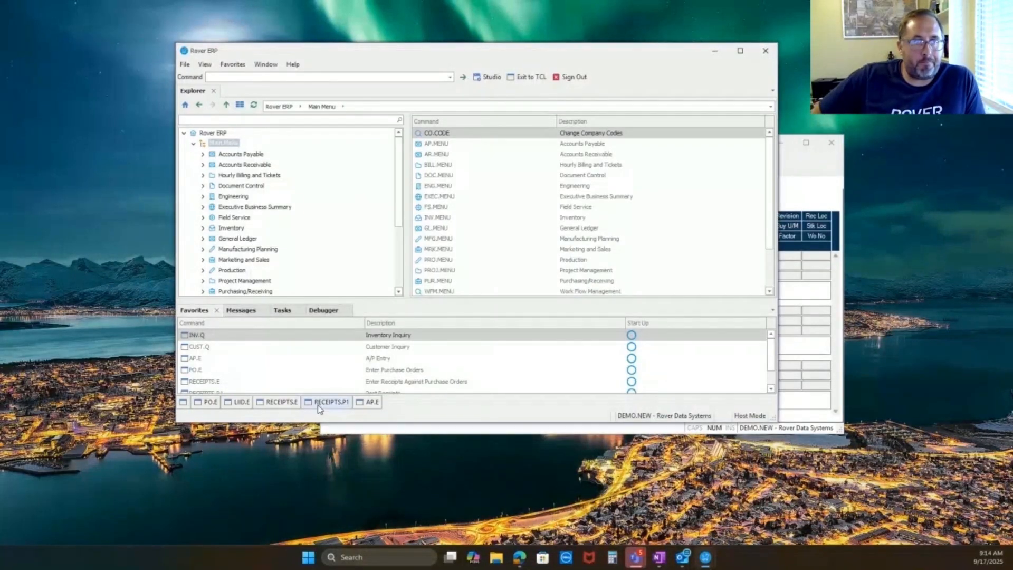
click(331, 406)
drag(552, 192, 557, 182)
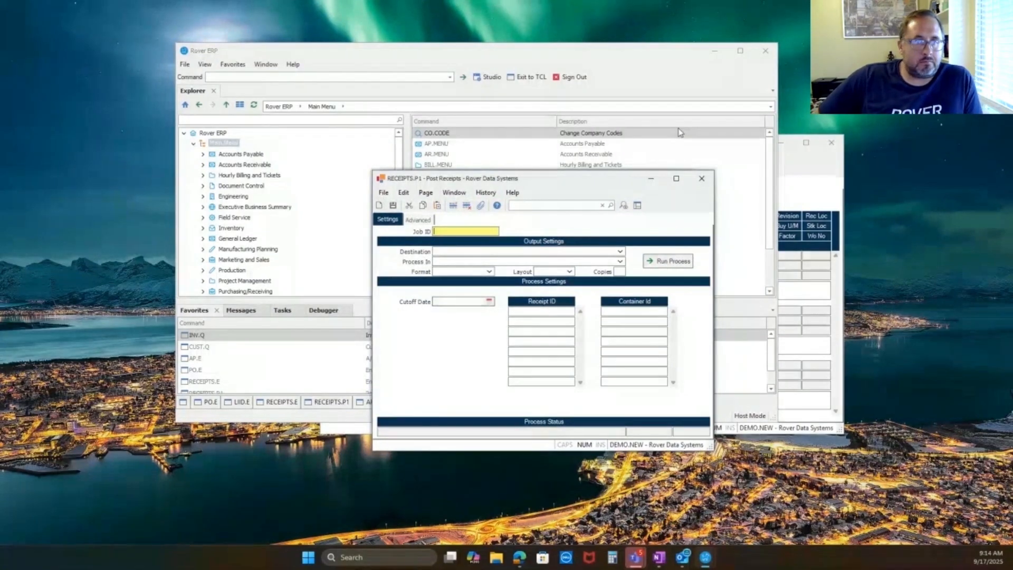
key(Tab)
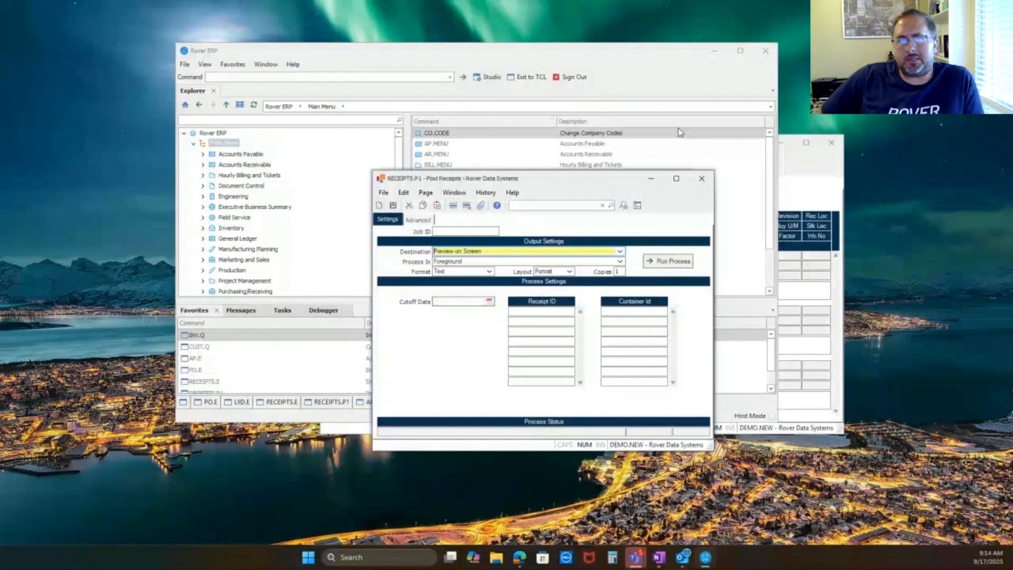
Close the Receipts Entry window and reposition the Post Receipts window in front of the main window.
click(680, 133)
click(798, 170)
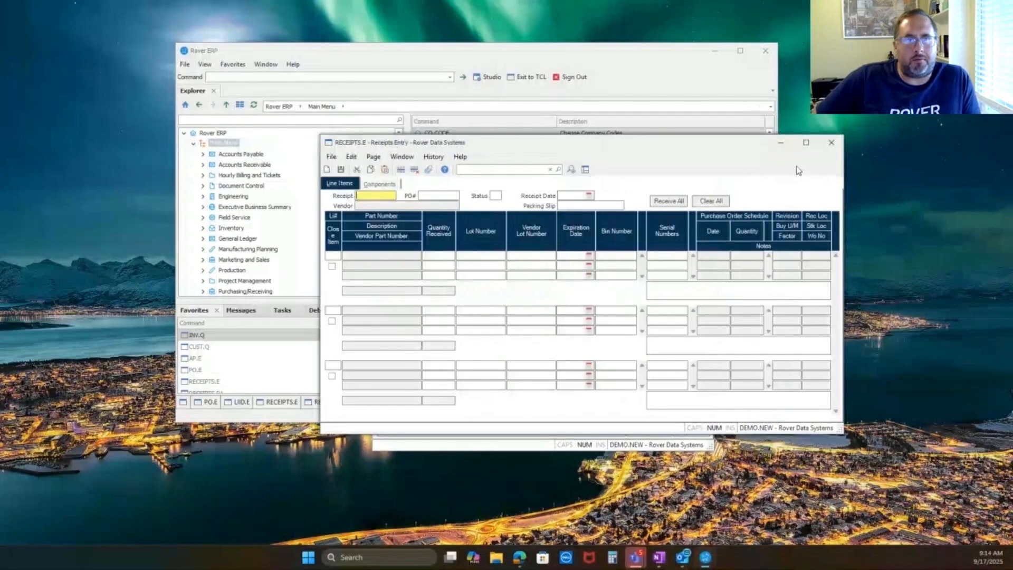
click(515, 444)
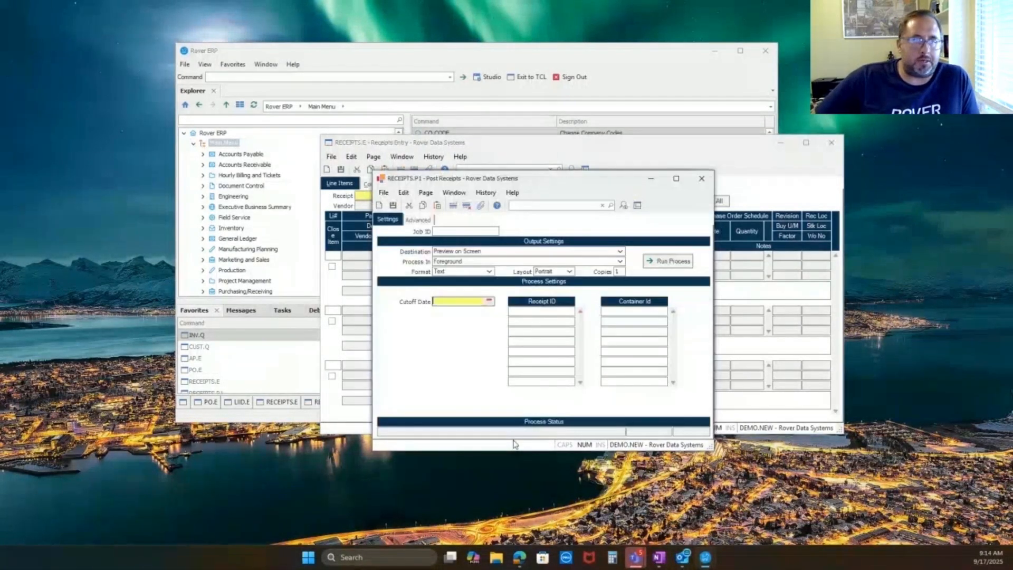
click(831, 142)
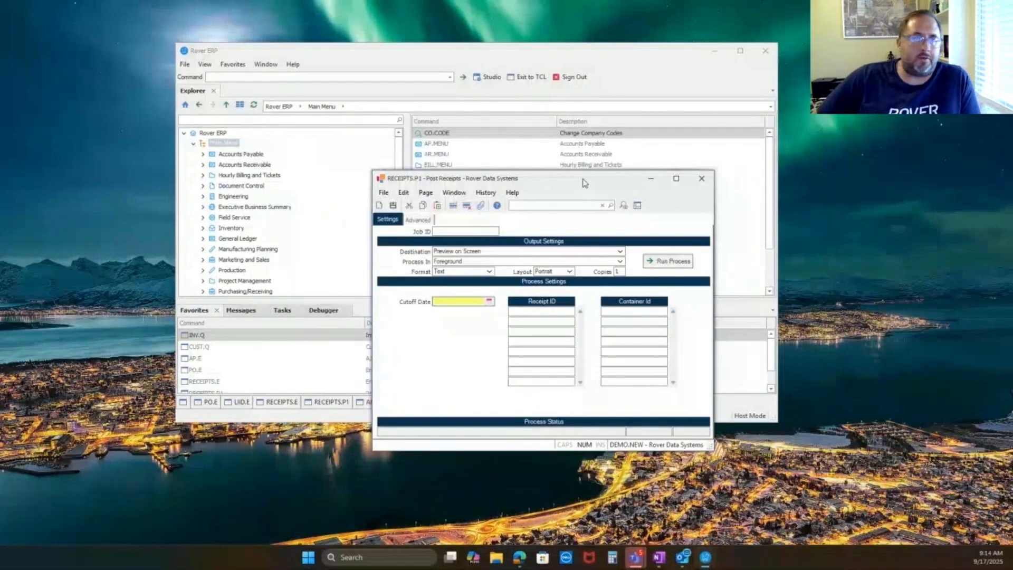
drag(585, 183, 594, 142)
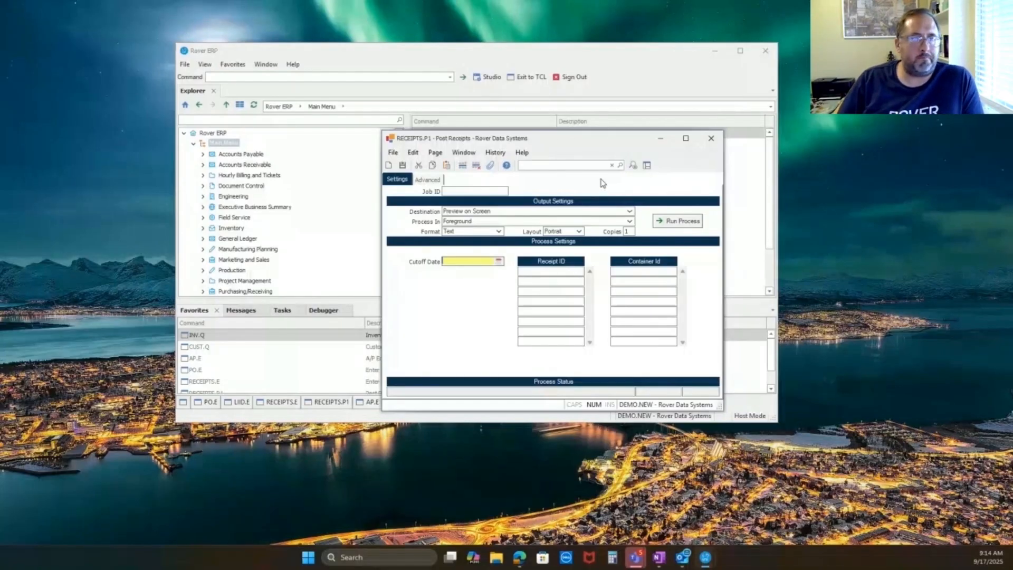
drag(559, 144, 569, 151)
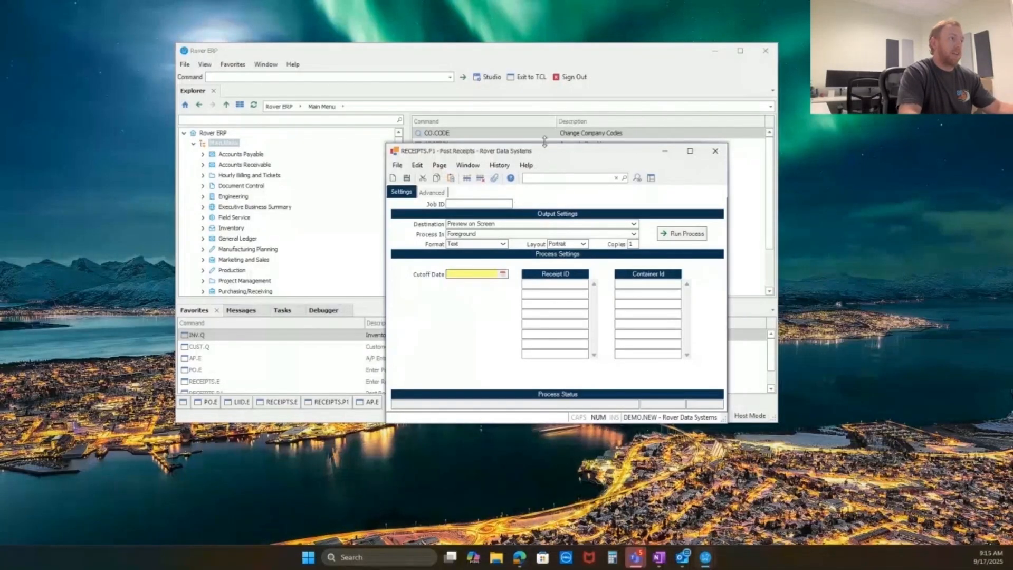
Enter receipt ID 6899-1 and run the posting process with the output previewed on screen.
click(574, 285)
text(6899)
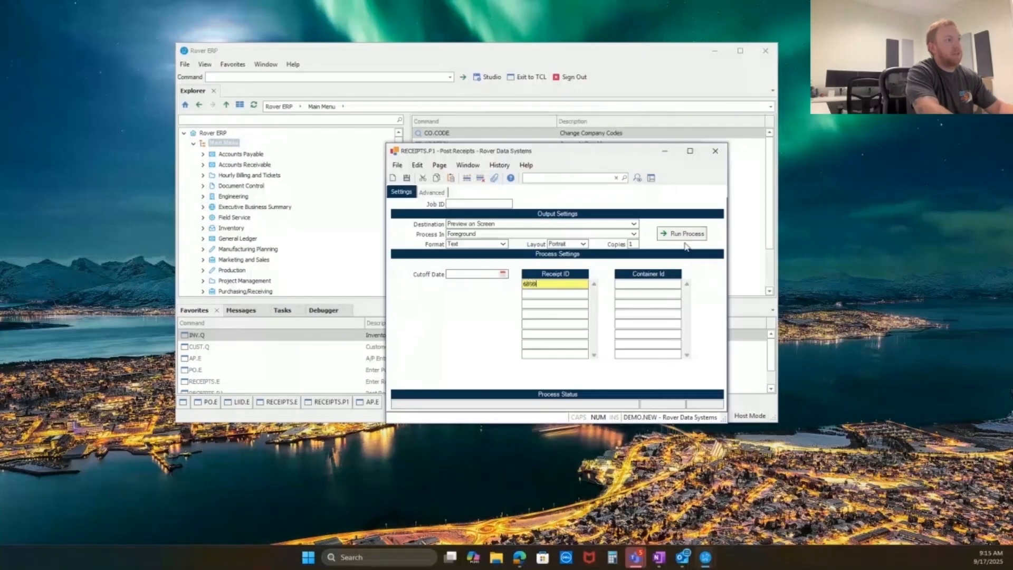
text(-1)
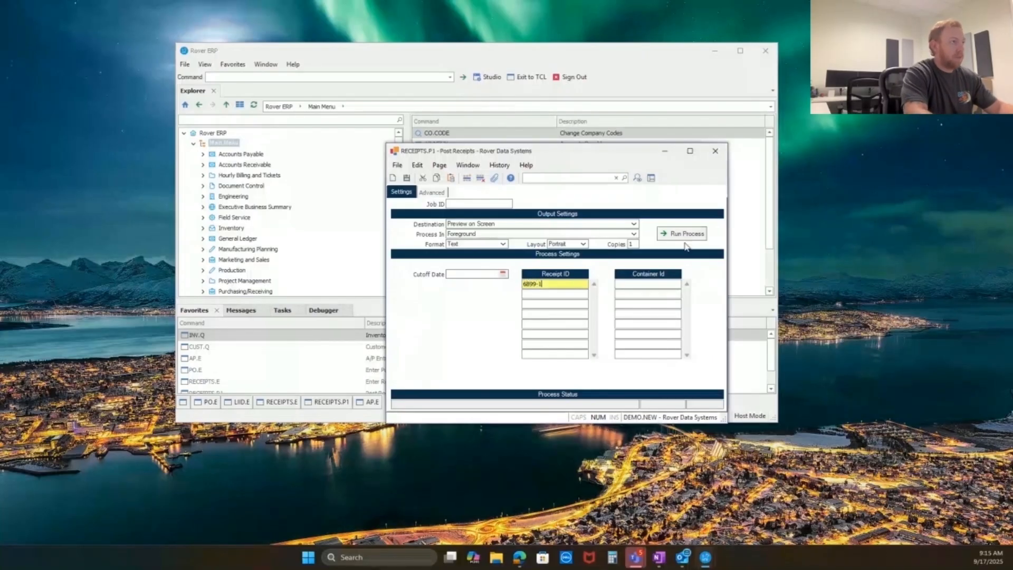
key(Return)
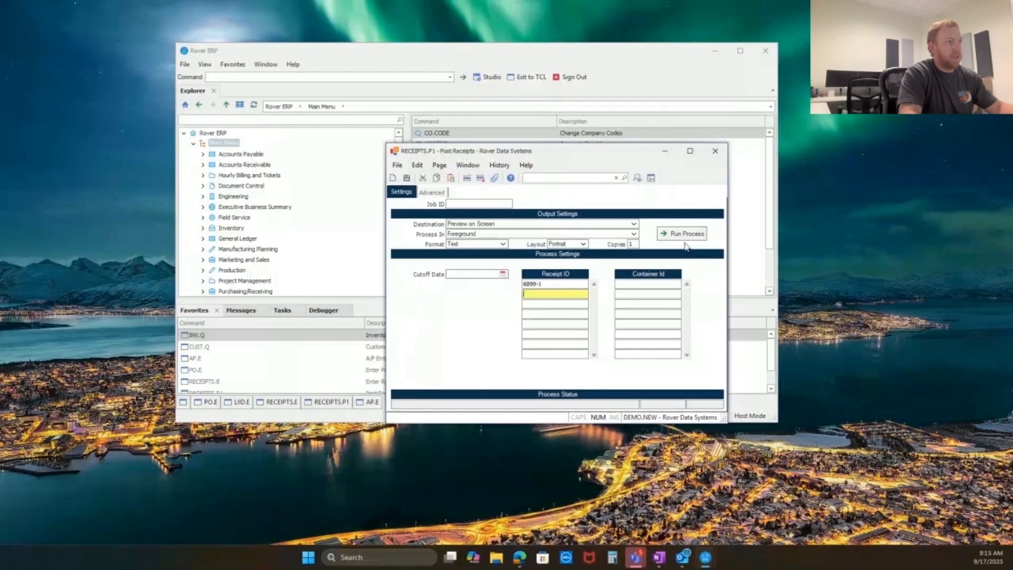
click(683, 233)
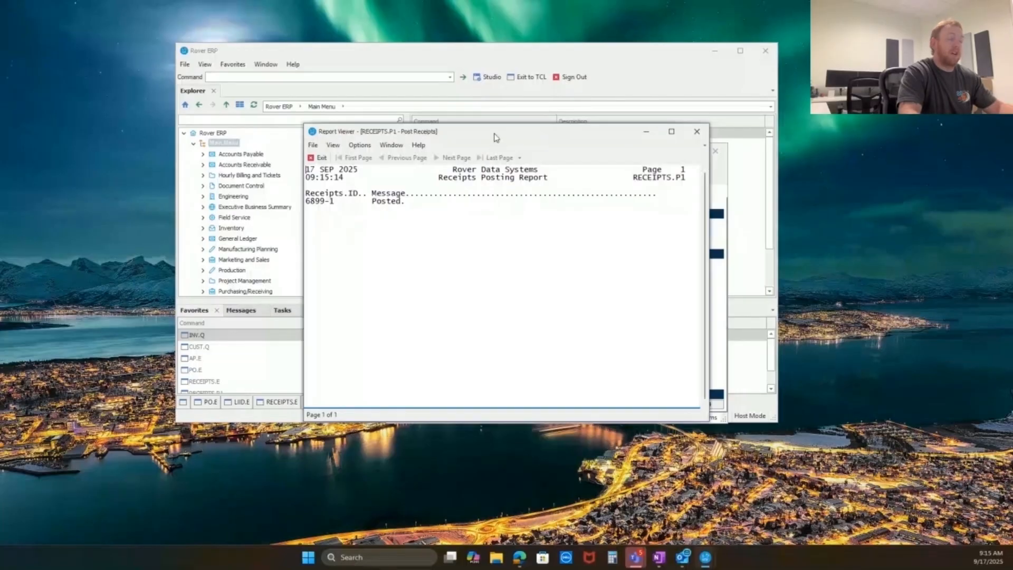
Close the Receipts Posting Report and the Post Receipts window.
drag(496, 138, 510, 153)
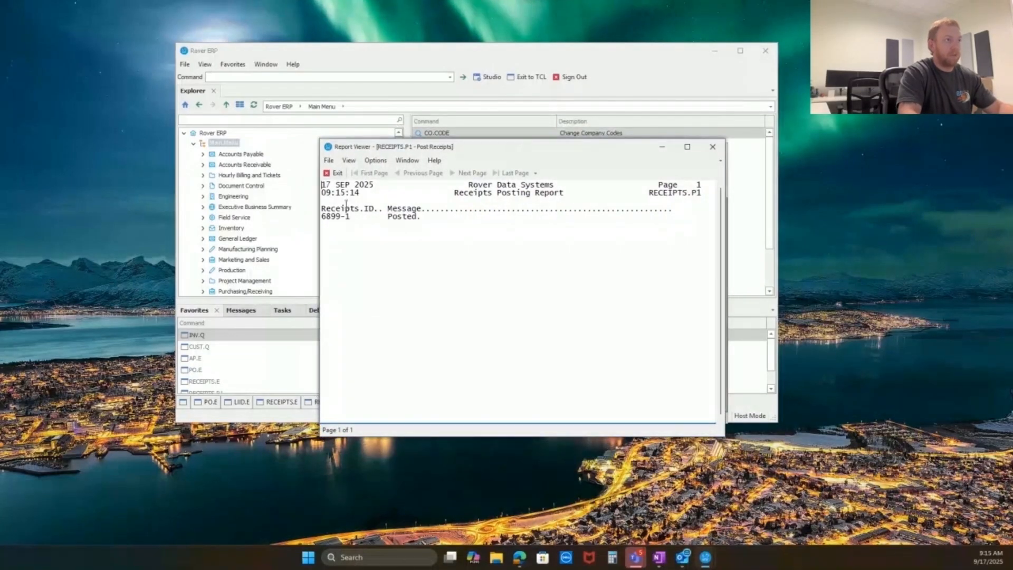
click(713, 147)
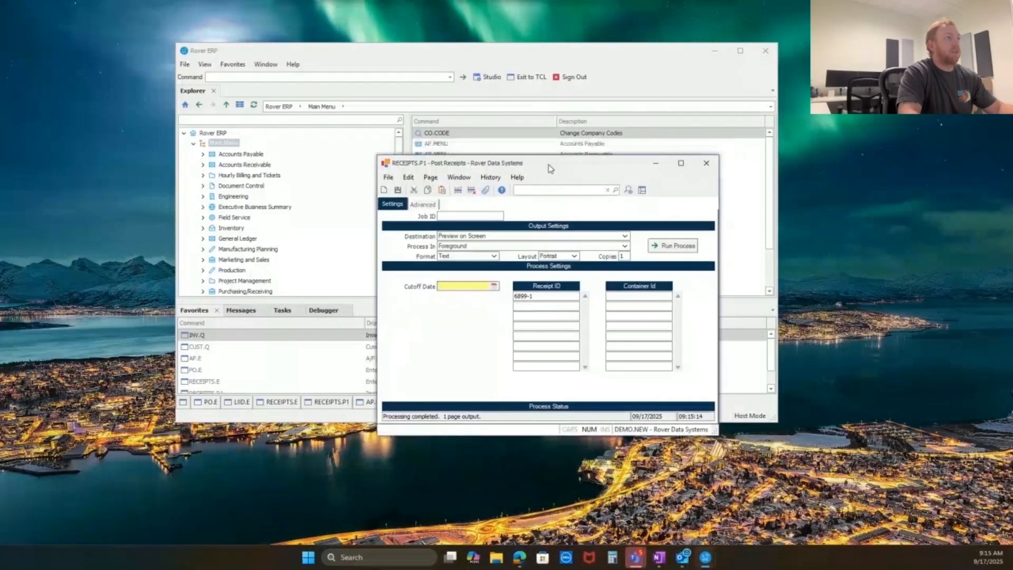
click(714, 150)
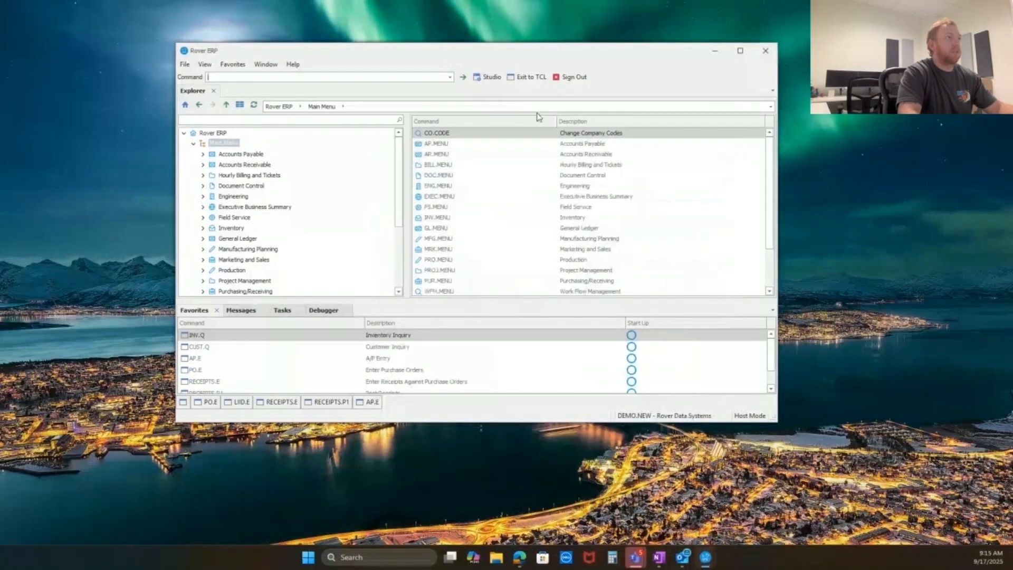
click(558, 17)
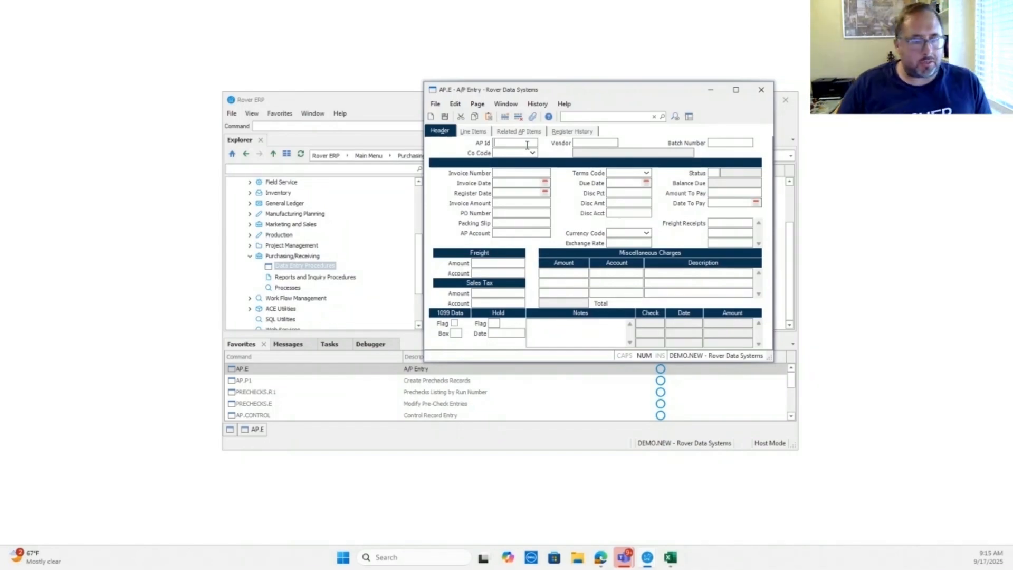
Load AP record 6899-1 in A/P Entry and review its first line item's costs and account distribution.
text(6899-1)
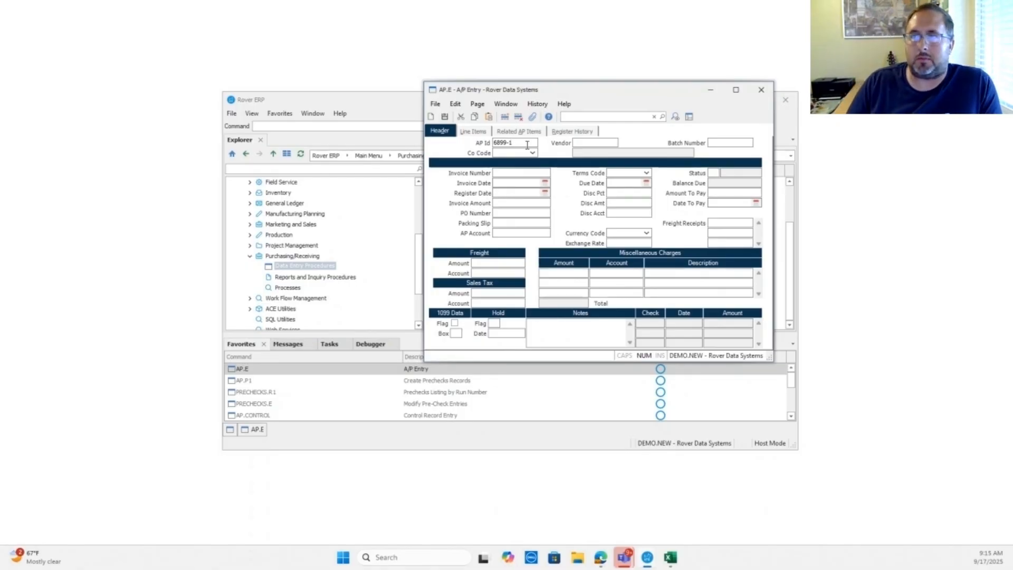
key(Return)
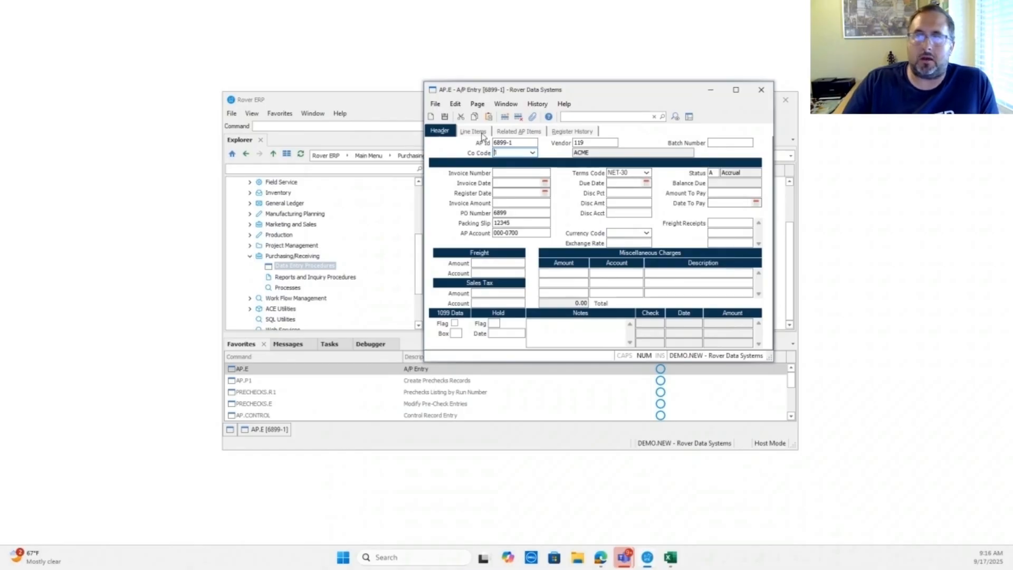
click(482, 133)
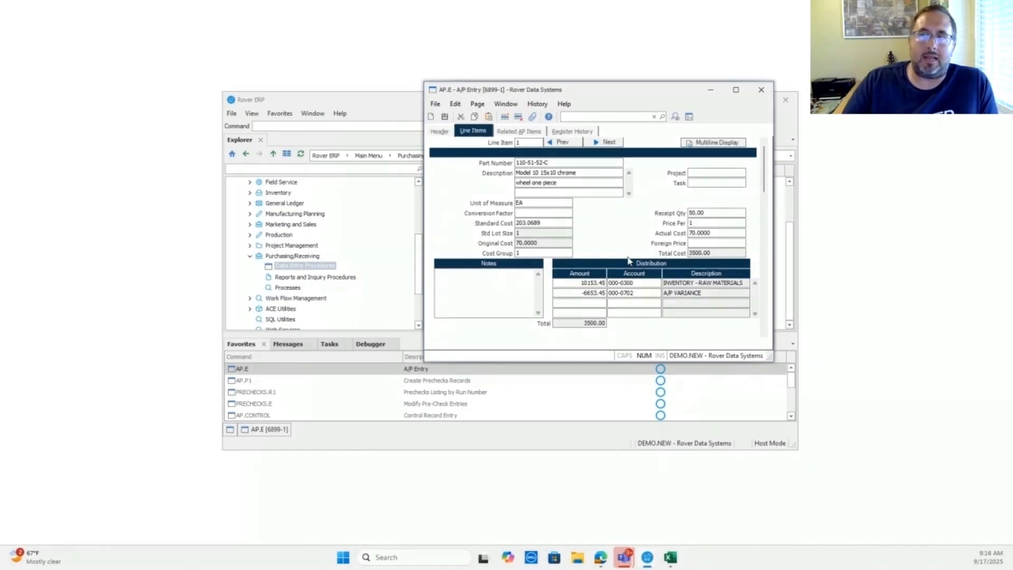
click(447, 133)
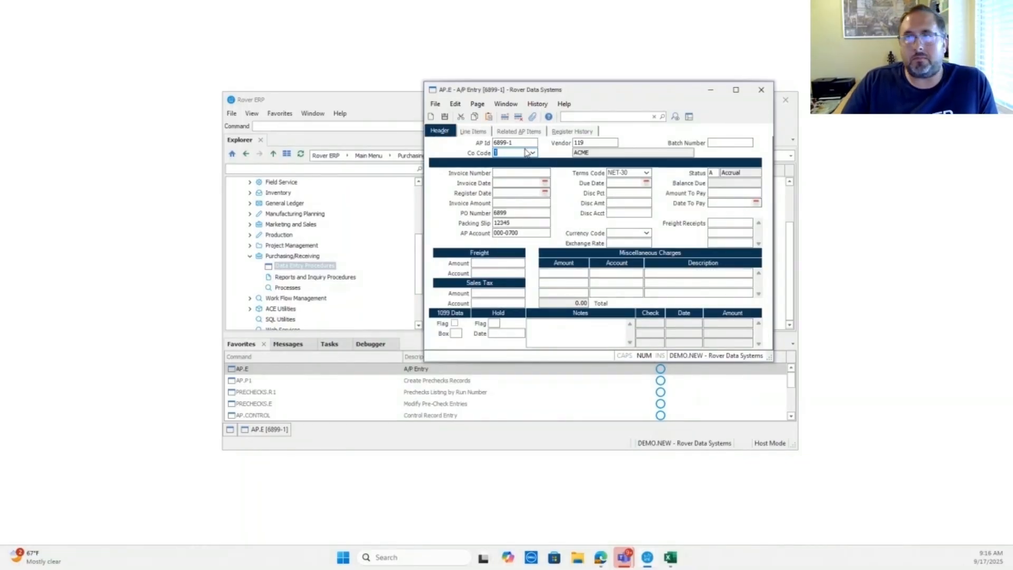
Enter invoice number 1234 in the AP record's header and accept the default invoice and register dates.
click(525, 174)
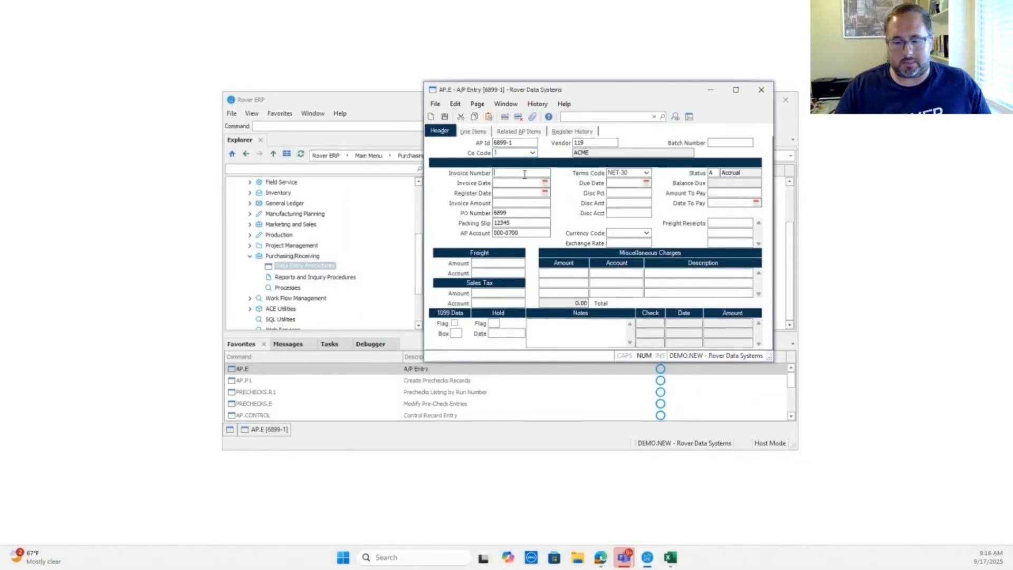
text(1234)
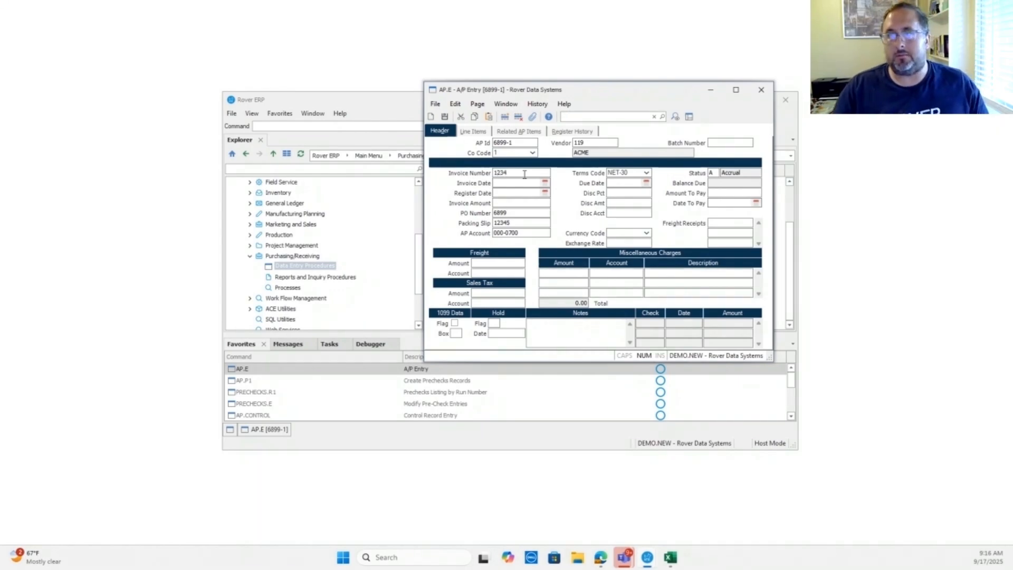
key(Tab)
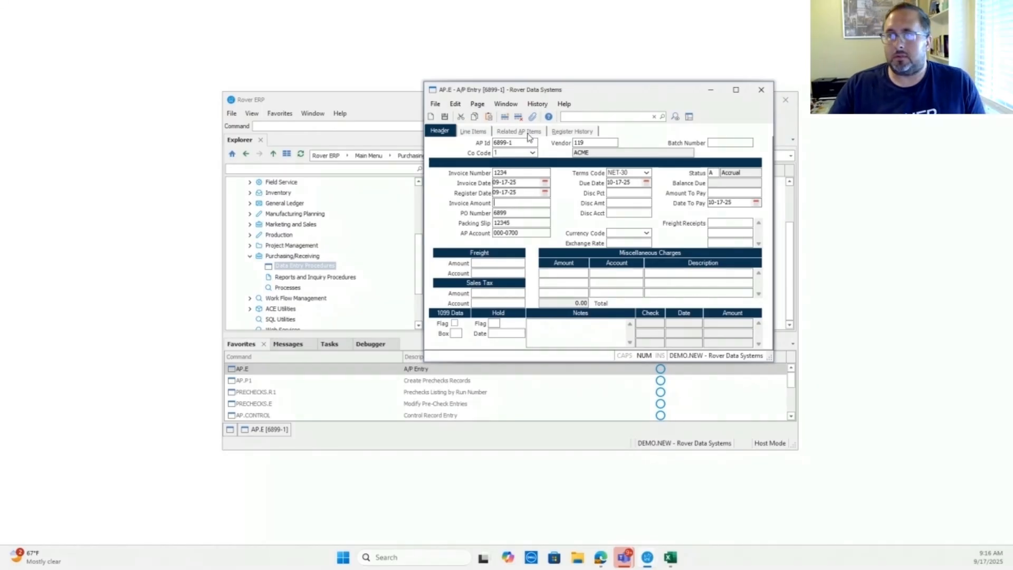
Try viewing the line items without an invoice amount, and set the invoice amount to 750.
click(486, 131)
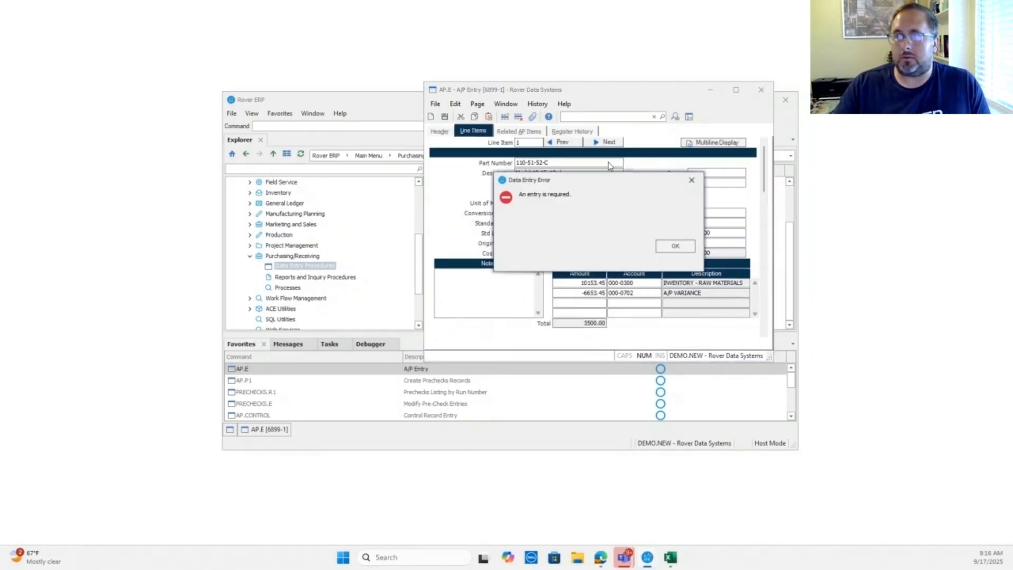
click(692, 180)
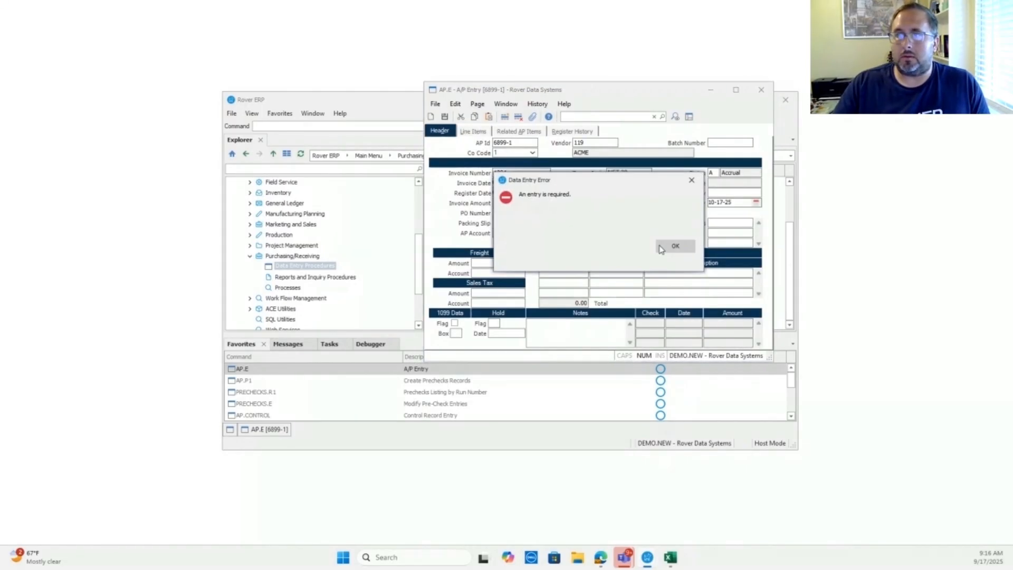
click(674, 246)
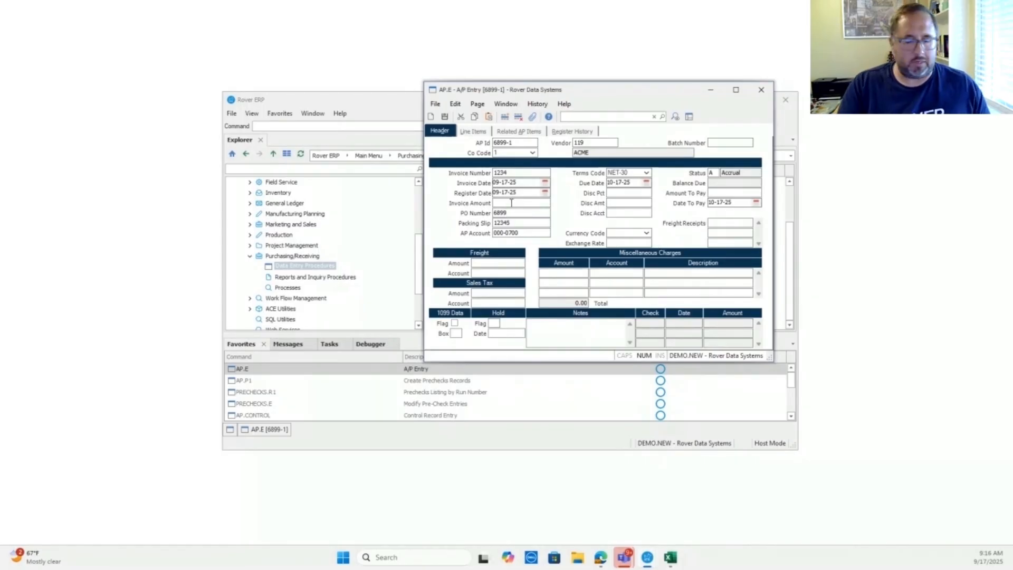
text(750)
key(Tab)
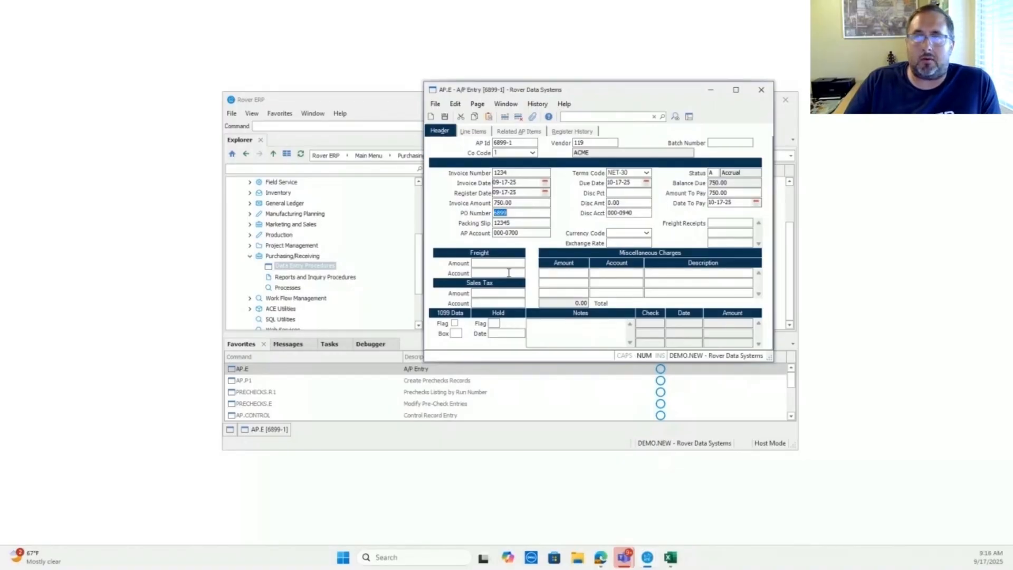
Examine line item 1's standard cost against the A/P variance amount in its account distribution.
click(476, 132)
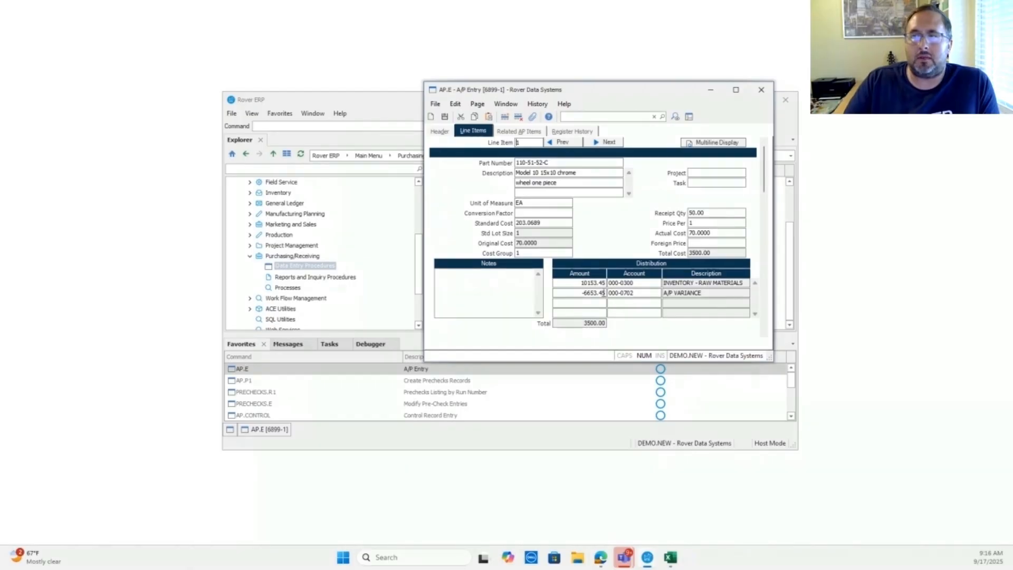
drag(554, 222, 517, 225)
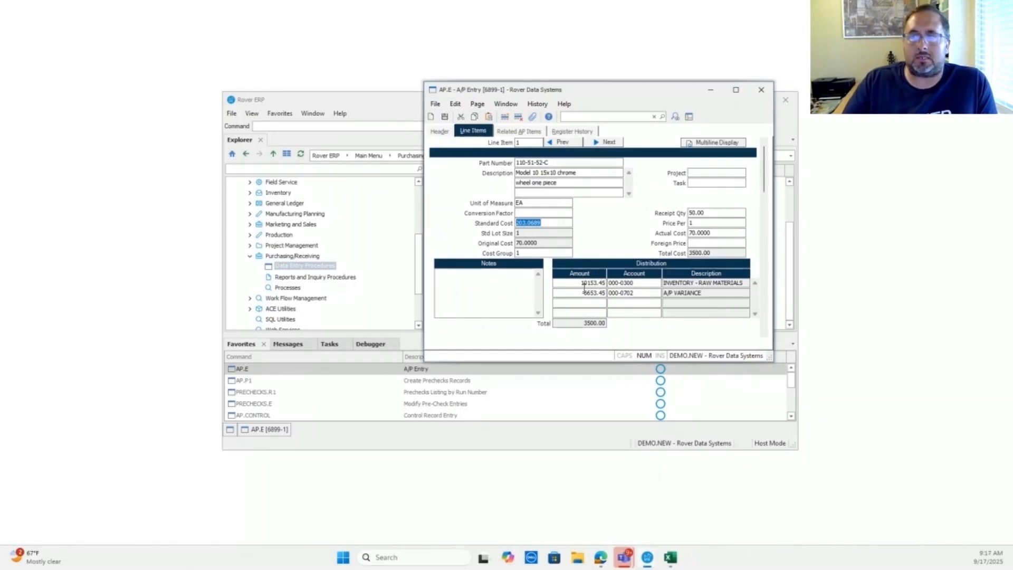
drag(581, 293, 607, 293)
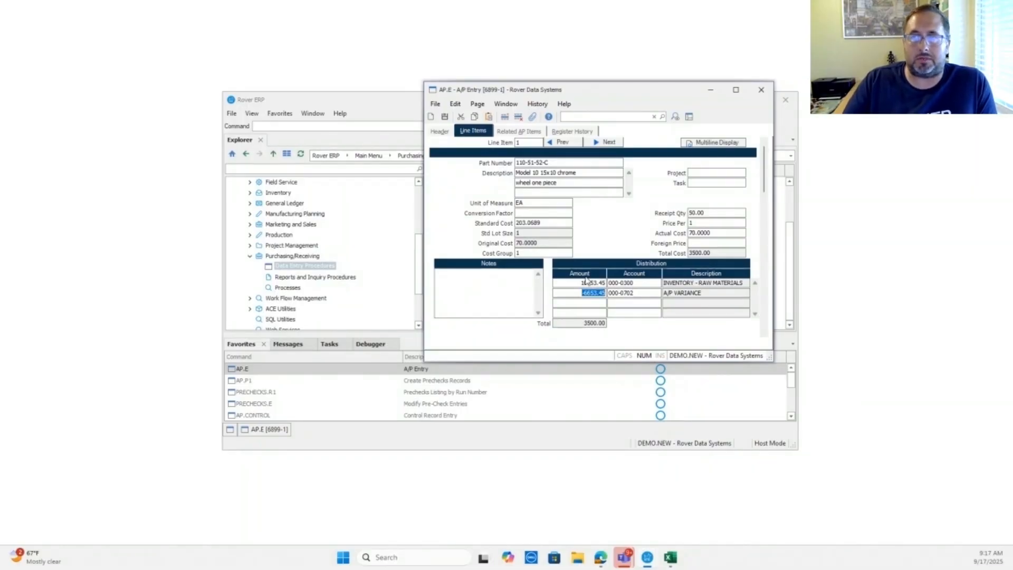
drag(556, 223, 519, 223)
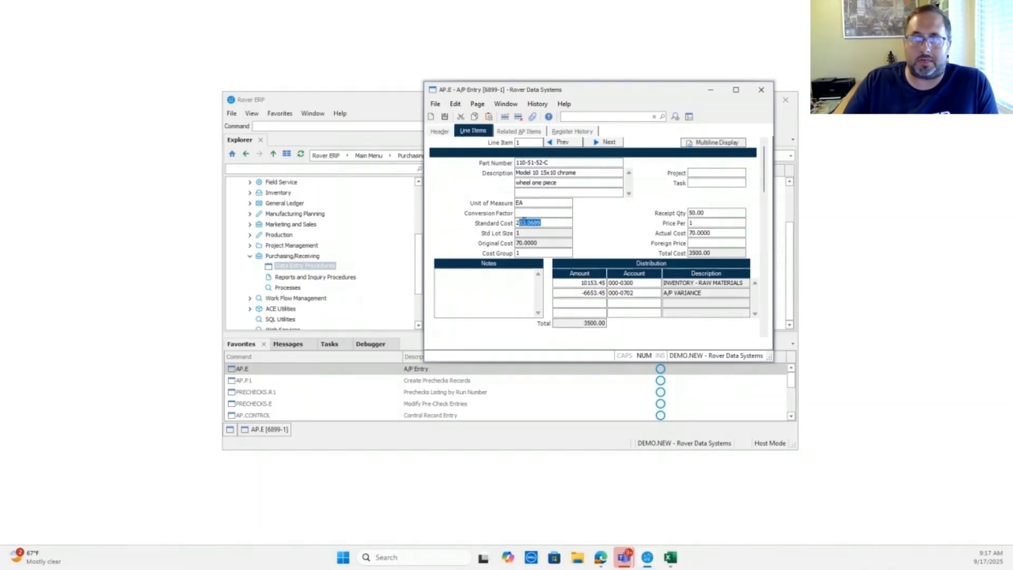
Try to save the AP record from its header, and set the invoice amount to 10250.
click(440, 131)
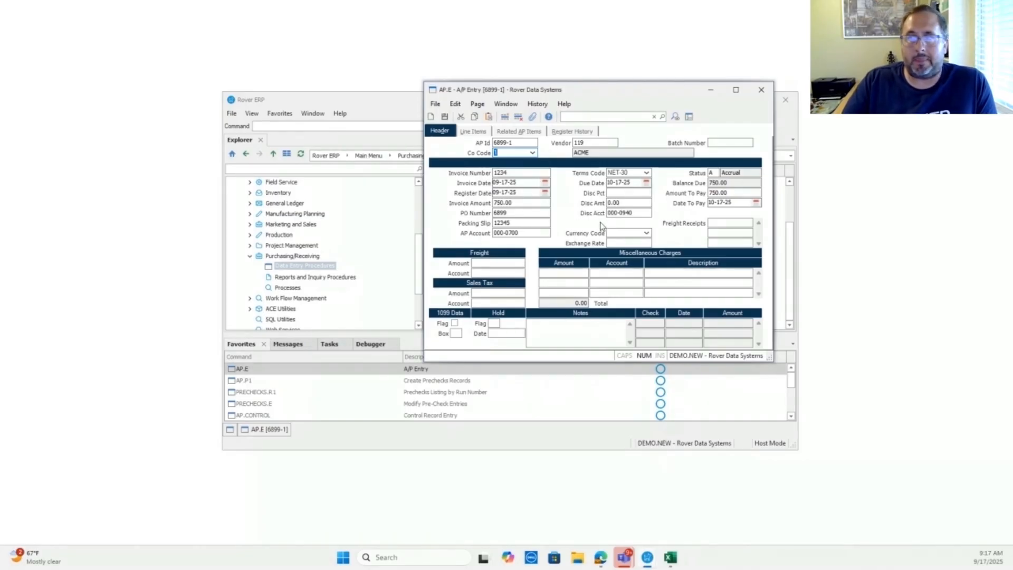
click(446, 117)
click(675, 247)
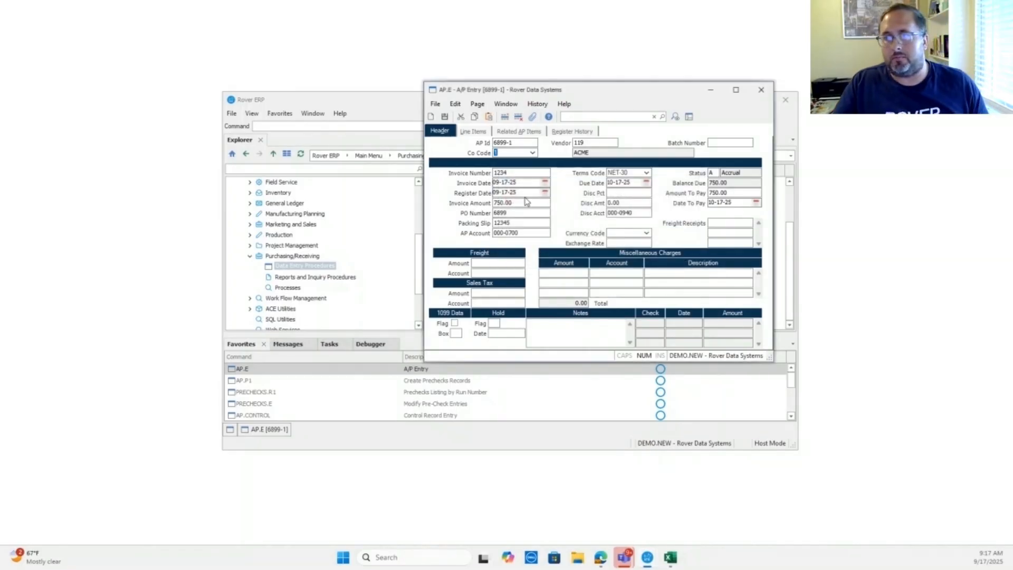
drag(526, 202, 478, 205)
text(10250)
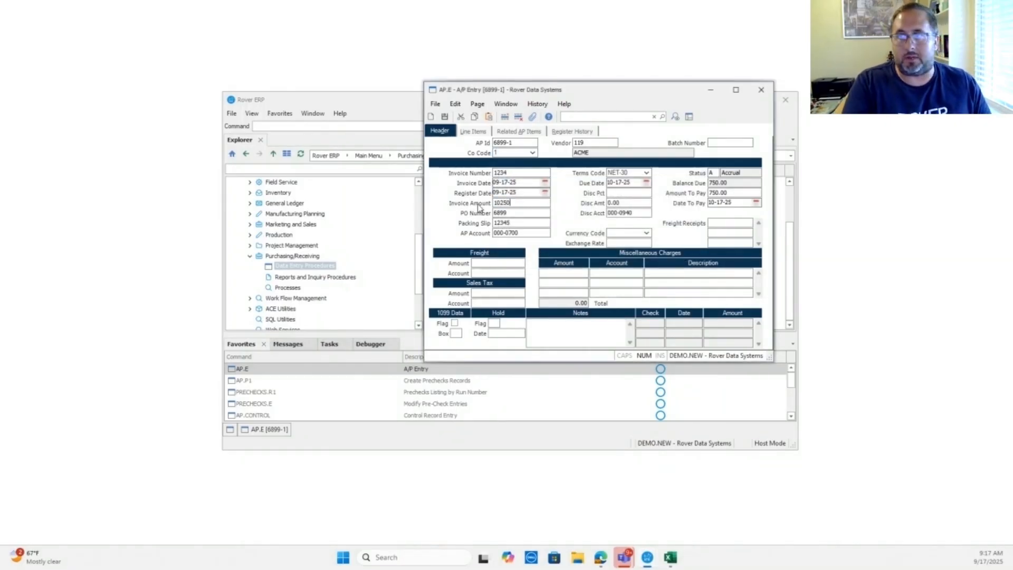
Commit the invoice amount and save the AP record for vendor ACME.
key(Tab)
click(445, 116)
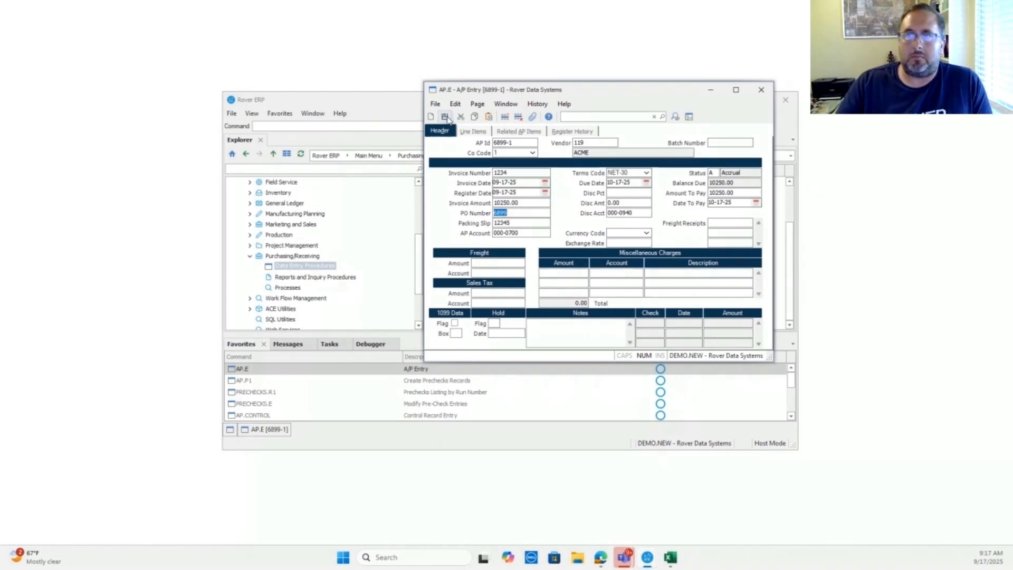
click(673, 248)
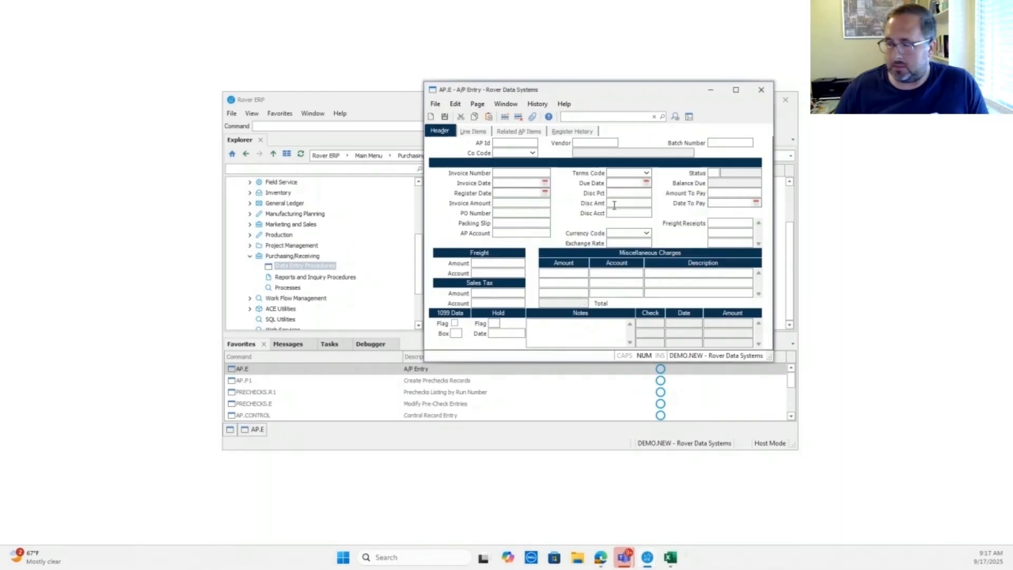
click(410, 128)
text(ap)
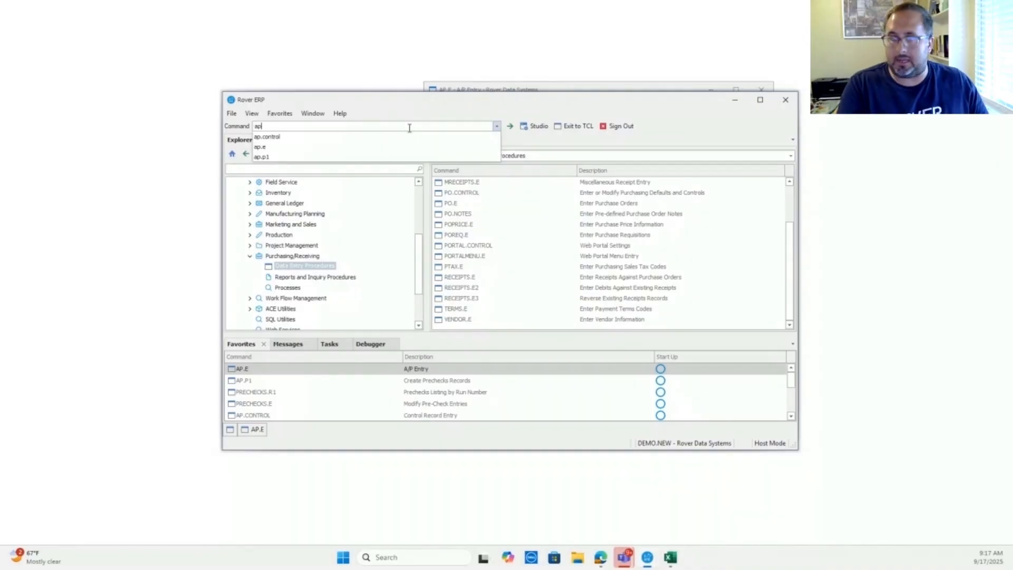
text(/p1)
key(BackSpace)
key(BackSpace)
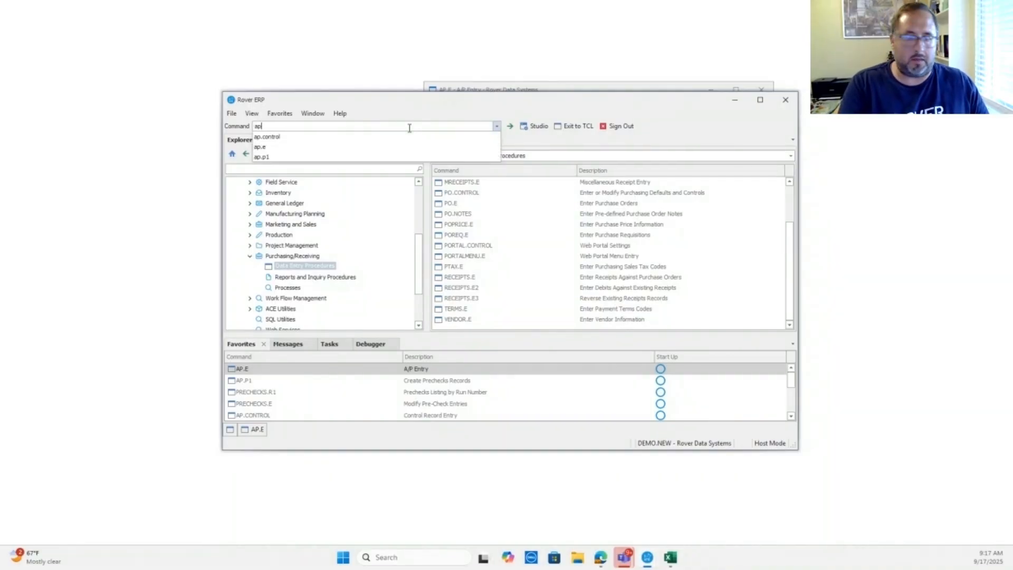
text(o)
key(BackSpace)
key(BackSpace)
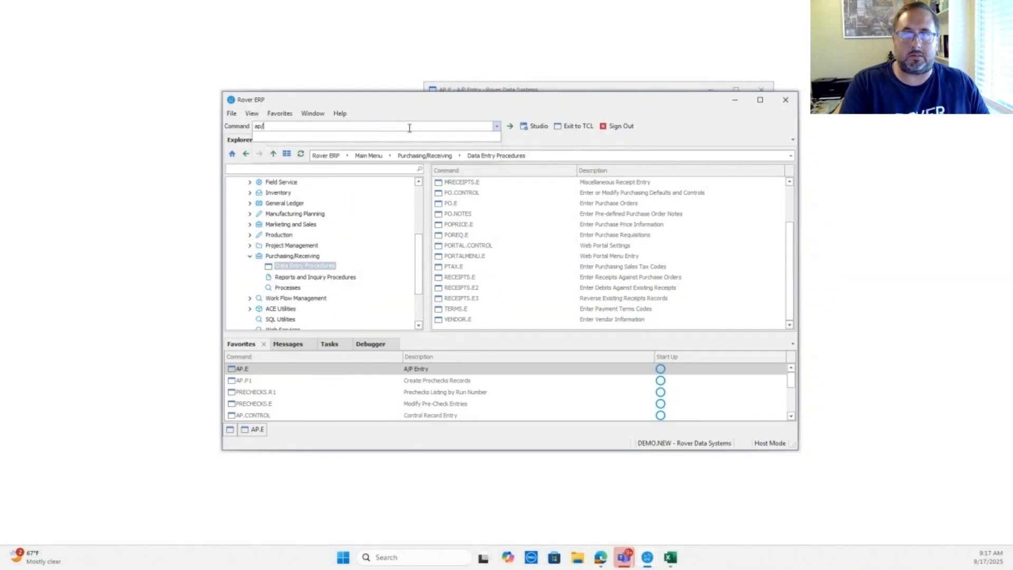
Open Create Prechecks Records (AP.P1), and set company code 1 and check date 09-17-25.
double_click(289, 381)
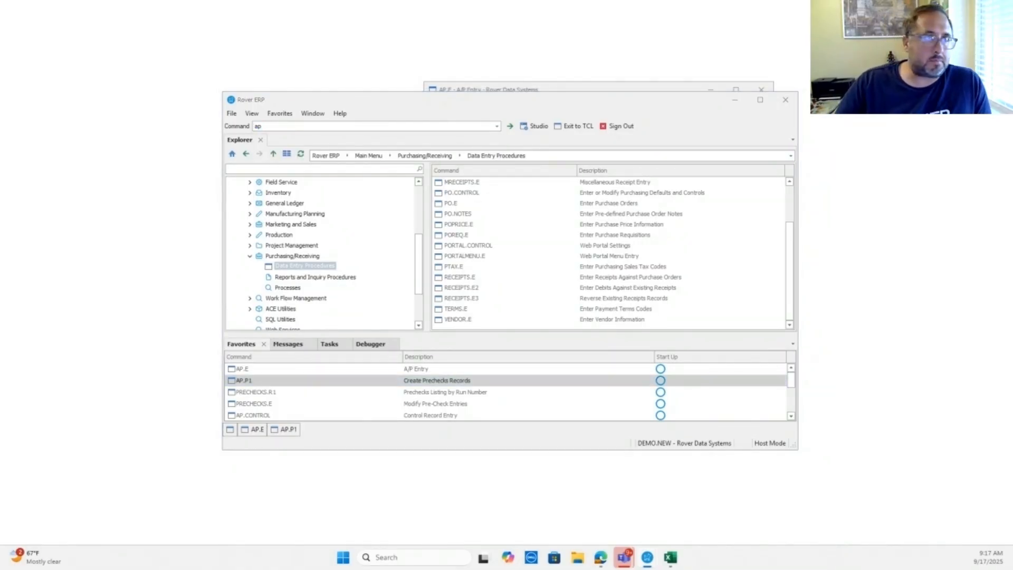
drag(373, 158, 538, 132)
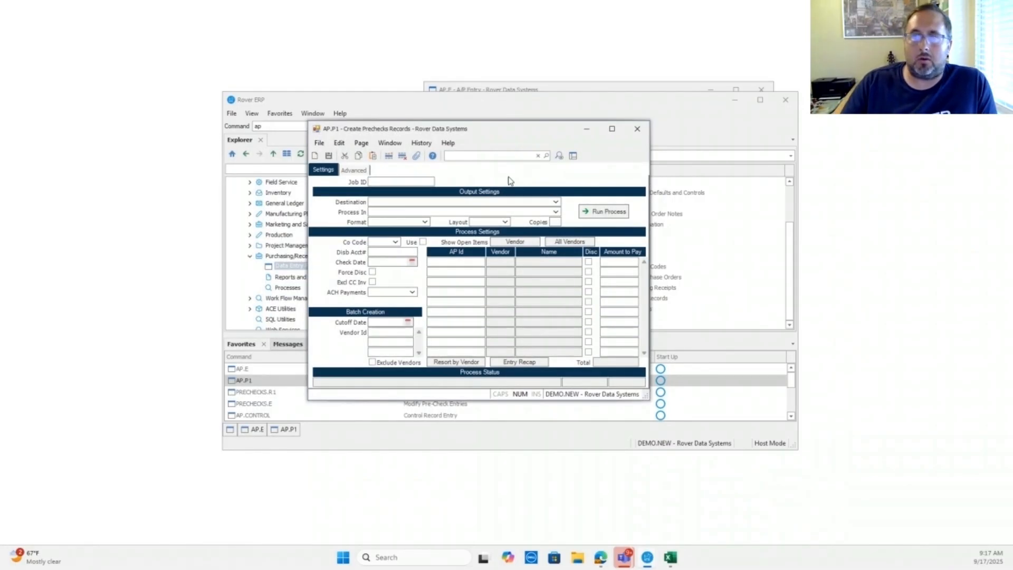
click(395, 244)
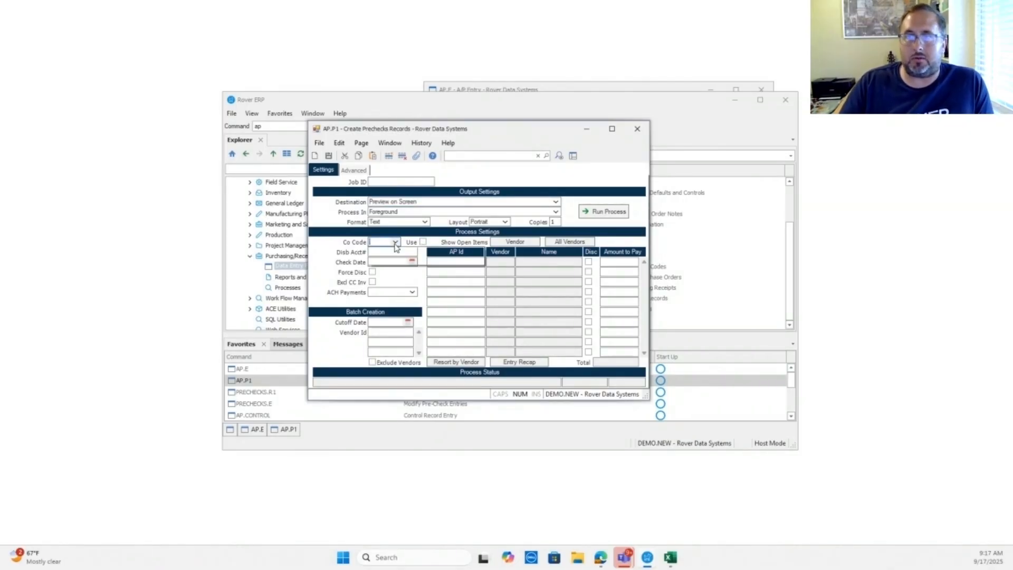
click(393, 251)
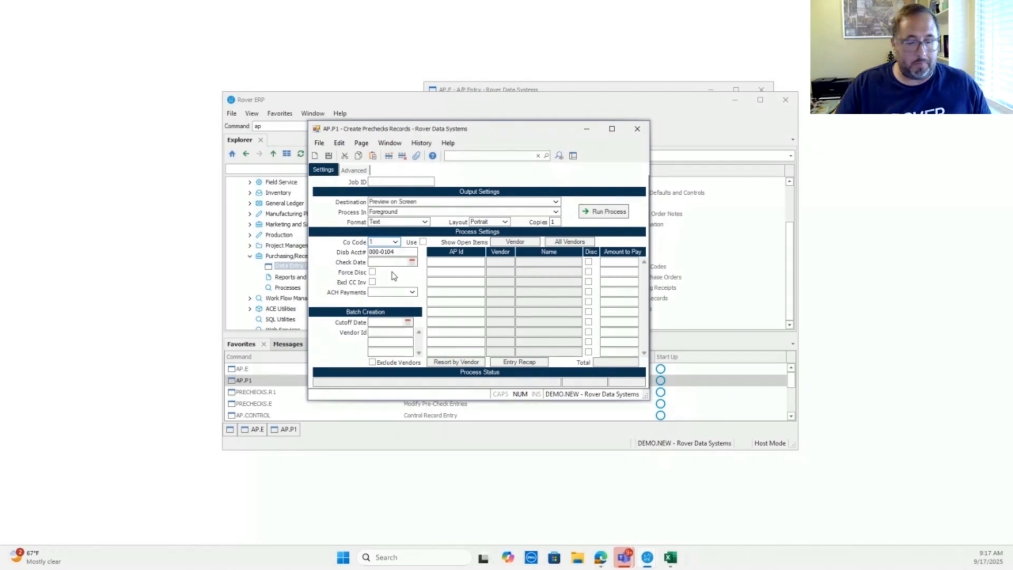
text(d)
key(Tab)
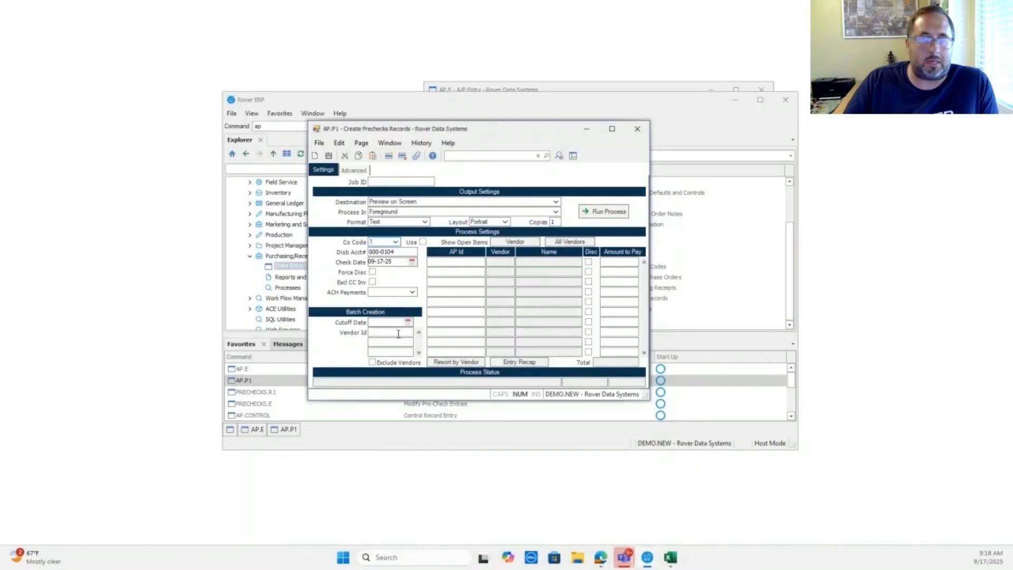
Look up open items for all vendors and add ACME's AP records 6899-1 and 6895-1 to the precheck batch.
right_click(471, 260)
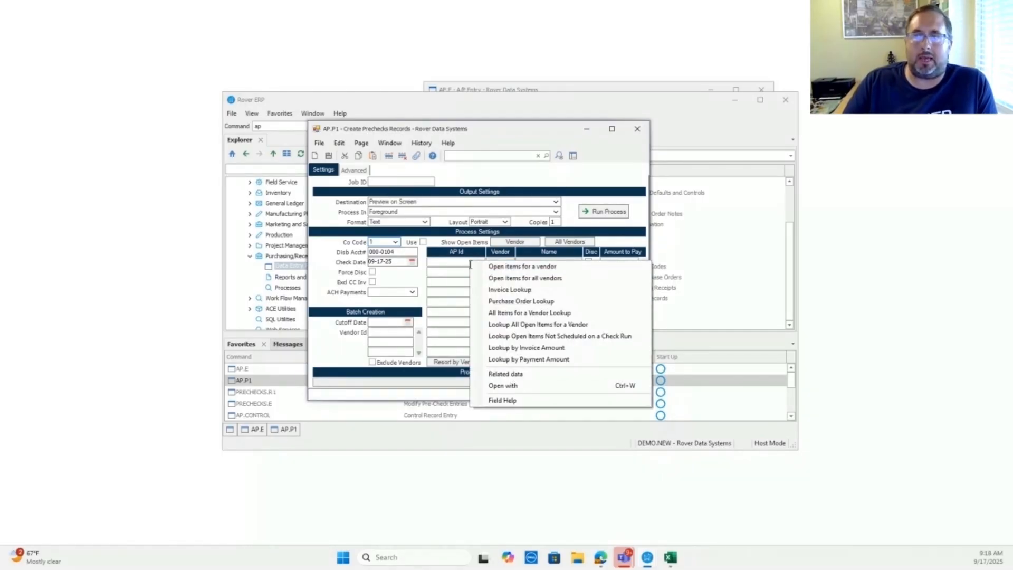
click(559, 280)
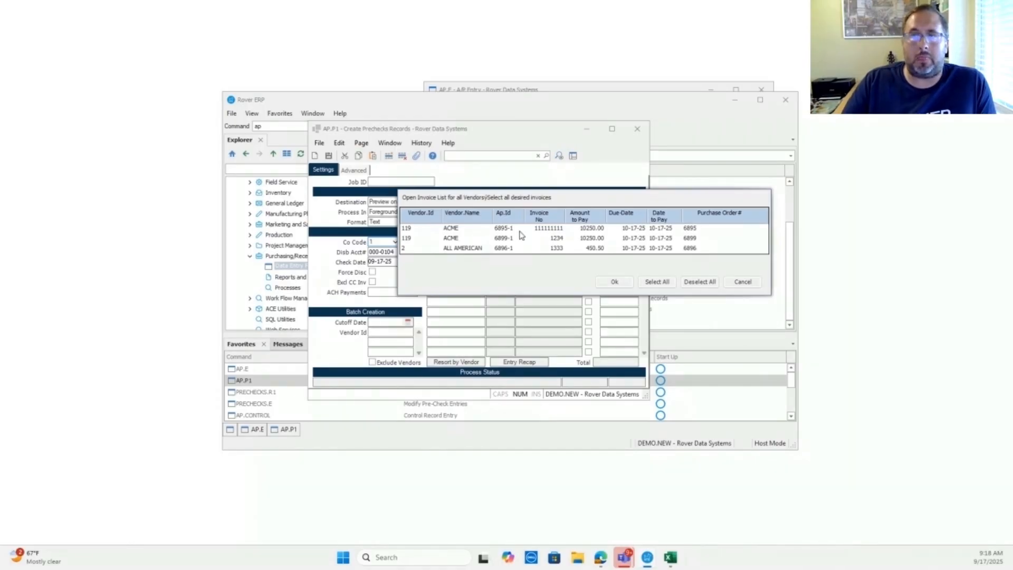
click(487, 240)
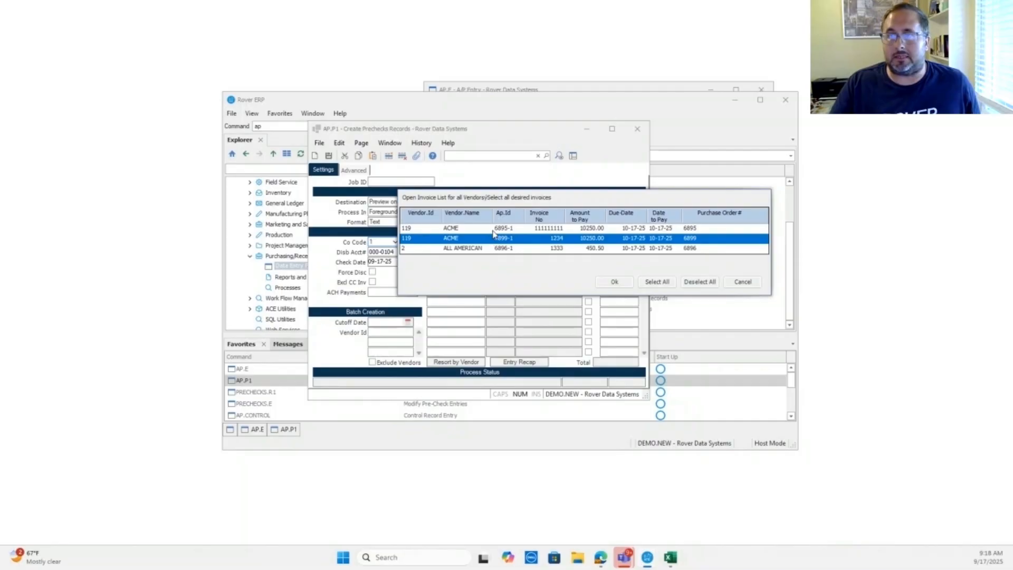
ctrl+click(493, 230)
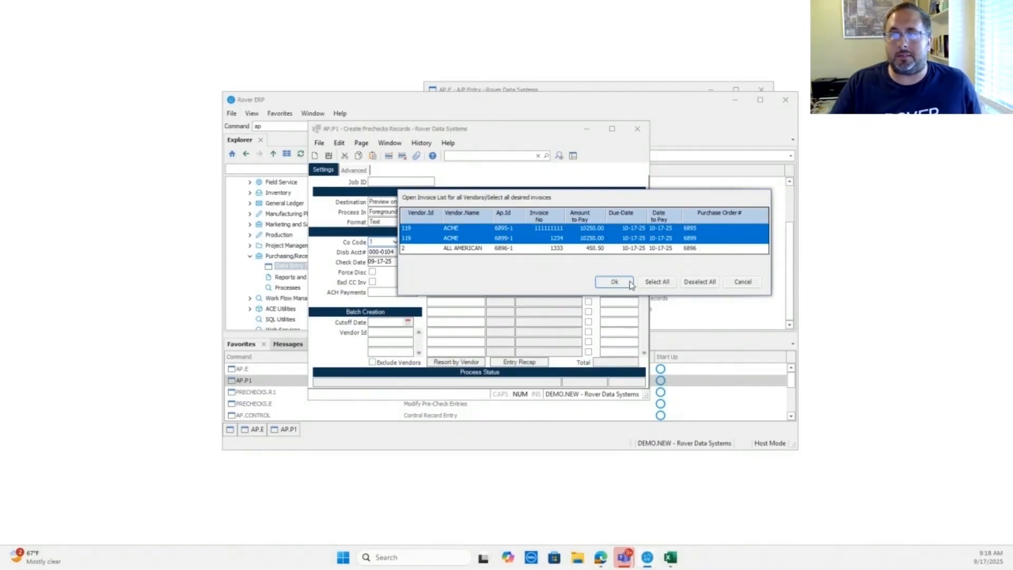
click(613, 282)
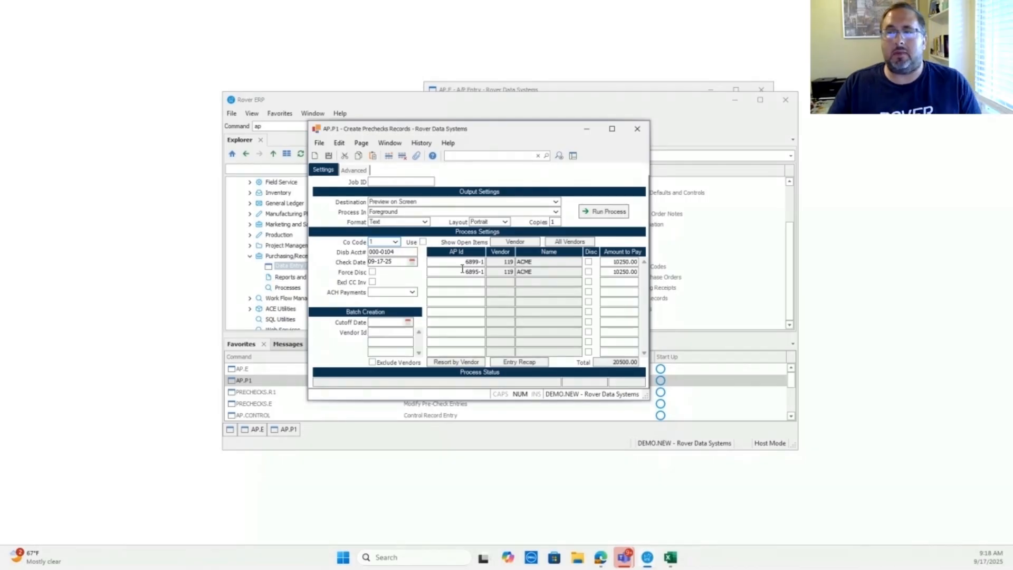
Review the entry recap of amounts to pay per vendor, and run the precheck creation process.
click(601, 215)
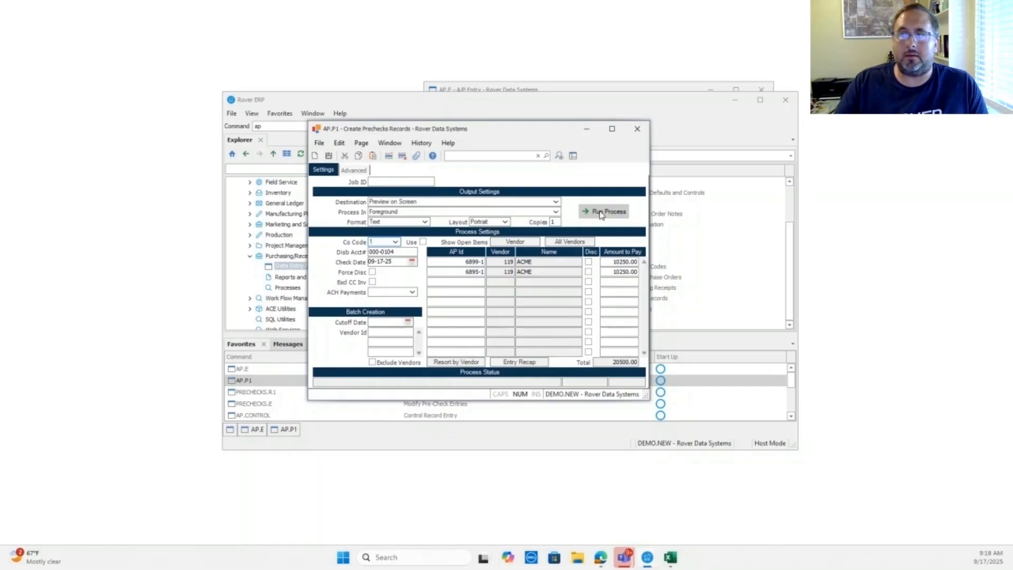
click(519, 362)
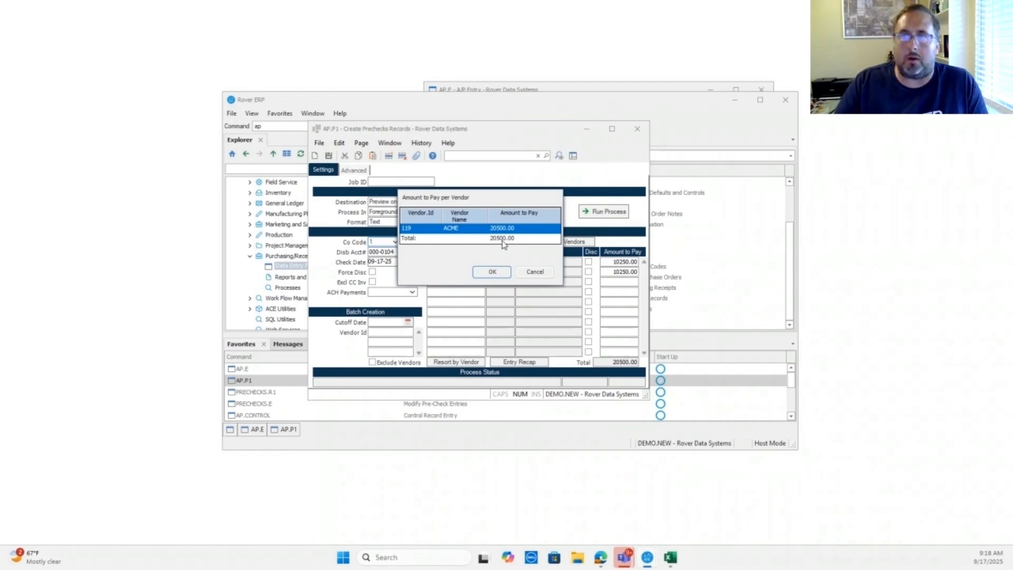
click(493, 272)
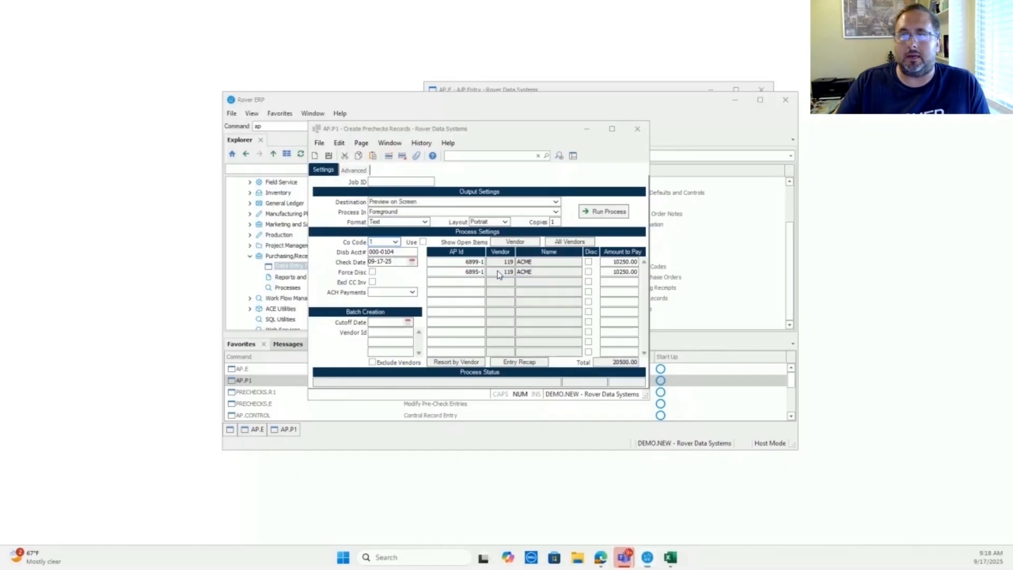
click(603, 213)
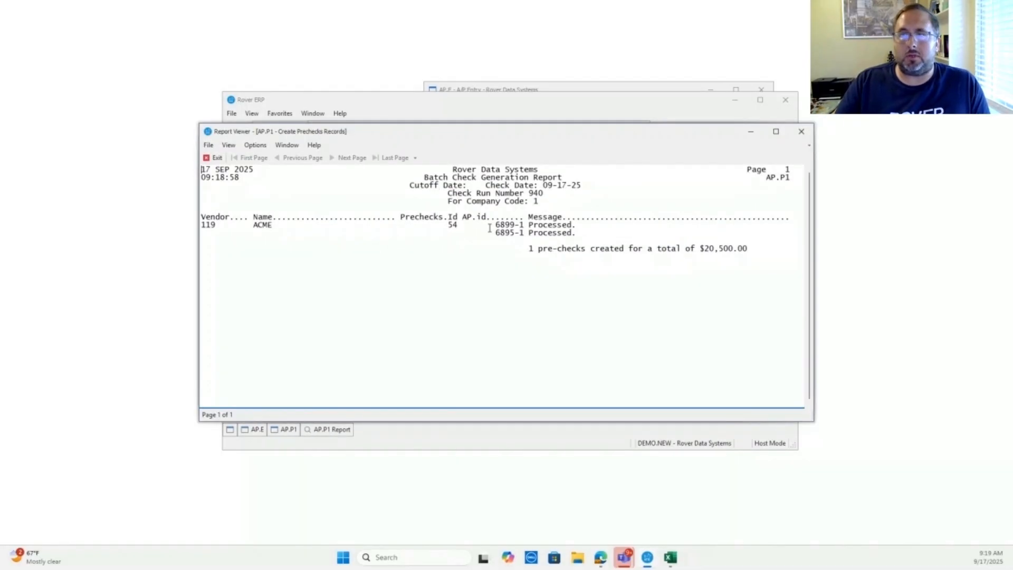
Examine ACME's precheck ID in the Batch Check Generation Report.
drag(424, 225, 497, 225)
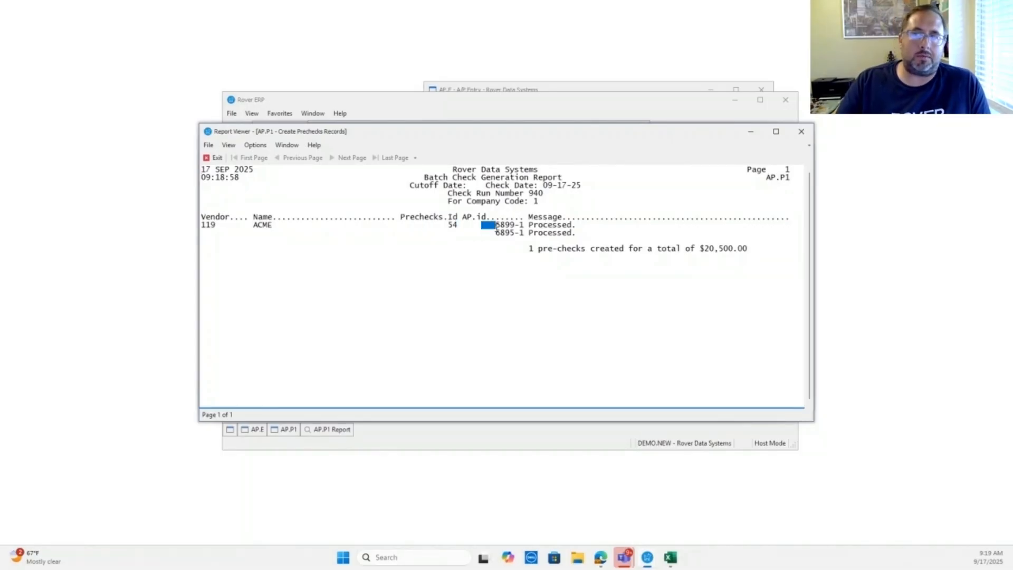
click(460, 225)
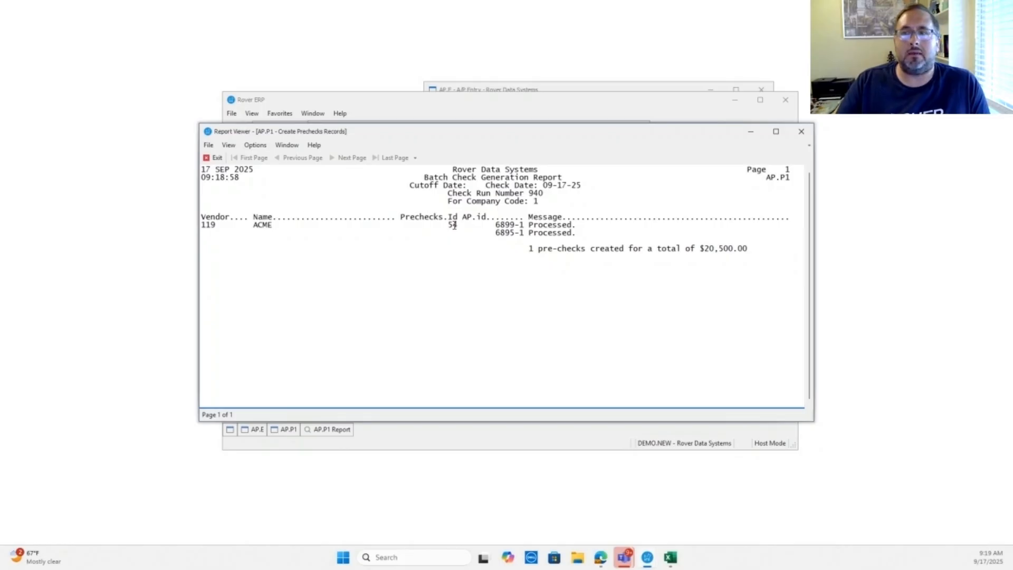
drag(446, 226, 463, 226)
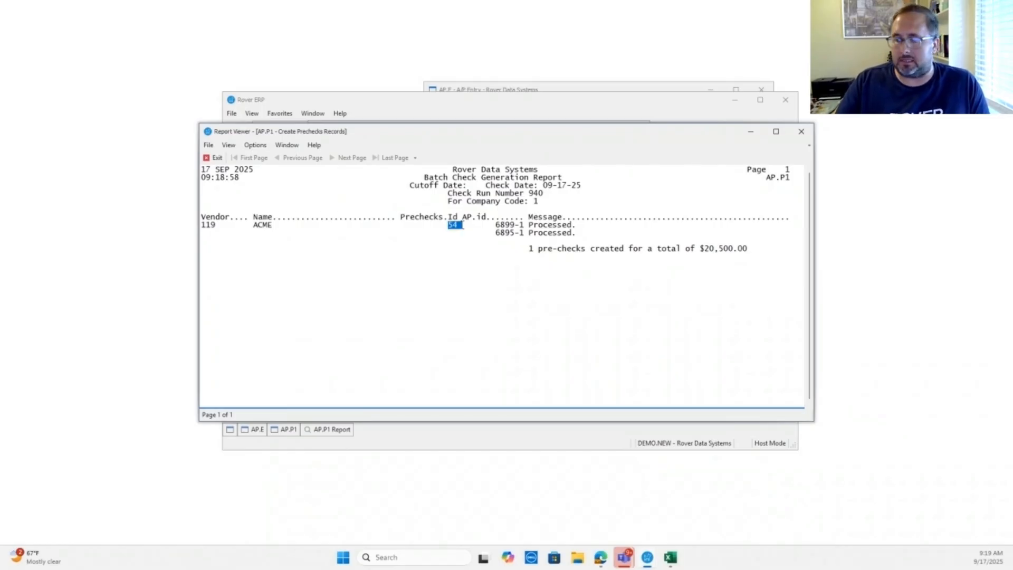
Run the A/P Prechecks Listing by Run# (PRECHECKS.R1) for all runs and preview it on screen.
click(457, 109)
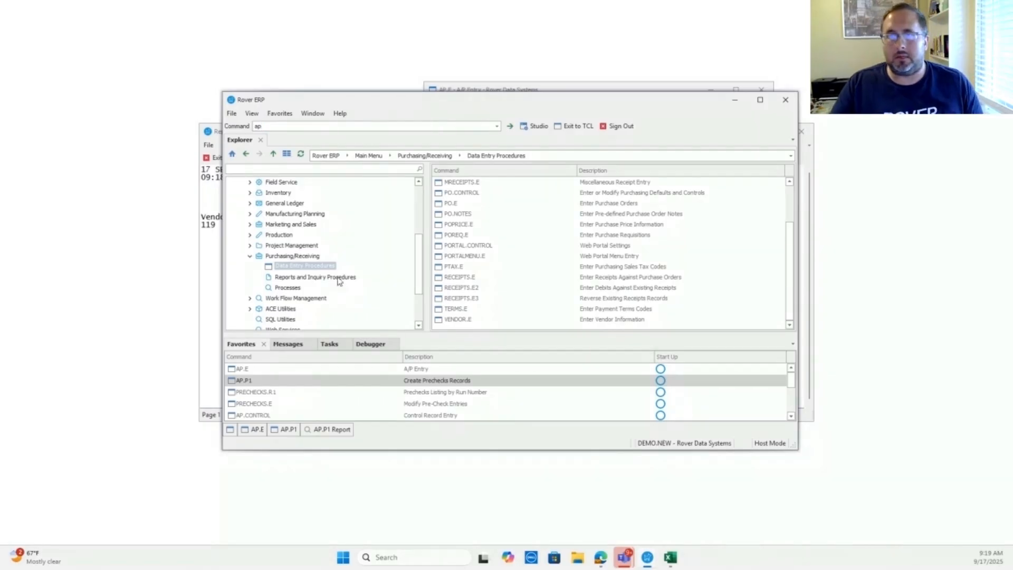
click(270, 395)
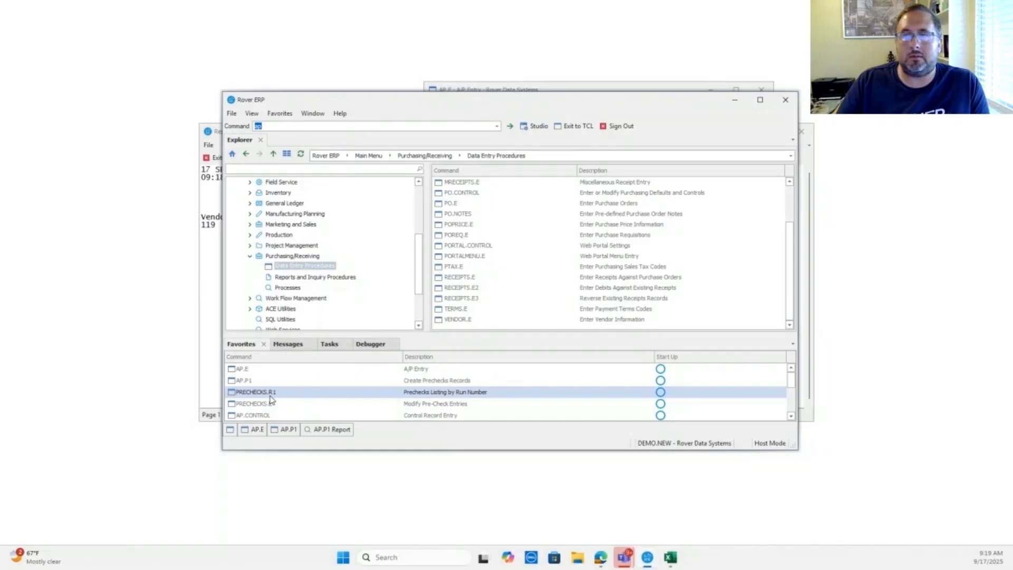
double_click(270, 394)
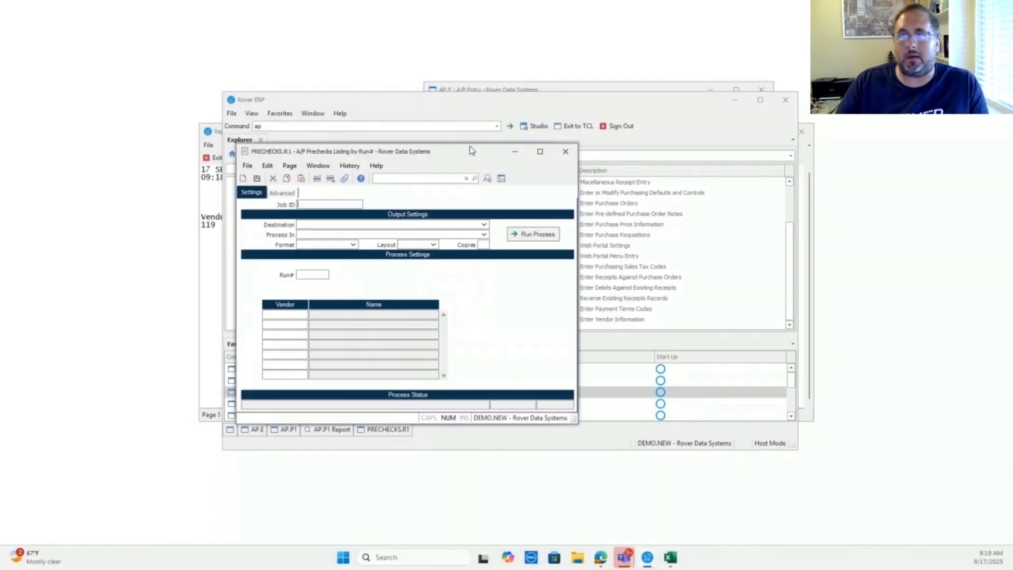
drag(471, 149, 564, 151)
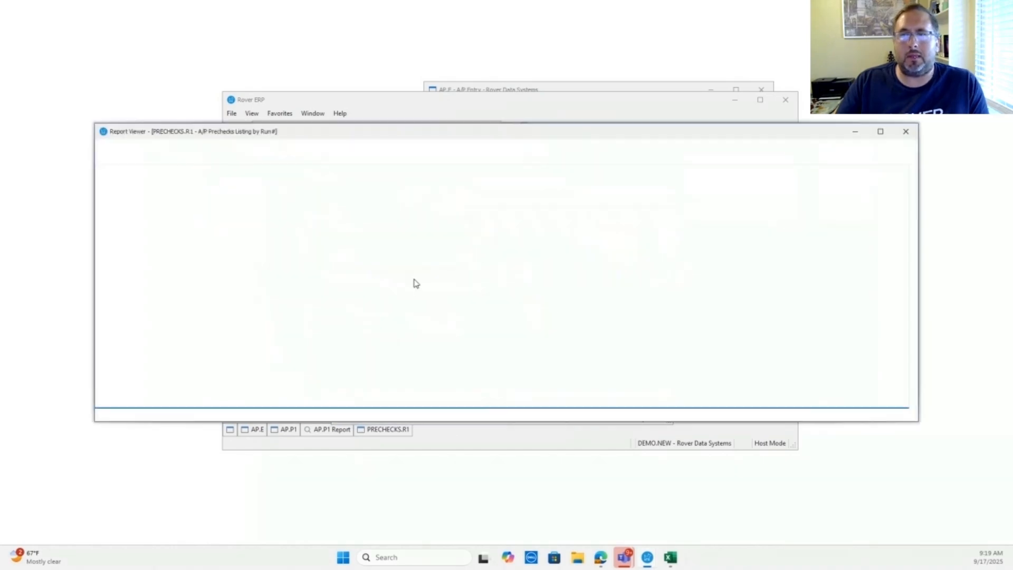
drag(424, 149, 463, 325)
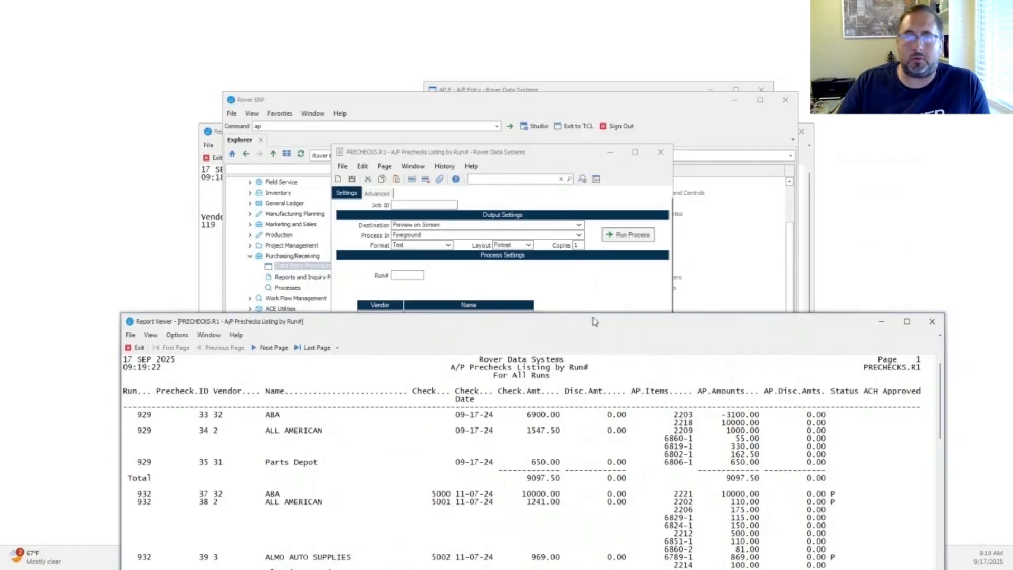
drag(594, 321, 579, 158)
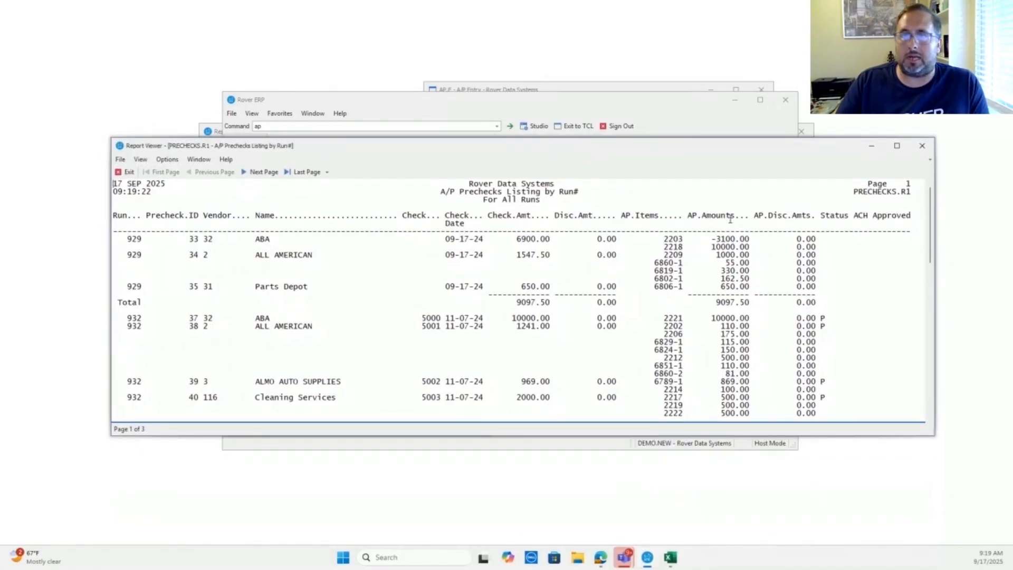
Compare the check numbers of run 939 with ACME's entry in run 940 on the listing's last page.
drag(930, 242, 932, 369)
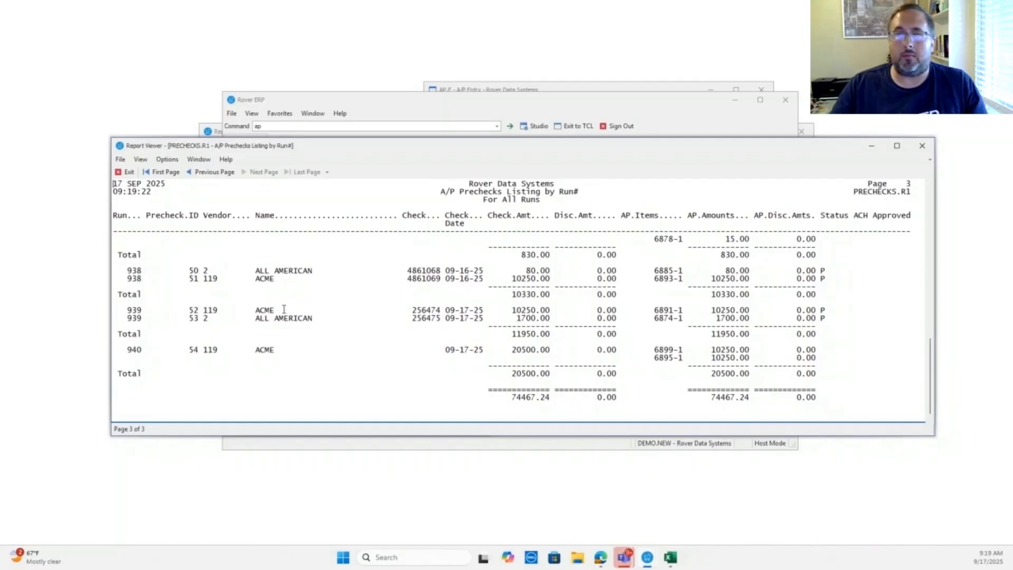
drag(408, 307, 438, 318)
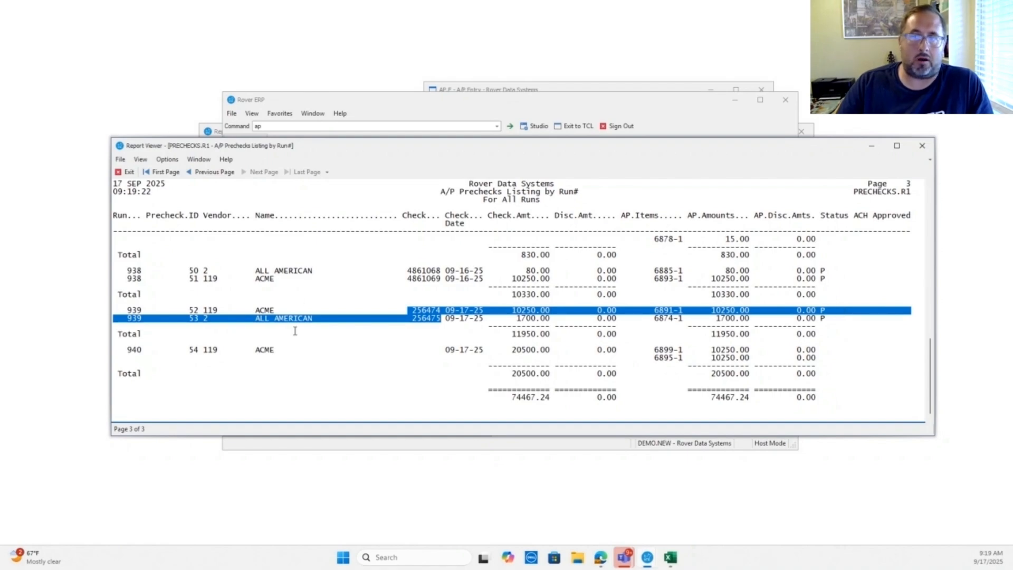
click(322, 326)
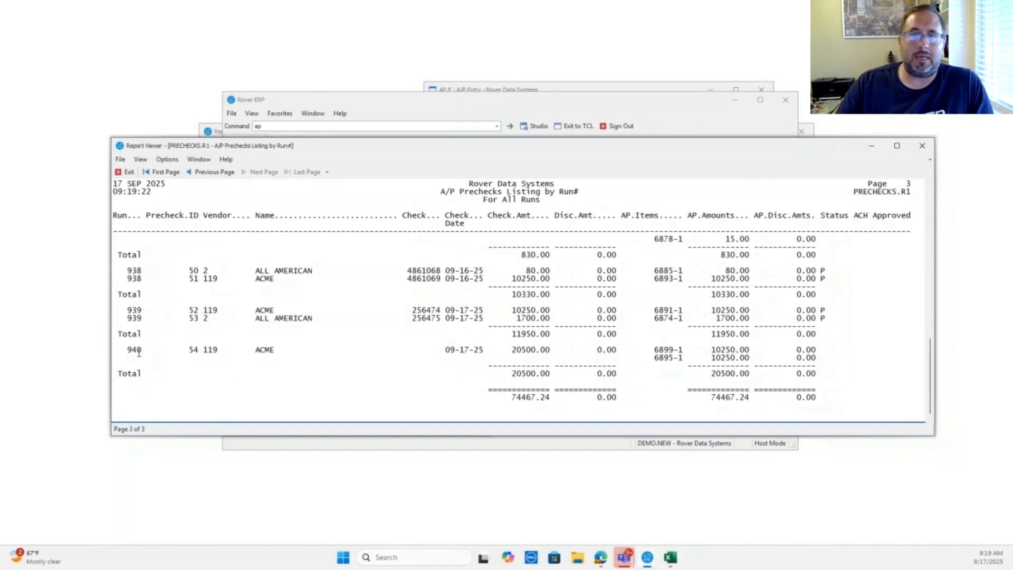
drag(132, 351, 813, 350)
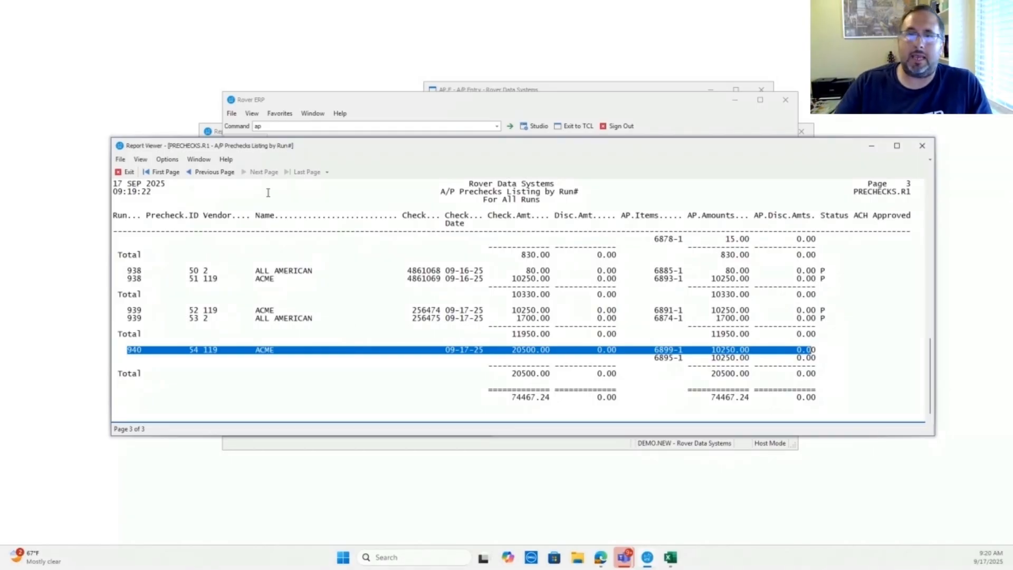
Open Modify Pre-Check Entries (PRECHECKS.E) and load pre-check ID 54.
click(453, 110)
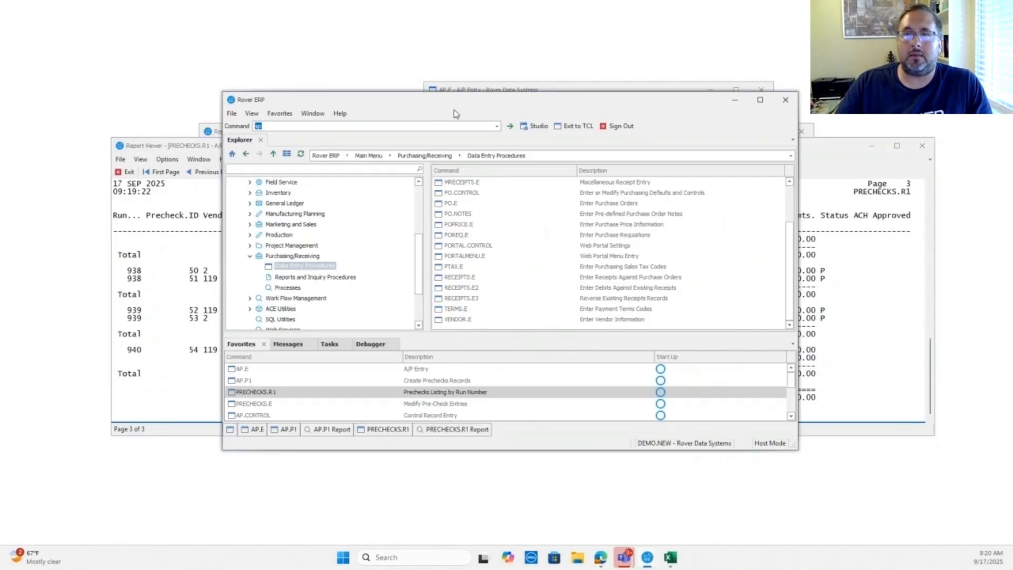
double_click(273, 405)
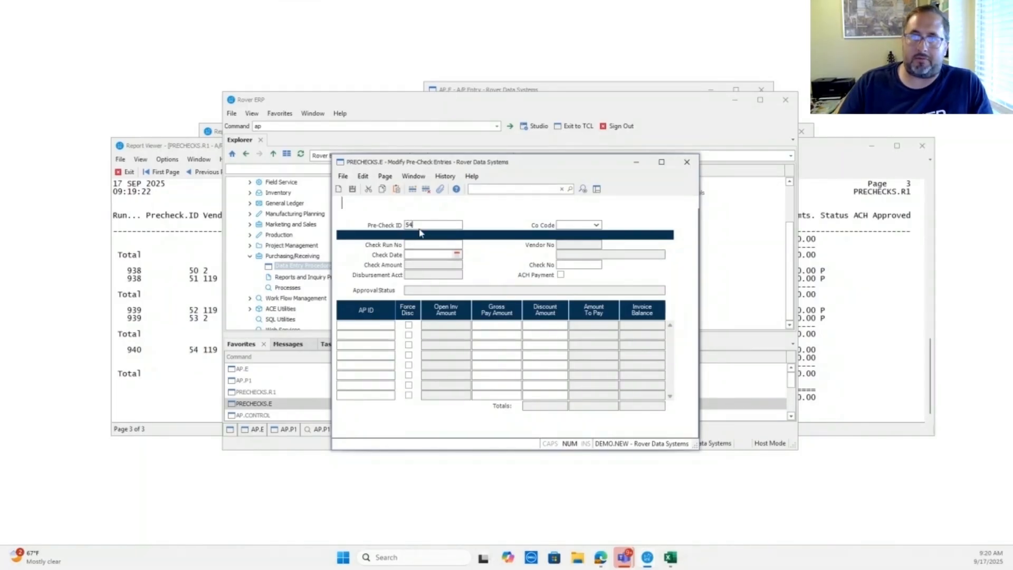
key(Return)
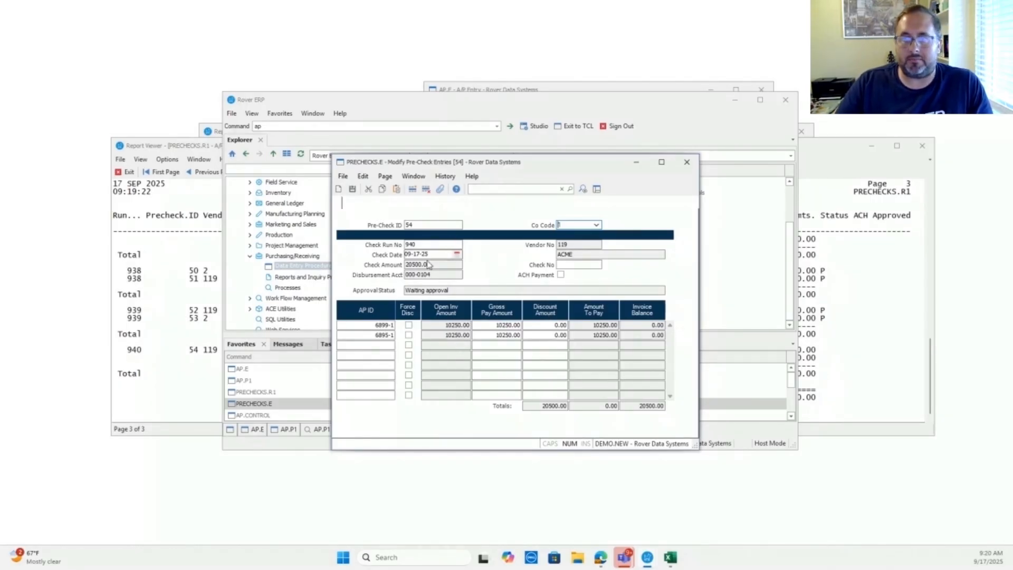
Open the AP1 control record (AP.CONTROL) and check whether check approval is required in its payment settings.
click(314, 378)
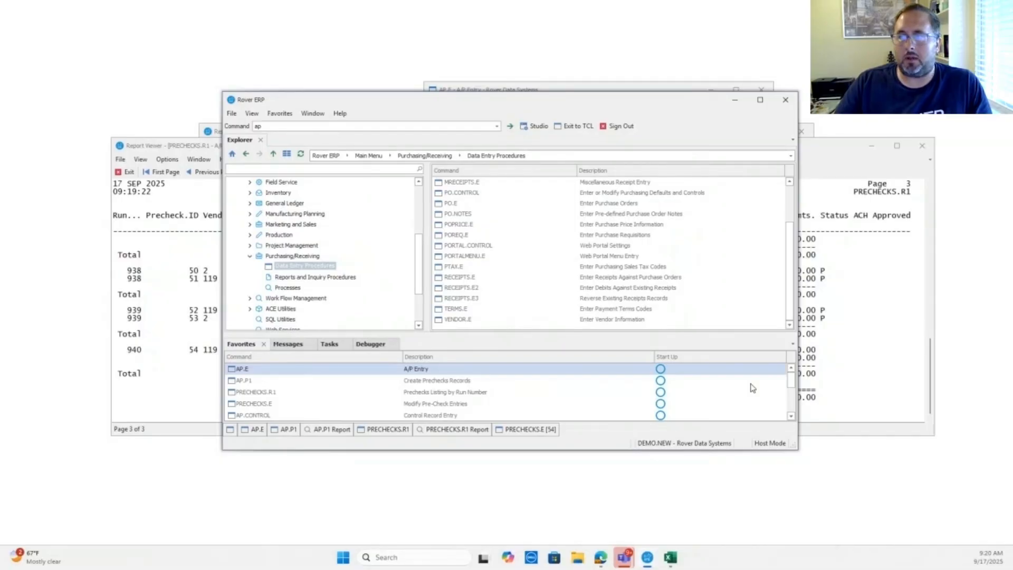
click(791, 416)
click(791, 417)
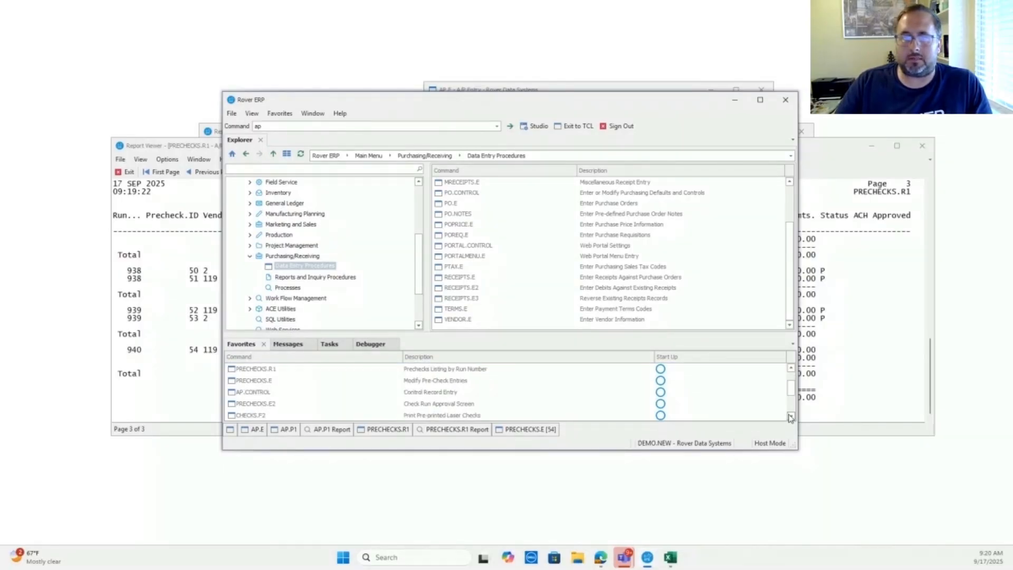
double_click(277, 395)
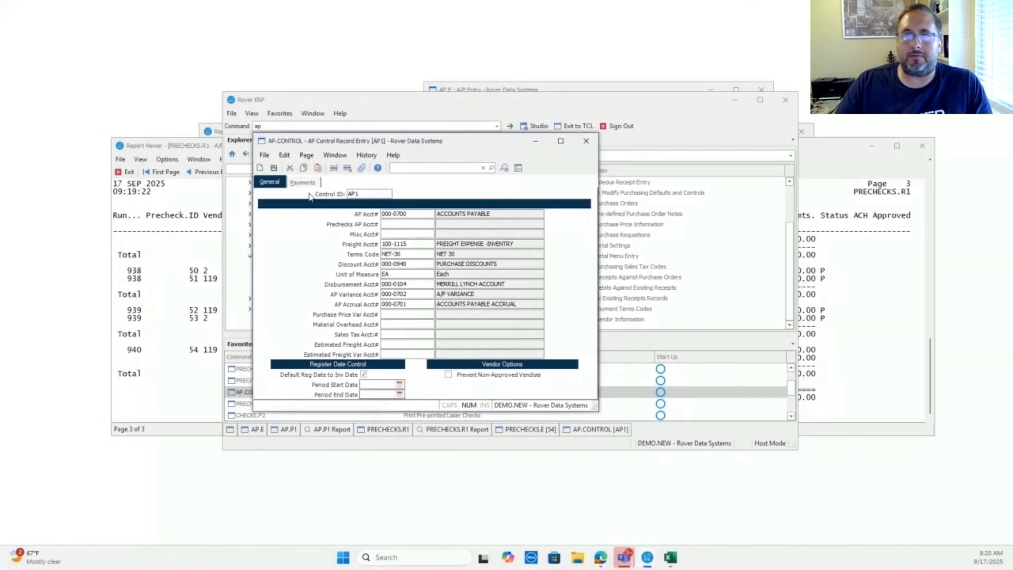
click(304, 183)
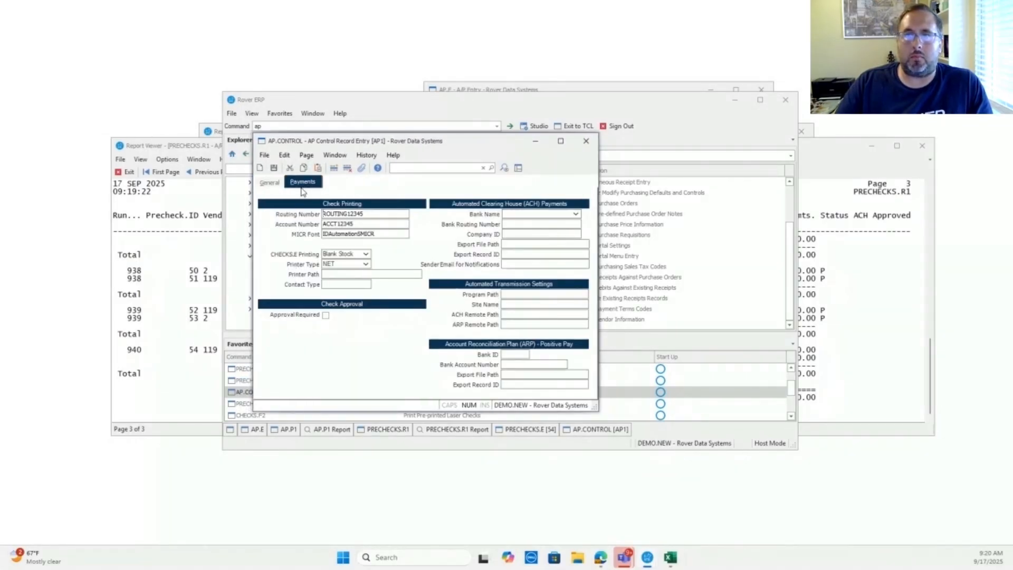
drag(446, 141, 518, 143)
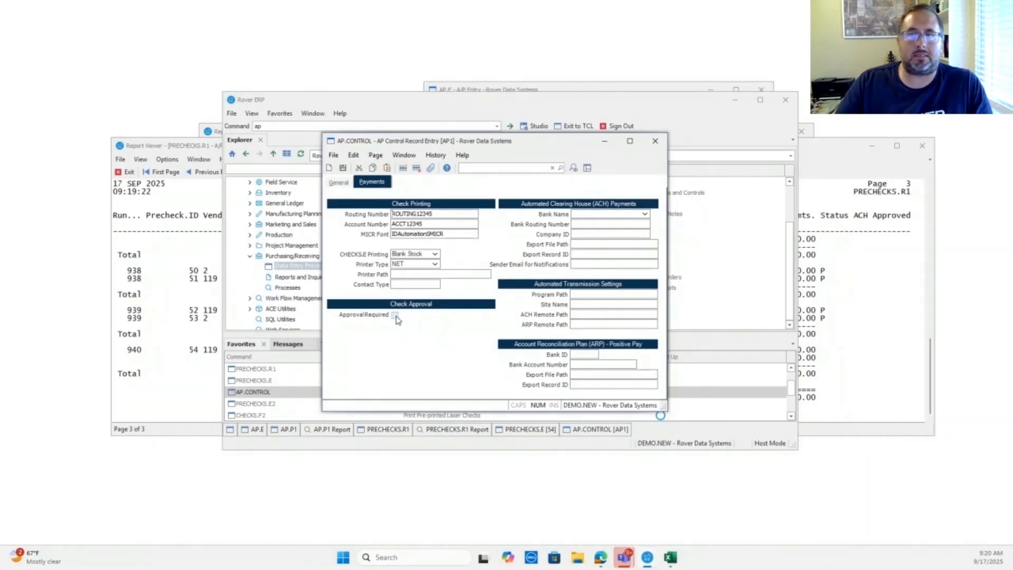
click(655, 141)
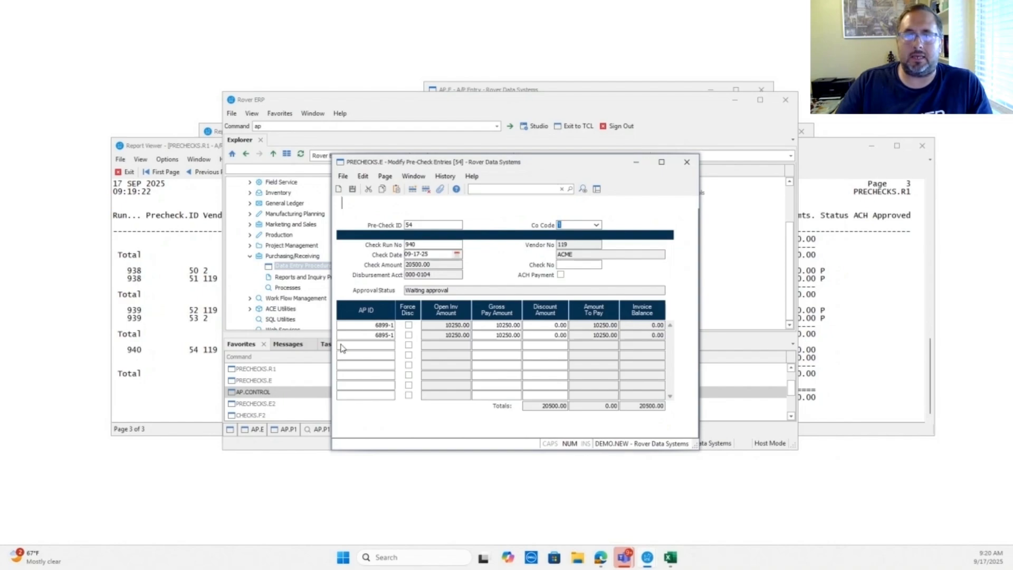
Open the Check Run Approval Screen (PRECHECKS.E2), view its approval options and close it.
click(284, 404)
double_click(283, 405)
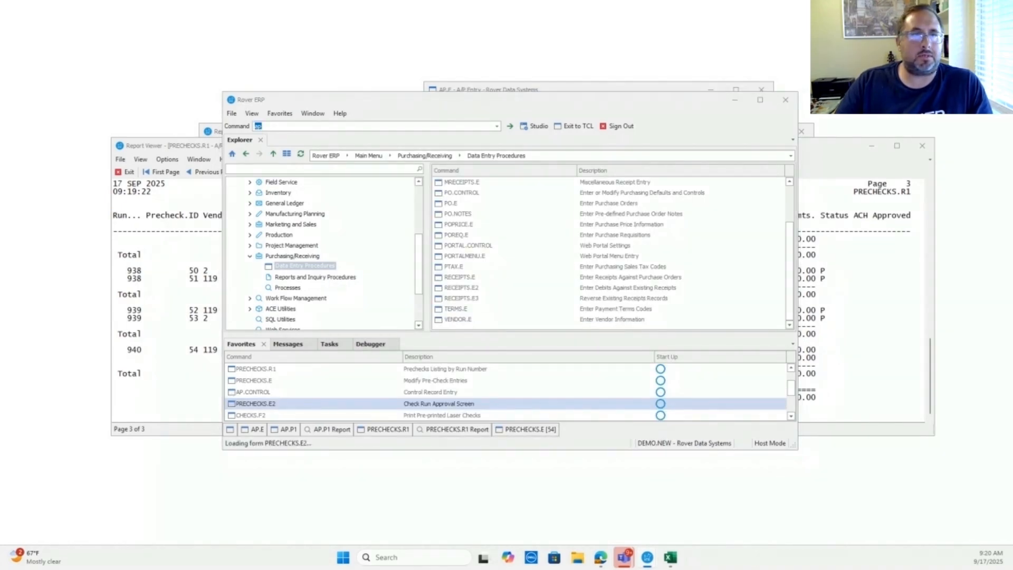
drag(454, 143, 615, 144)
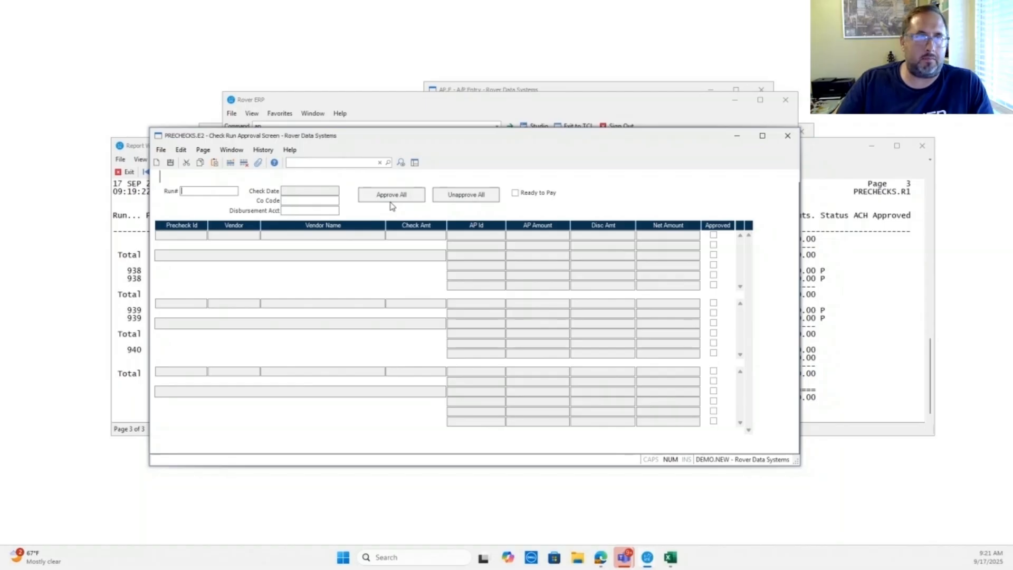
click(783, 140)
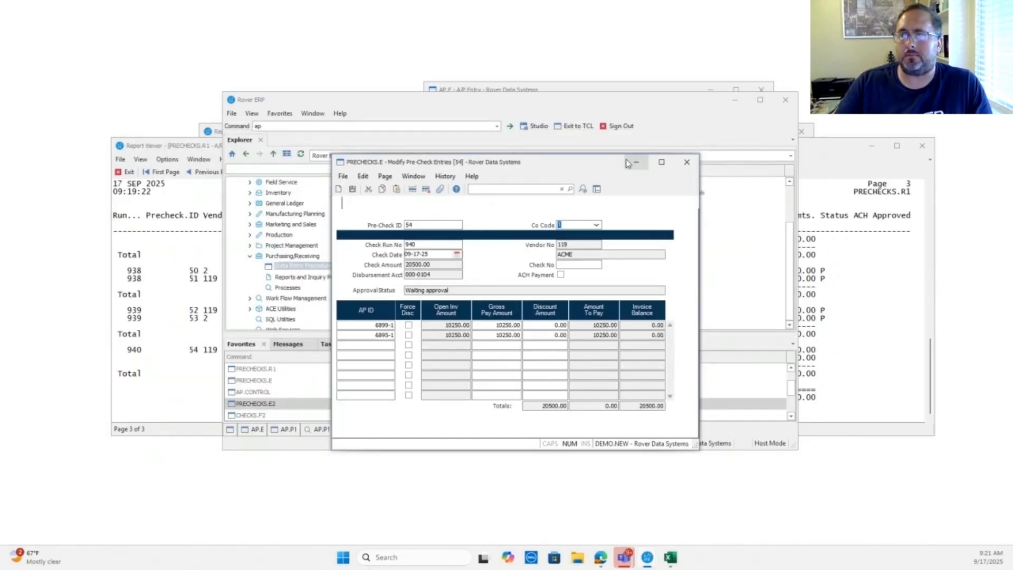
Close the pre-check 54 entry form and the A/P Prechecks Listing report, and return to the main Rover ERP window.
click(688, 163)
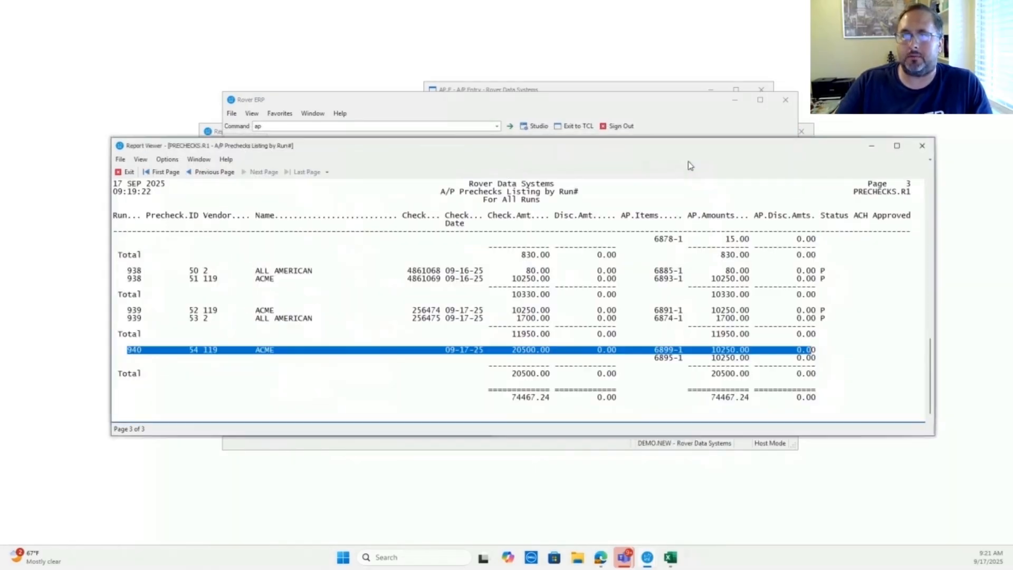
click(918, 148)
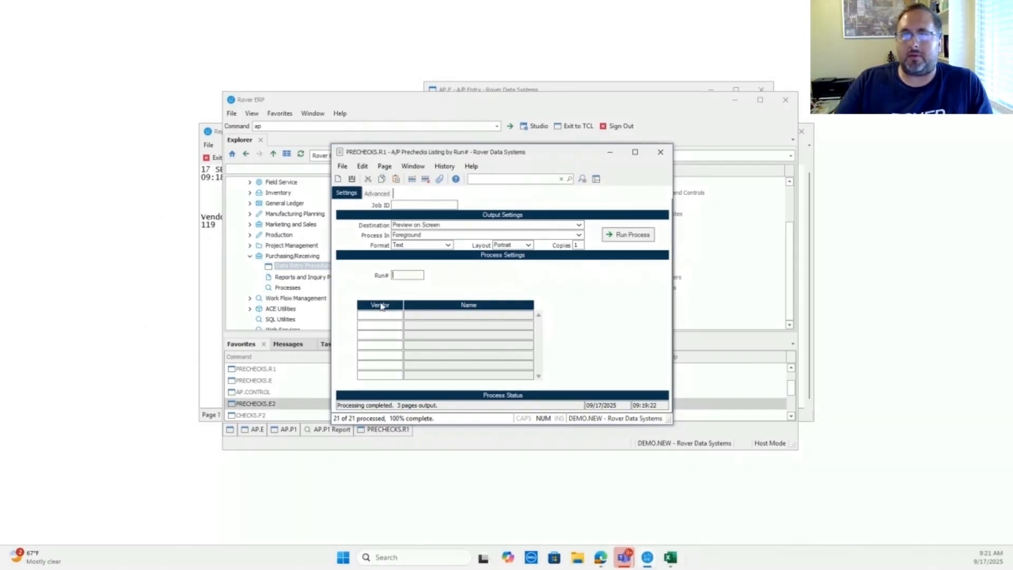
click(311, 126)
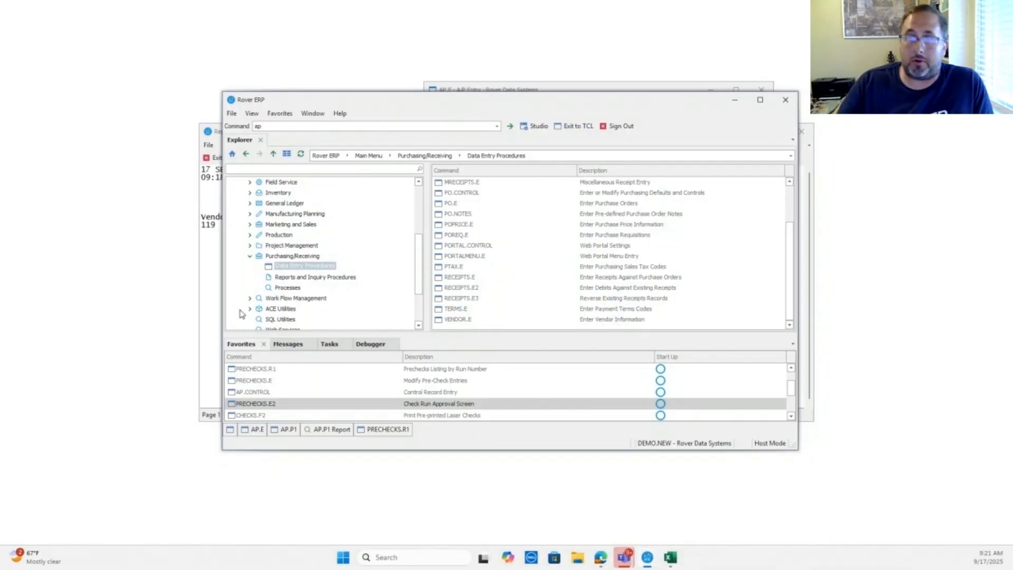
Open Print Pre-Printed Laser Checks (CHECKS.F2) and close the Batch Check Generation Report.
click(263, 414)
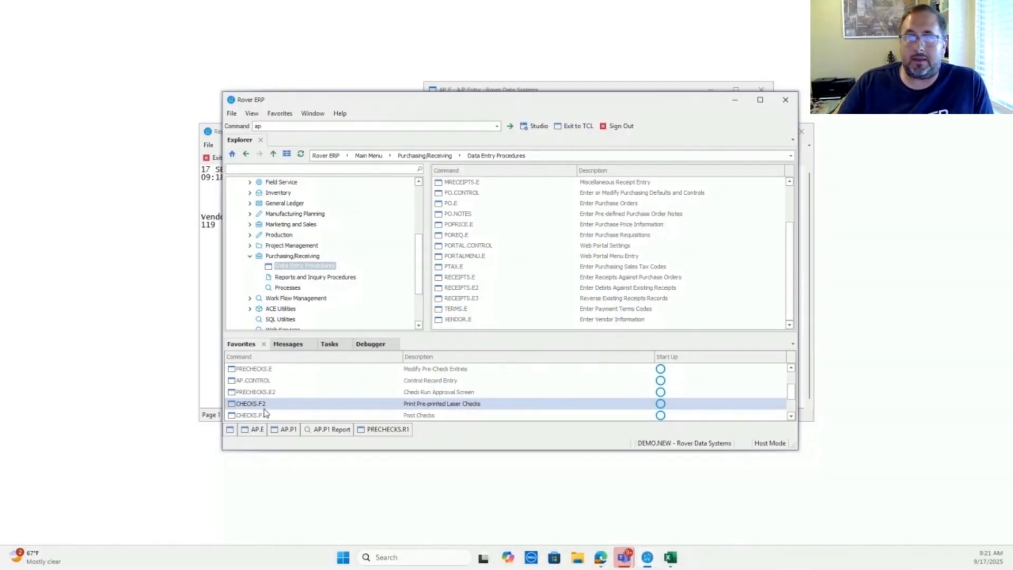
double_click(265, 405)
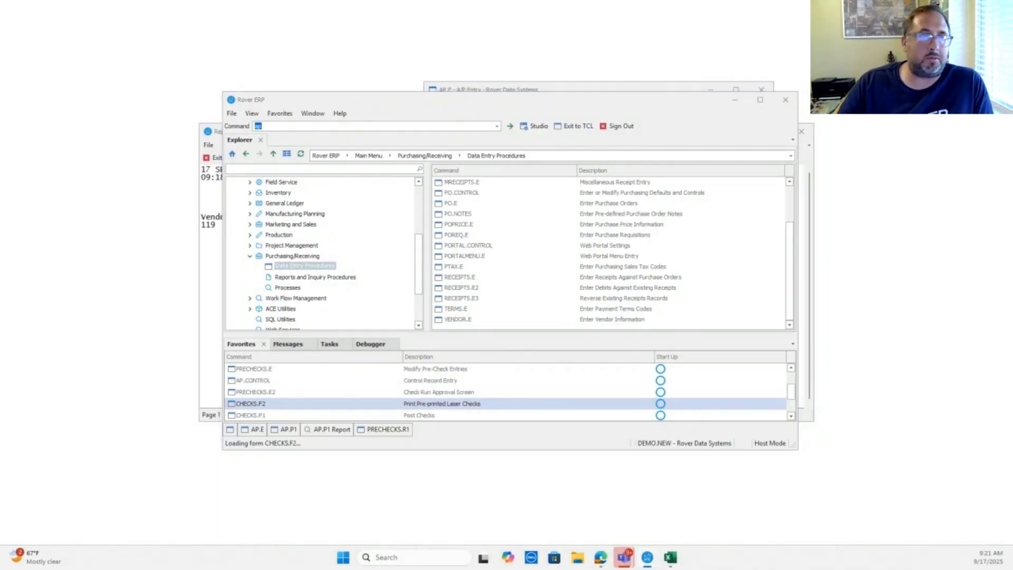
drag(125, 143, 536, 153)
click(223, 250)
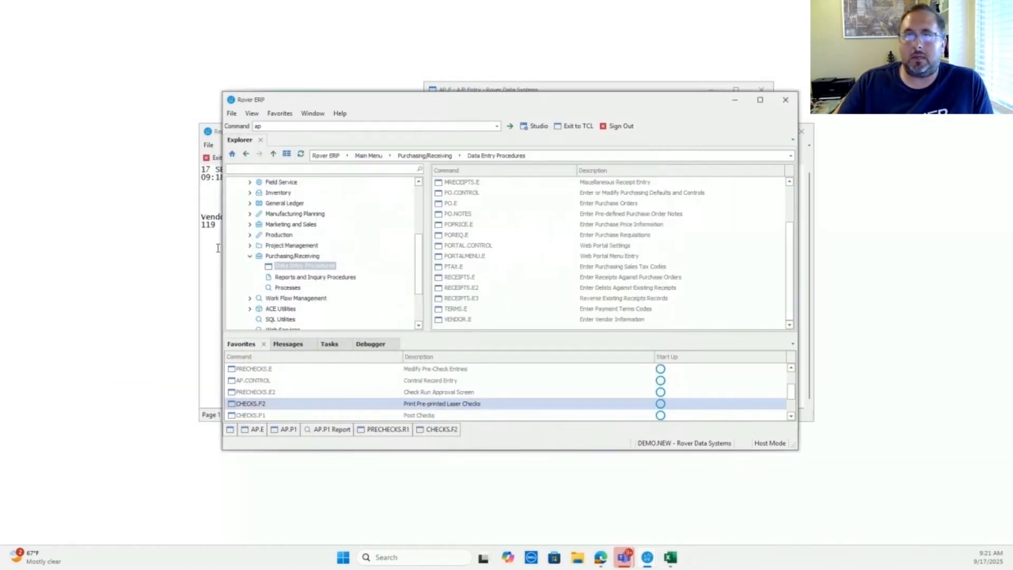
click(209, 249)
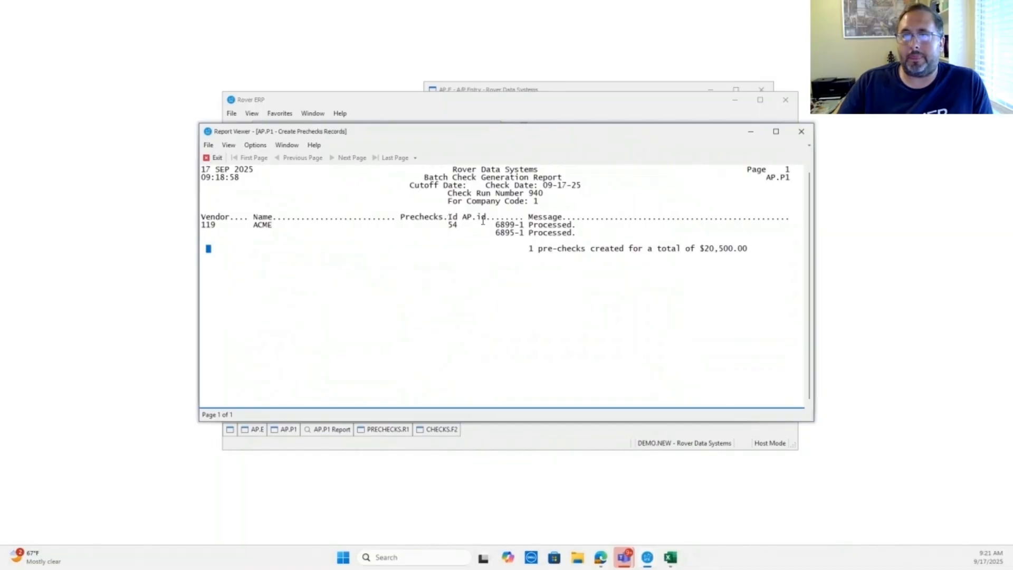
click(801, 131)
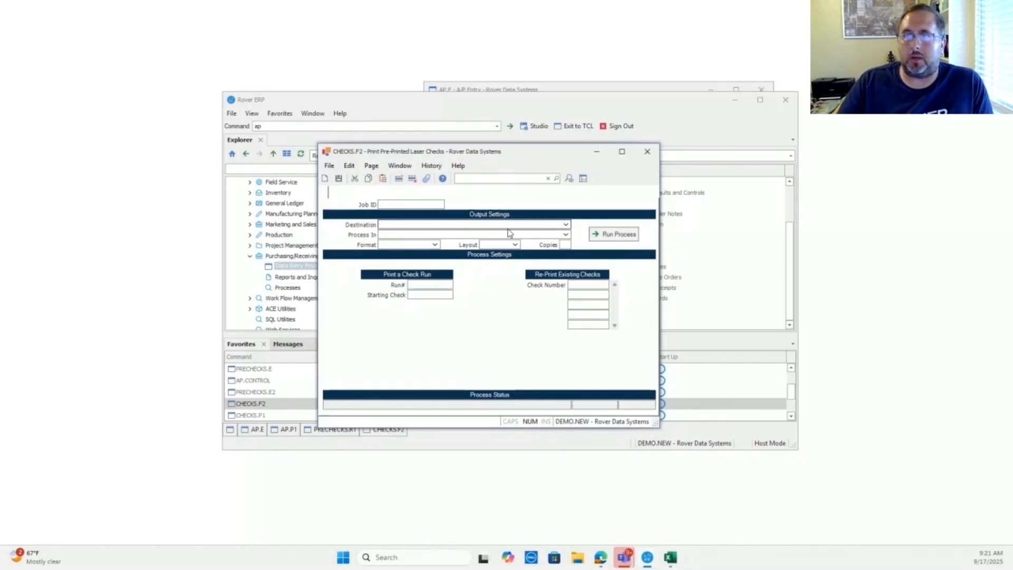
Set the check print's output destination to PDF Viewer and its format to PDF.
click(565, 225)
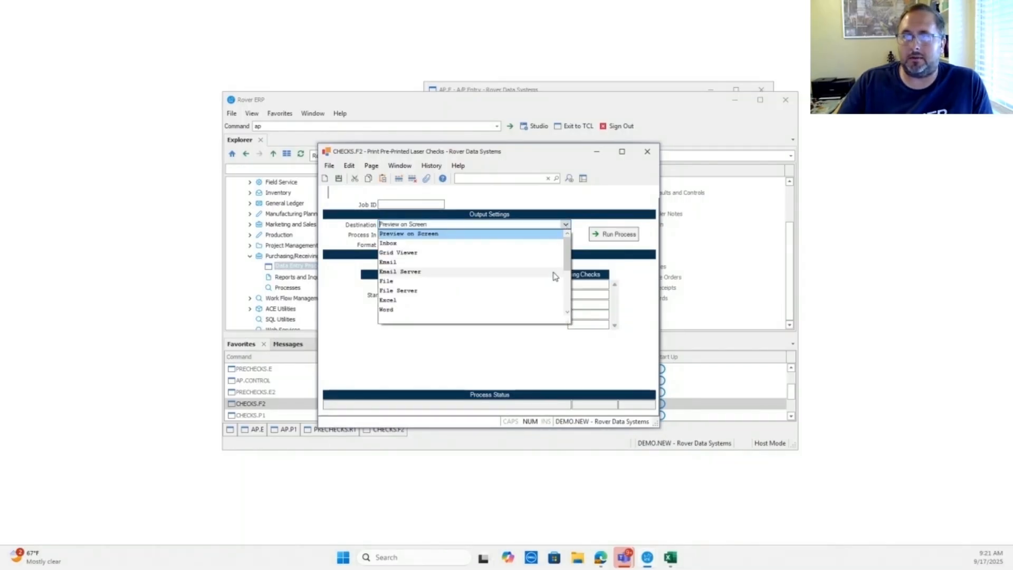
scroll(554, 273, down, 1)
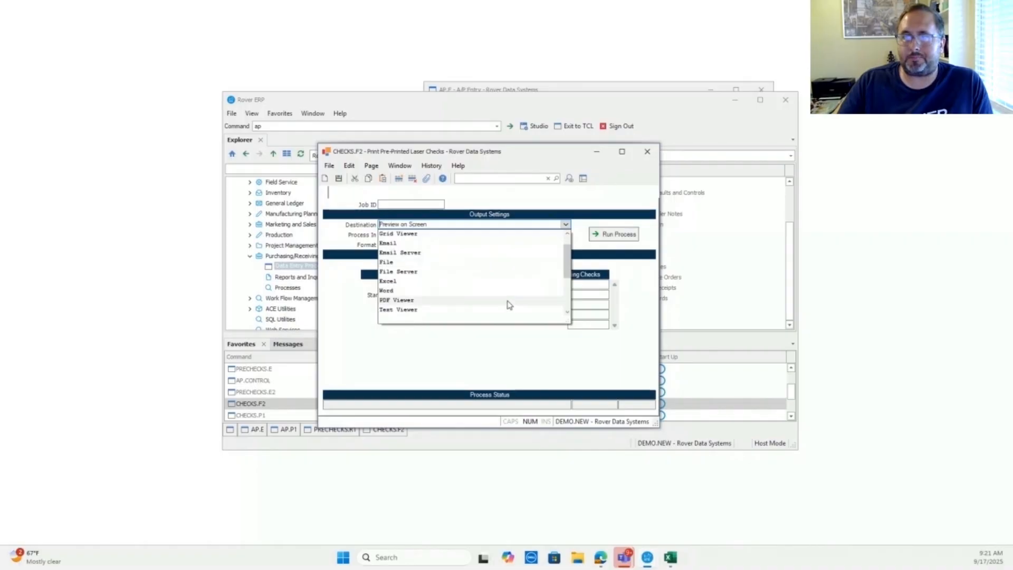
click(509, 300)
click(434, 244)
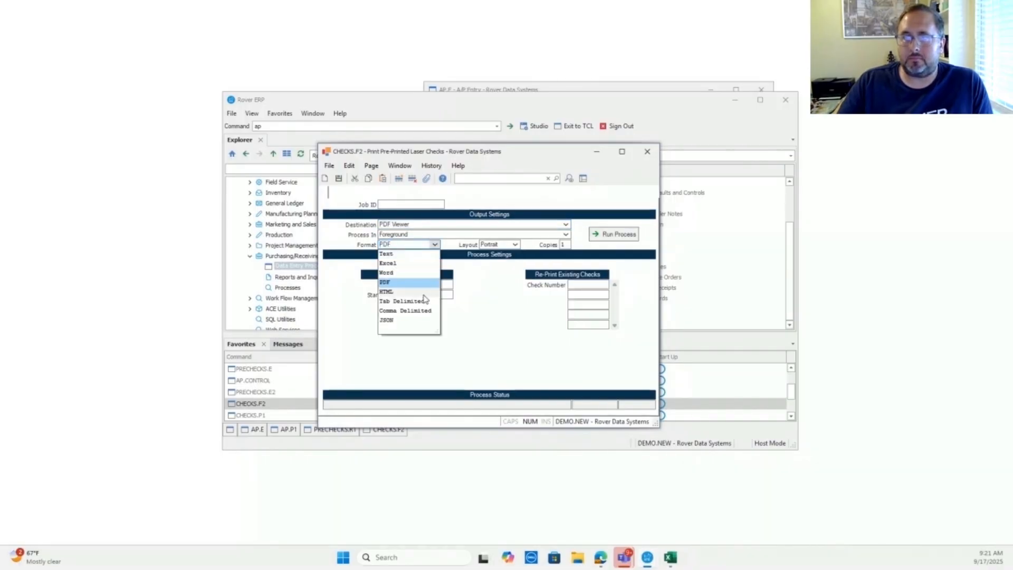
click(401, 282)
Try to run the check print without a run number, and enter 159879 as the starting check.
click(618, 239)
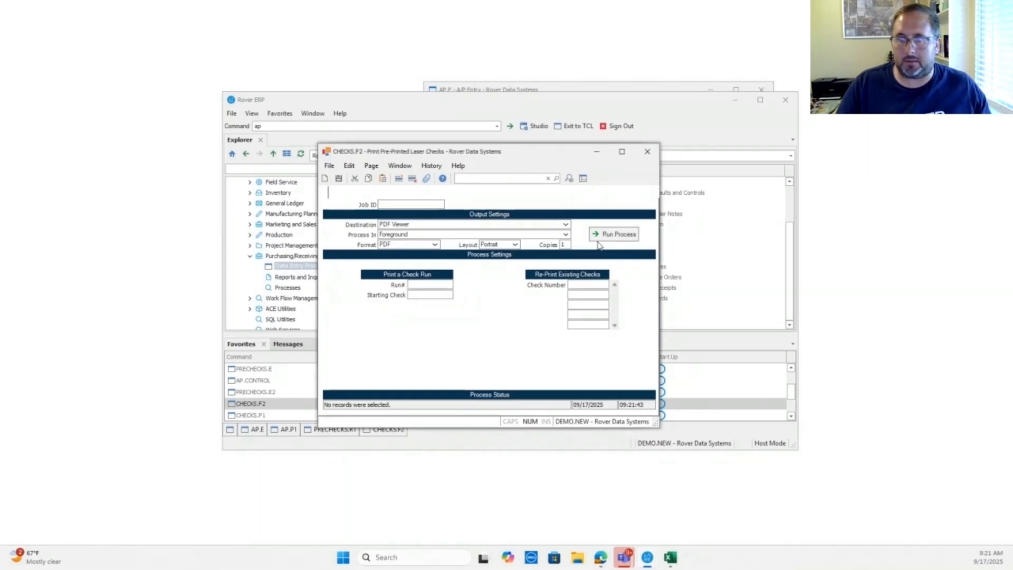
key(Tab)
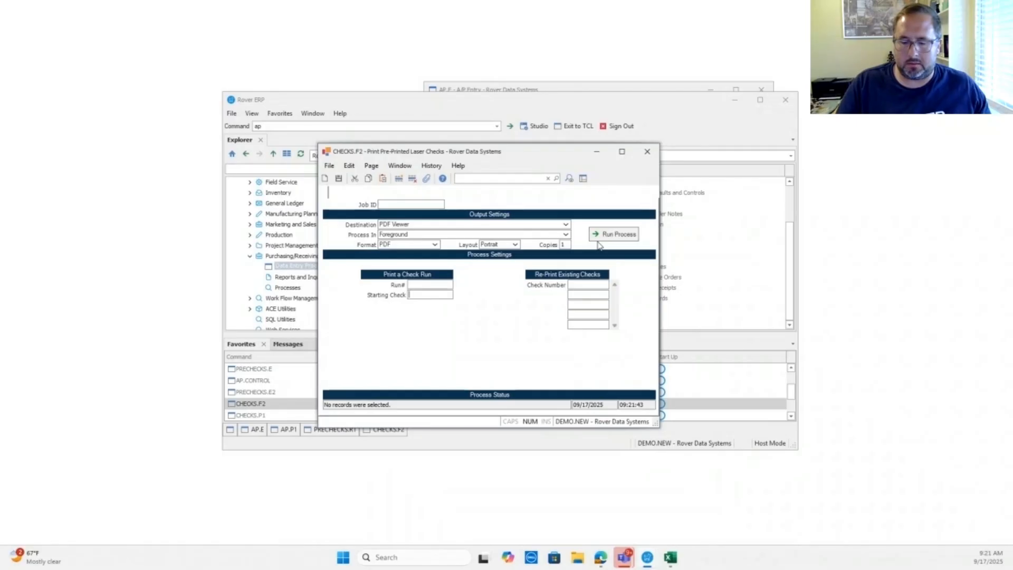
text(159879)
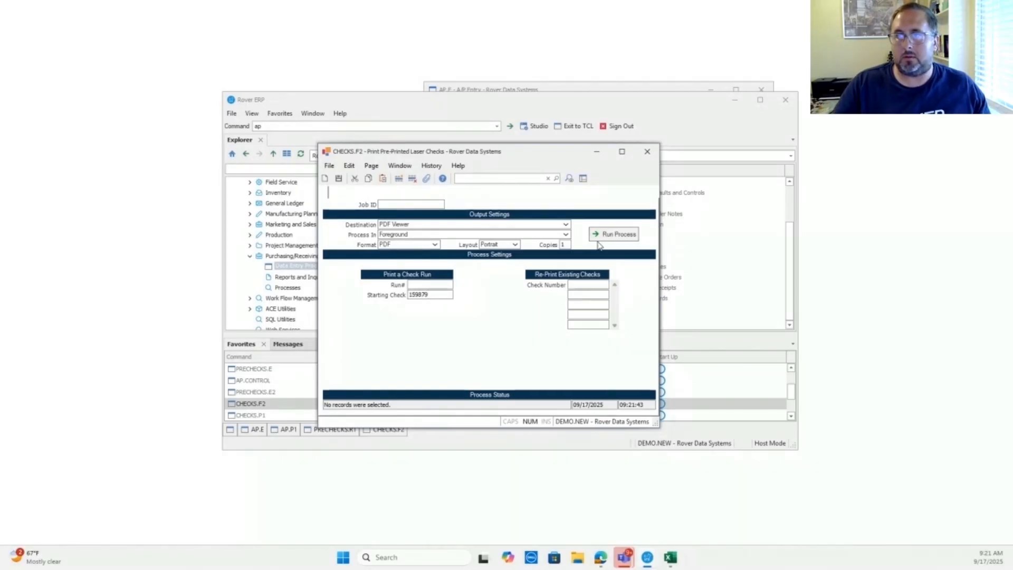
Rerun the A/P Prechecks Listing by Run# for all runs and look up ACME's unprinted run number on the last page.
click(285, 380)
click(323, 428)
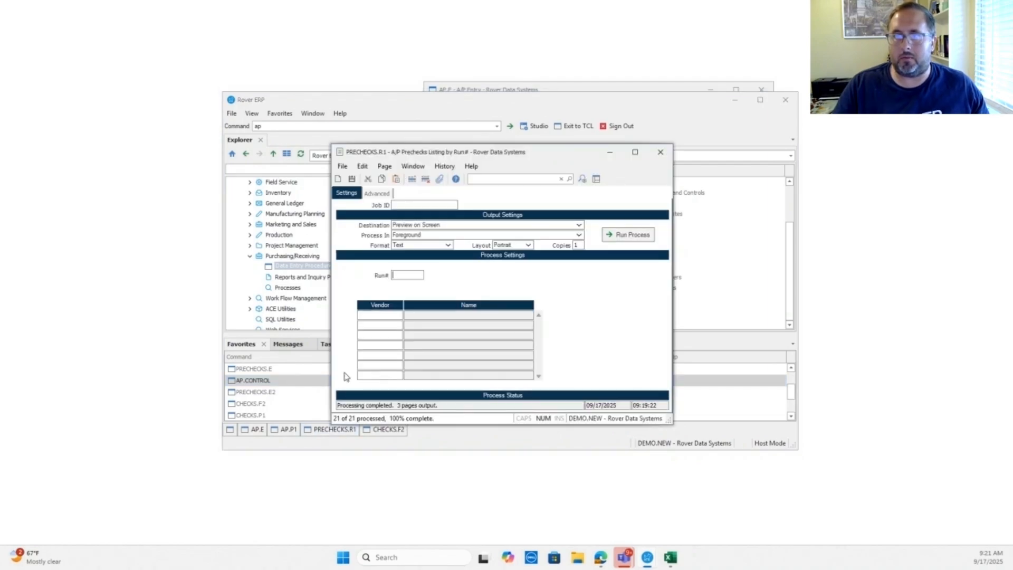
click(603, 237)
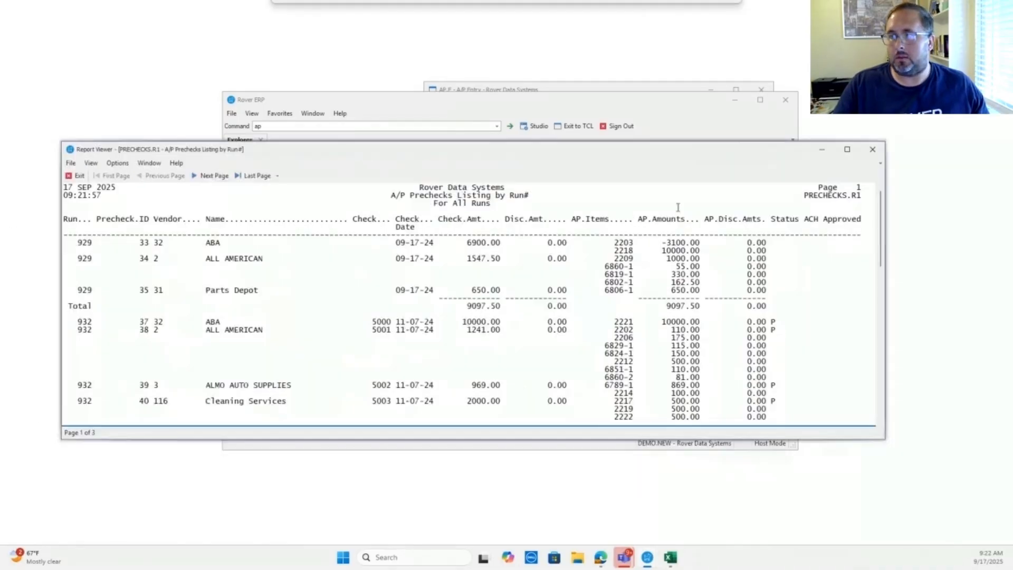
drag(880, 227, 877, 389)
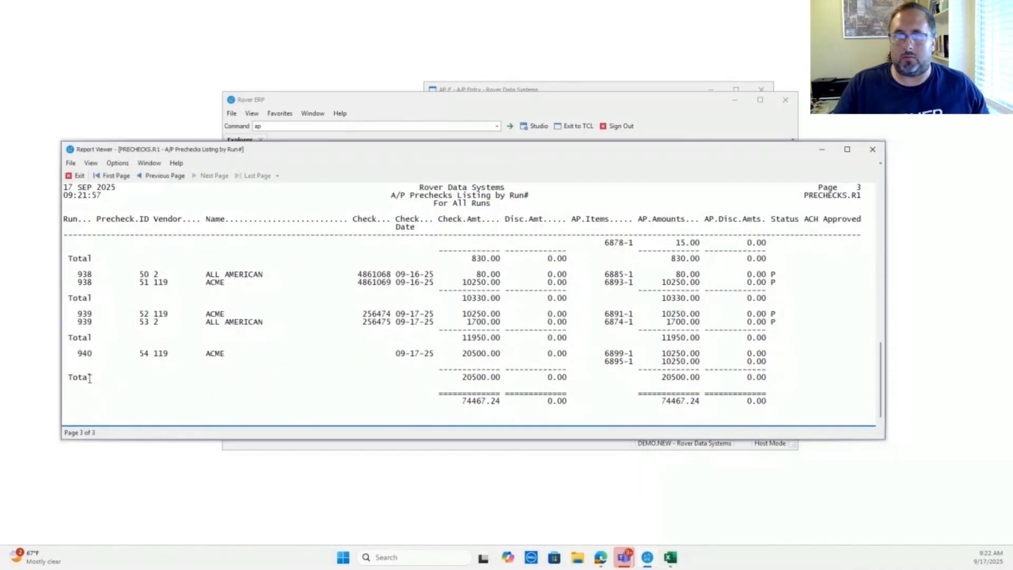
click(821, 149)
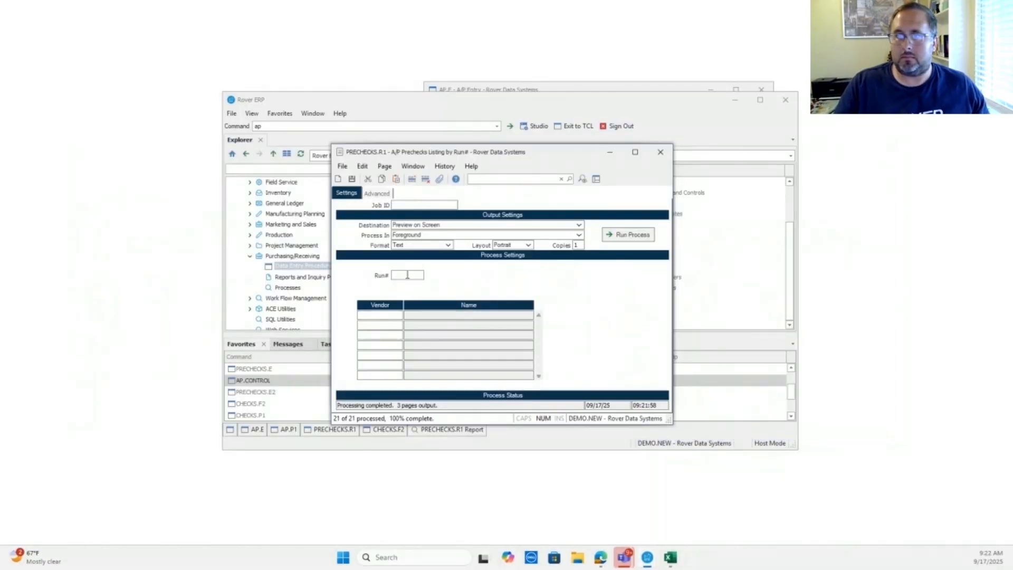
Print check run 940 with starting check number 158973 to the PDF viewer.
click(389, 429)
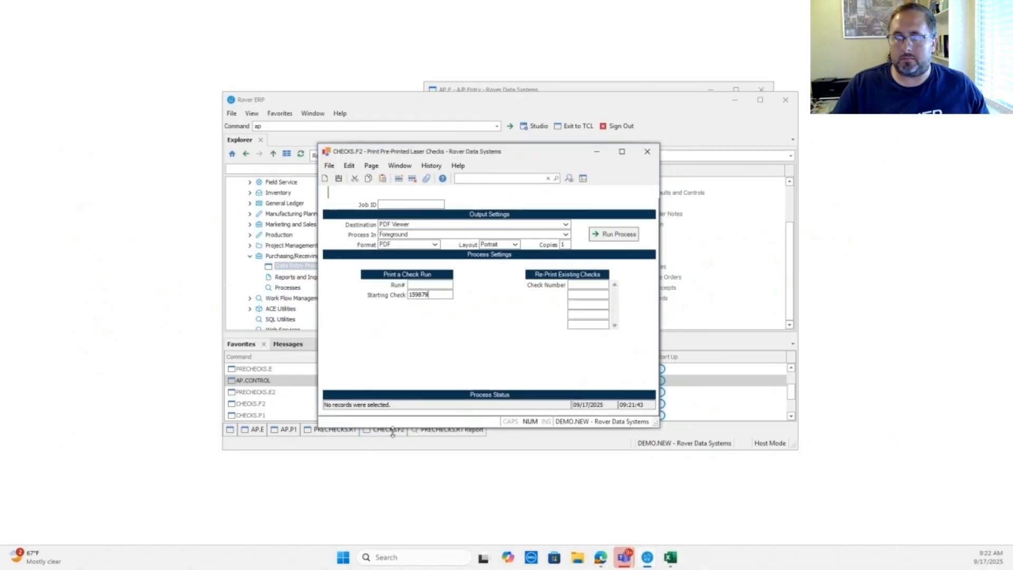
click(424, 284)
text(940)
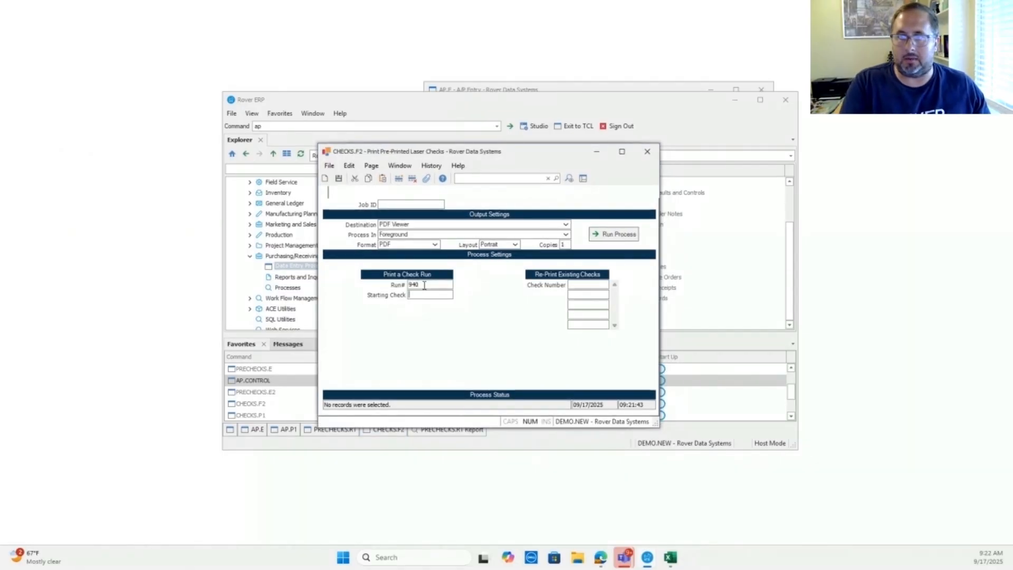
key(Tab)
text(158)
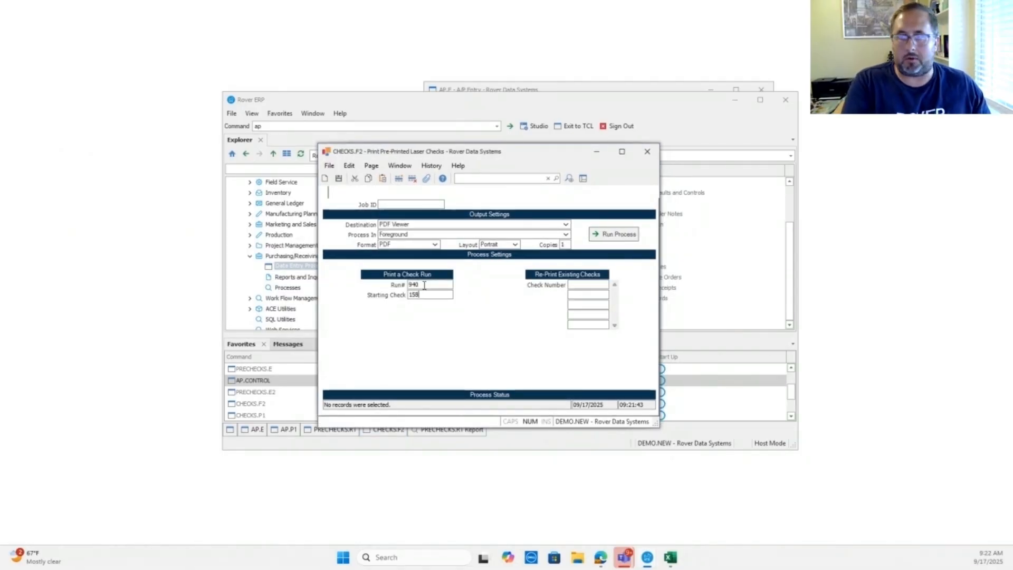
text(973)
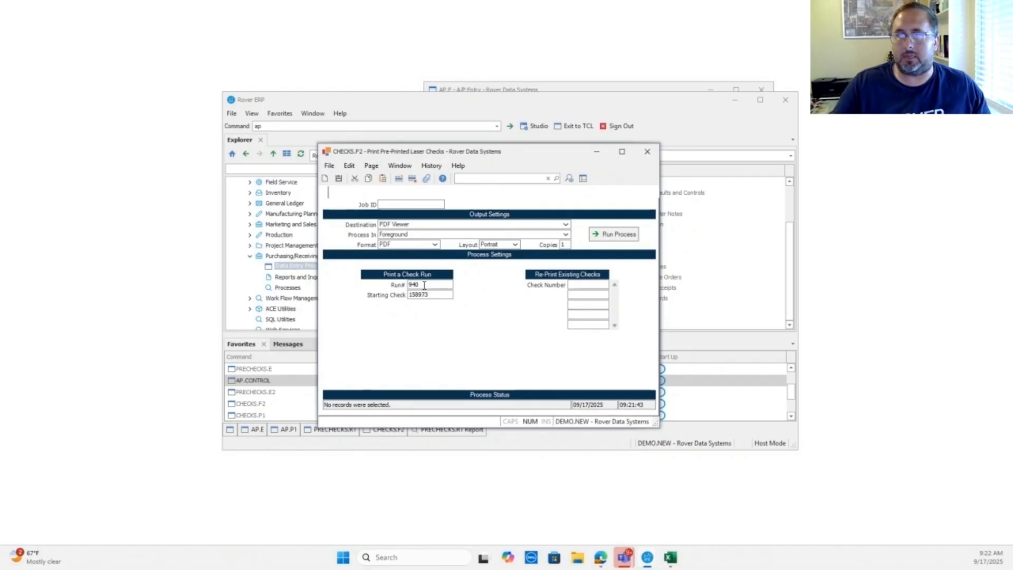
click(613, 234)
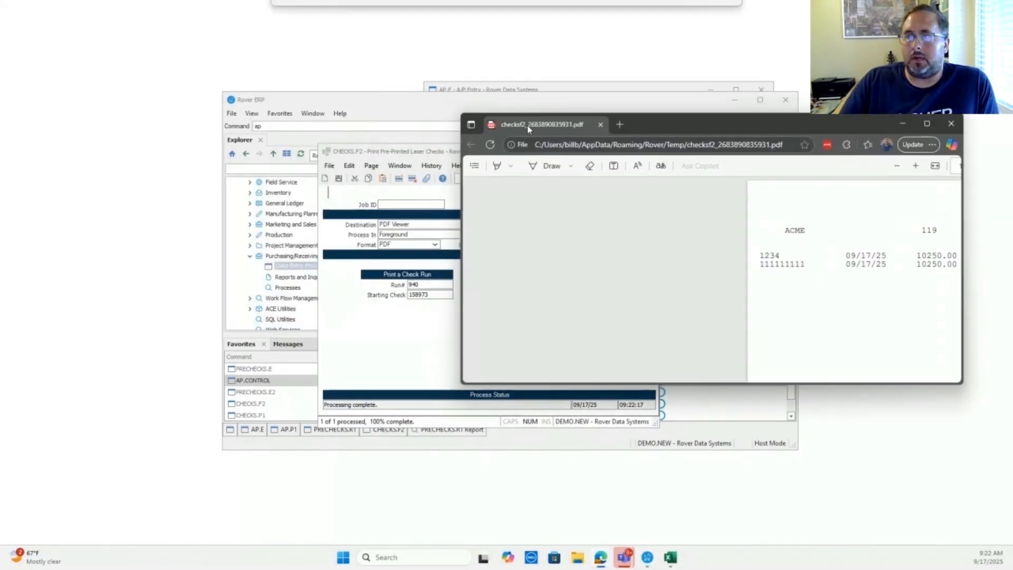
Enlarge the printed check PDF and review ACME's remittance stubs, check amount and payee block.
click(927, 123)
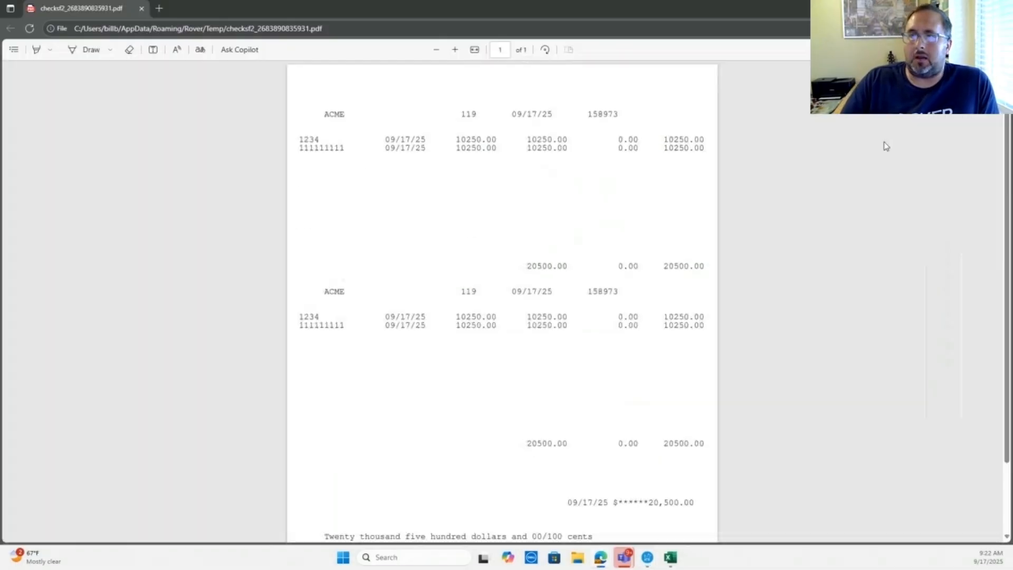
scroll(1006, 131, down, 2)
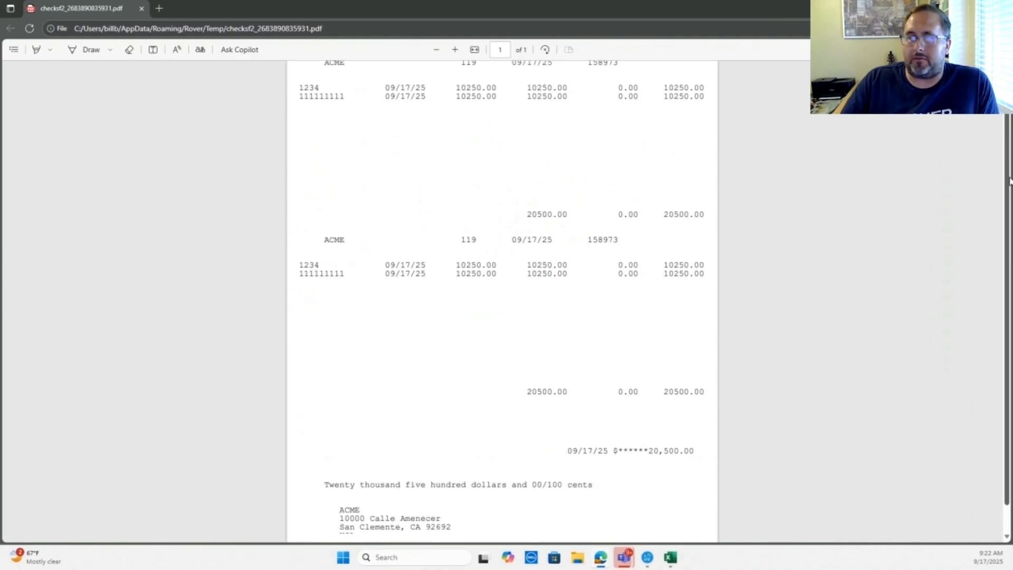
scroll(1007, 131, up, 2)
scroll(1006, 132, down, 2)
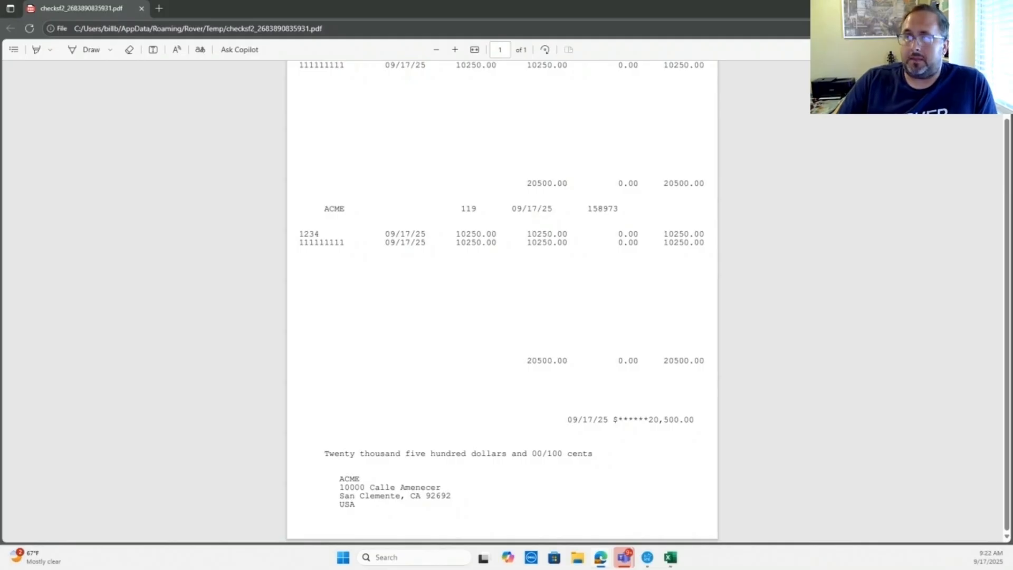
Leave the printed check PDF and open the Post Checks process (CHECKS.P1).
click(952, 9)
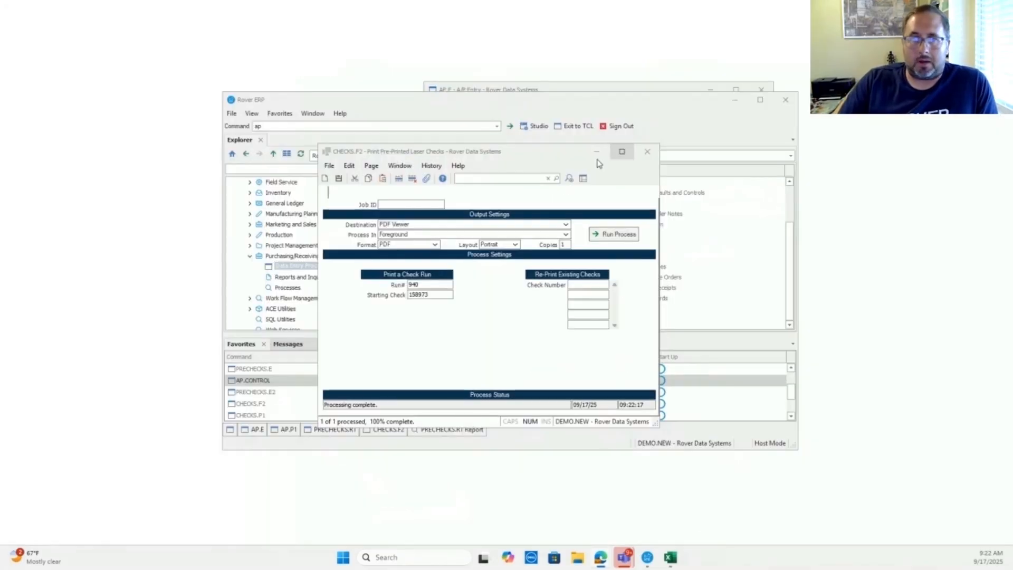
click(409, 129)
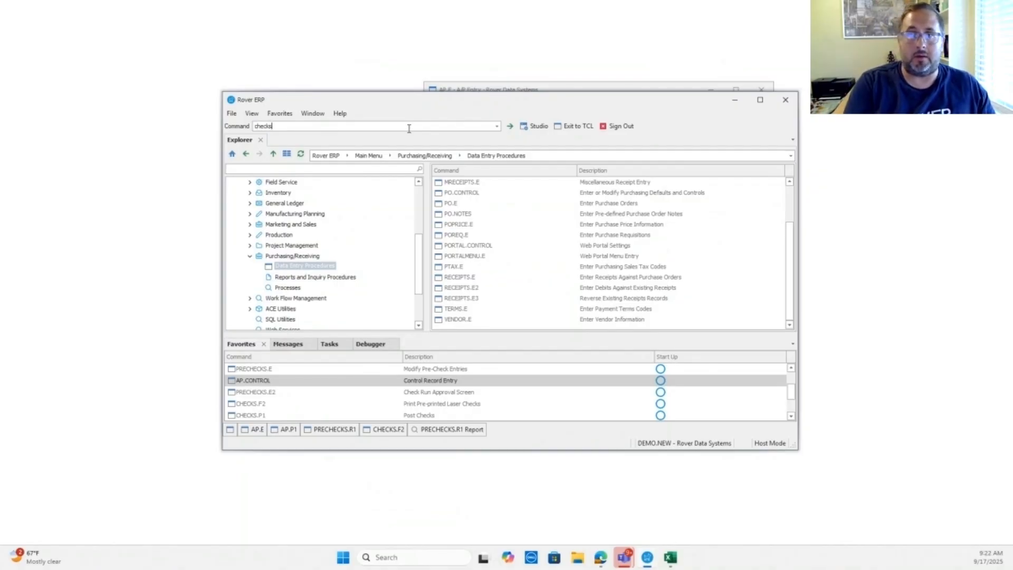
key(Return)
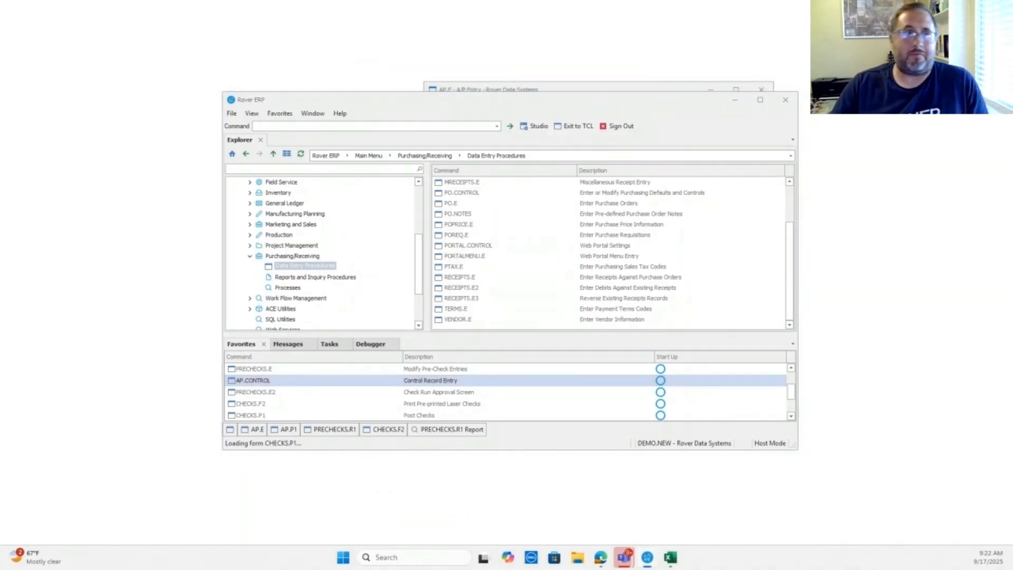
drag(518, 191, 607, 188)
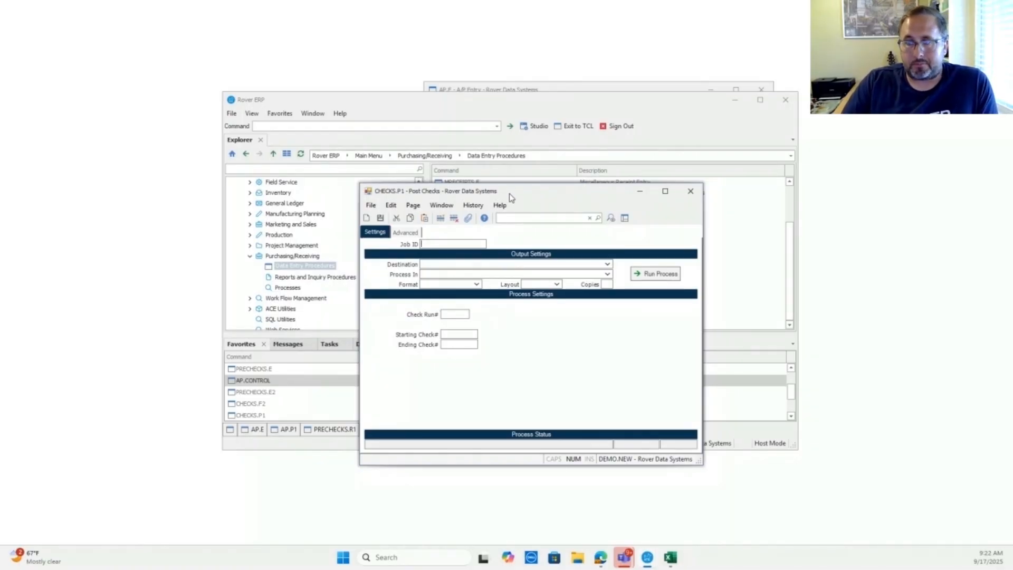
Post check run 940 with the report previewed on screen, and review ACME's line in the Check Posting Report.
click(459, 315)
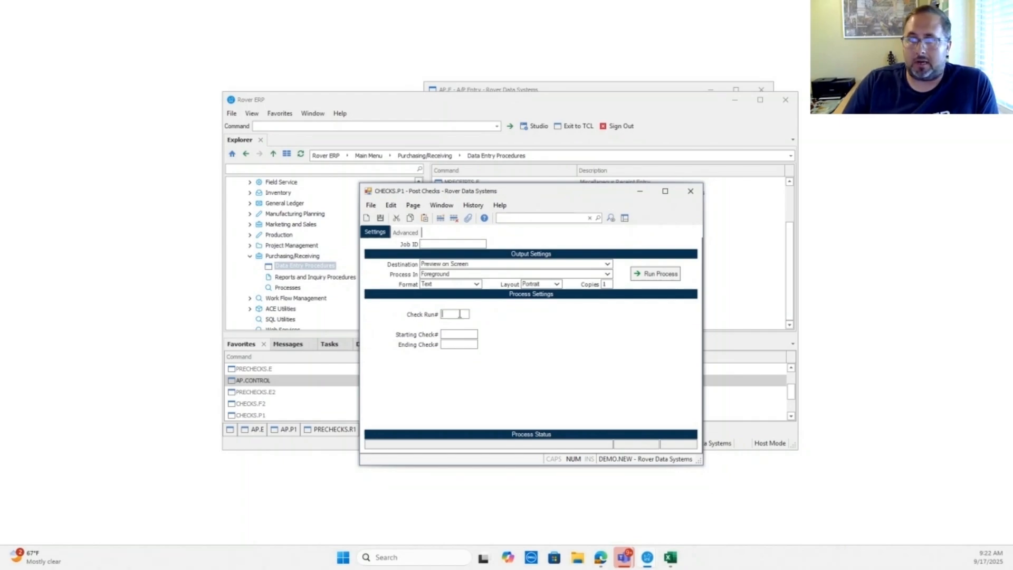
text(940)
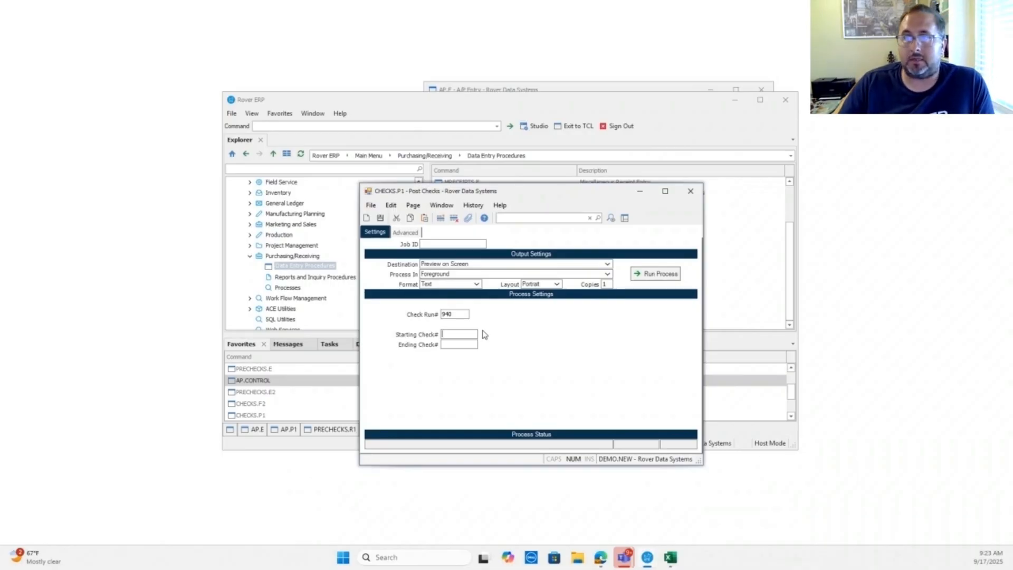
click(661, 274)
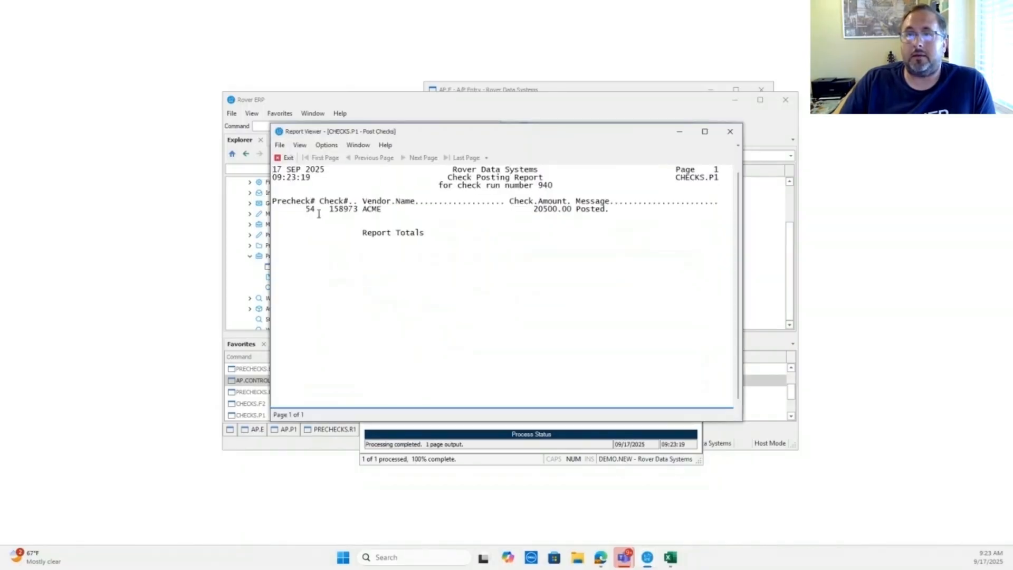
drag(302, 210, 572, 213)
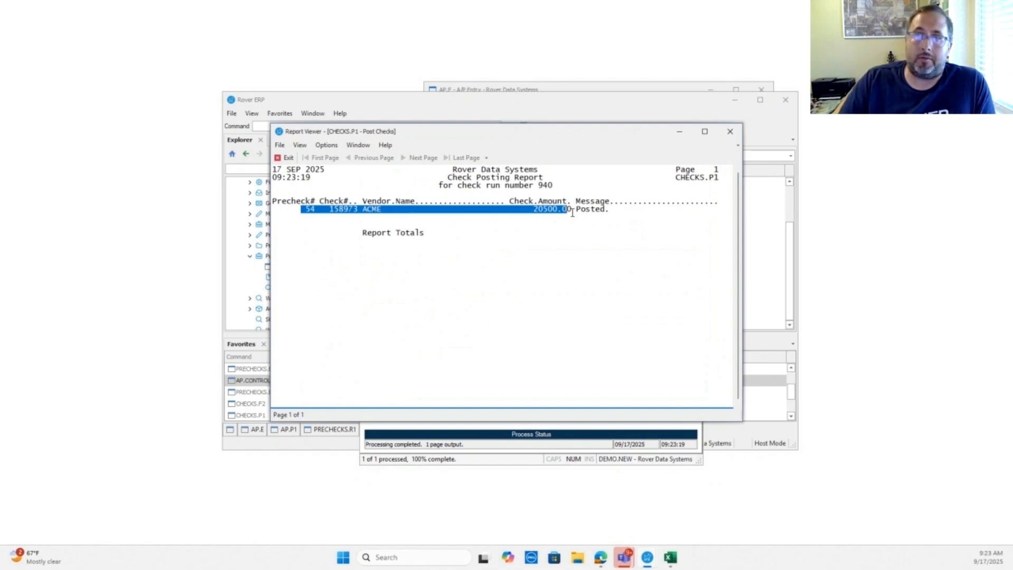
click(730, 131)
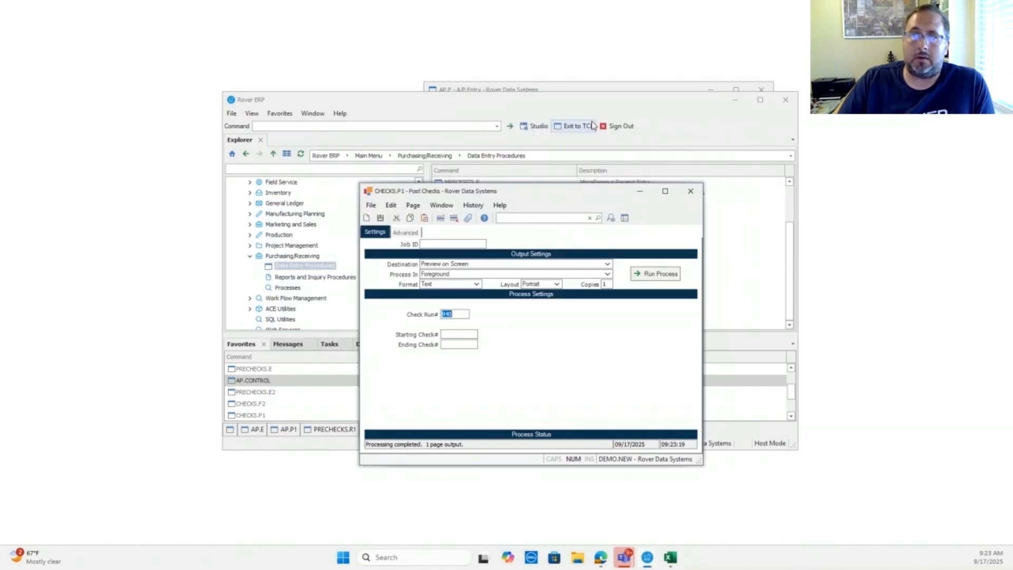
click(612, 112)
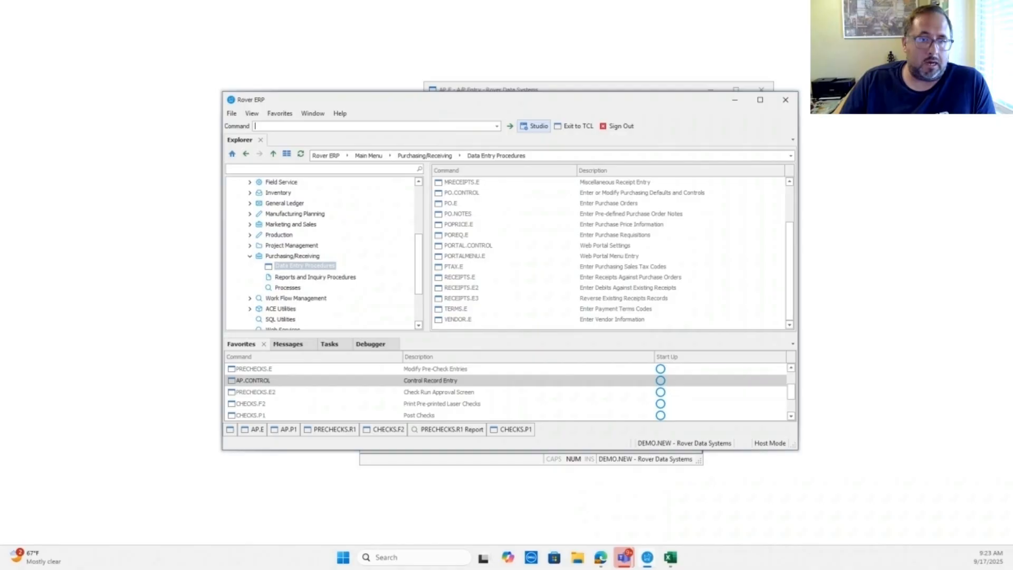
key(super+d)
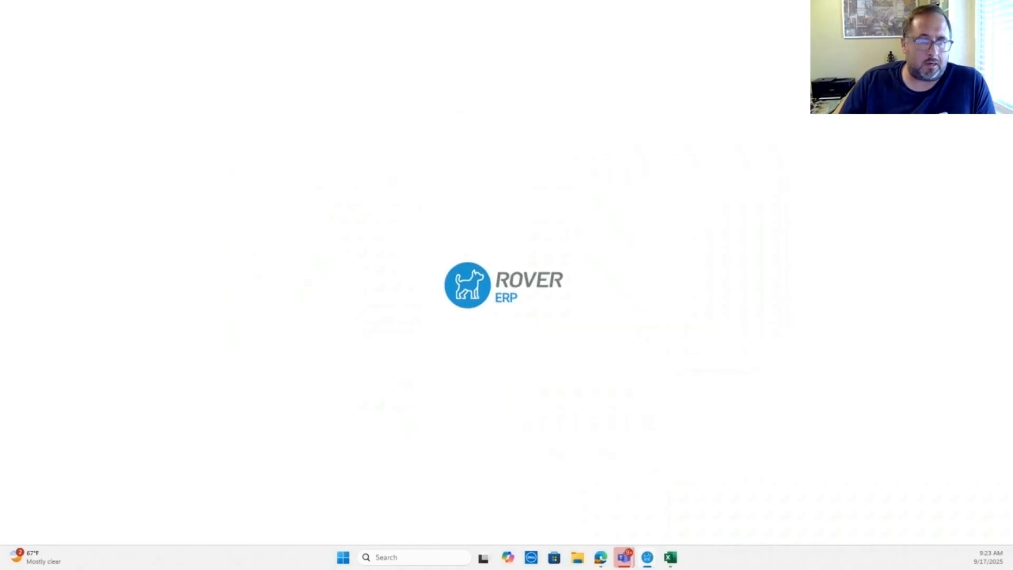
key(super+d)
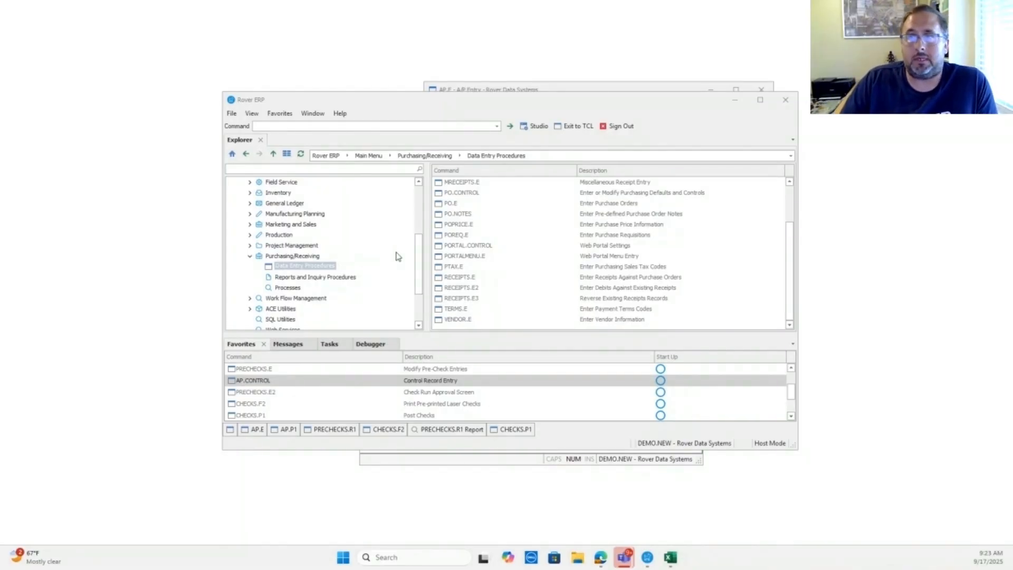
Open Purchase Requisition Entry (POREQ.E) to view its blank header form.
double_click(463, 236)
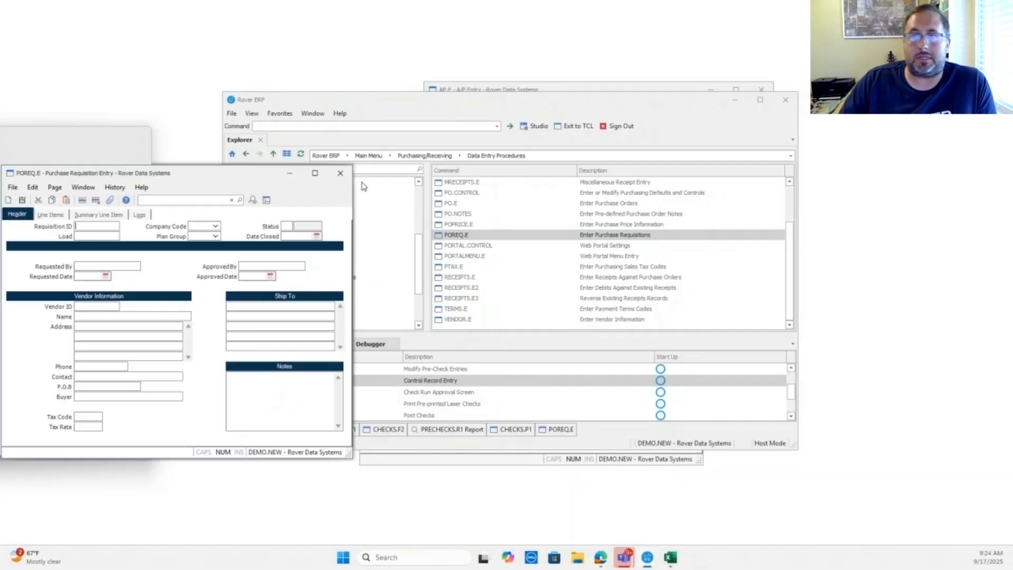
drag(208, 165, 530, 151)
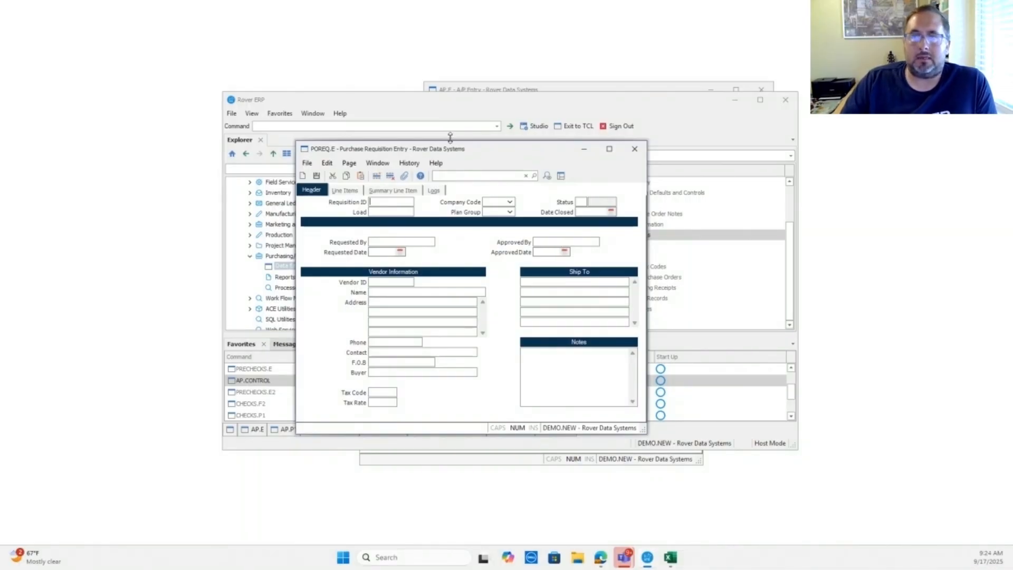
Open the purchase order entry defaults (PO.CONTROL) and examine the requisition approval dollar limits per user.
click(361, 127)
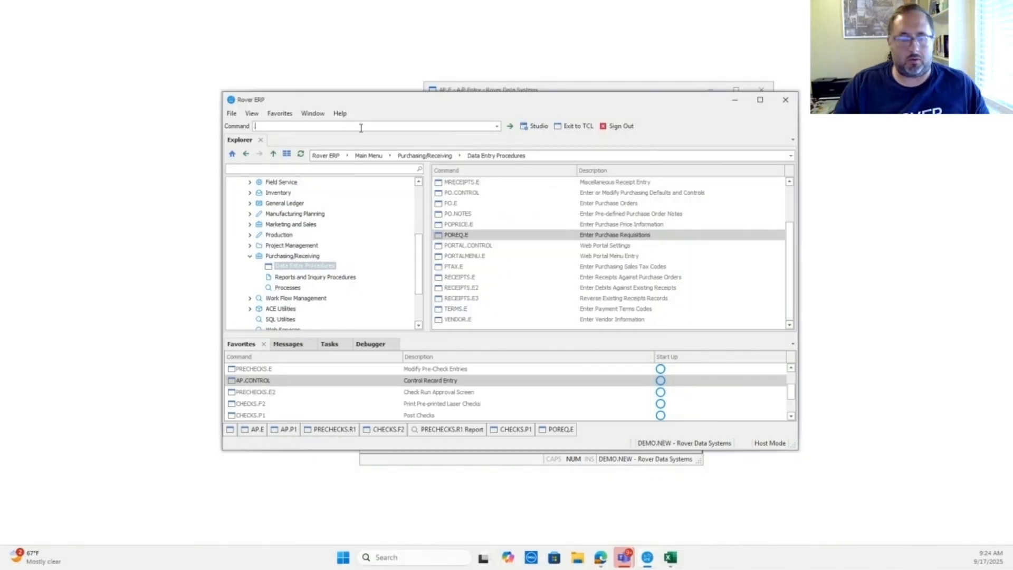
text(po.control)
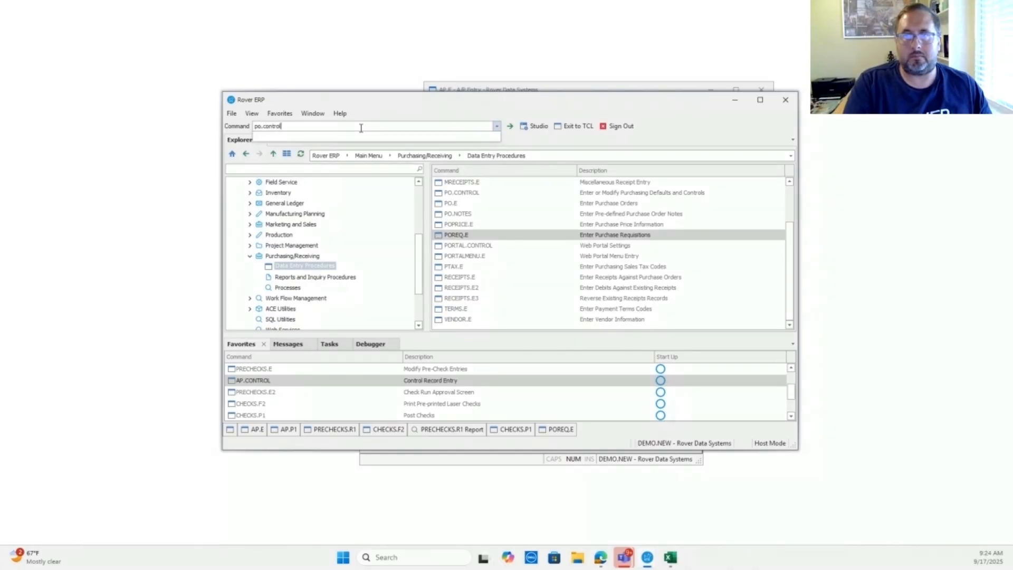
key(Return)
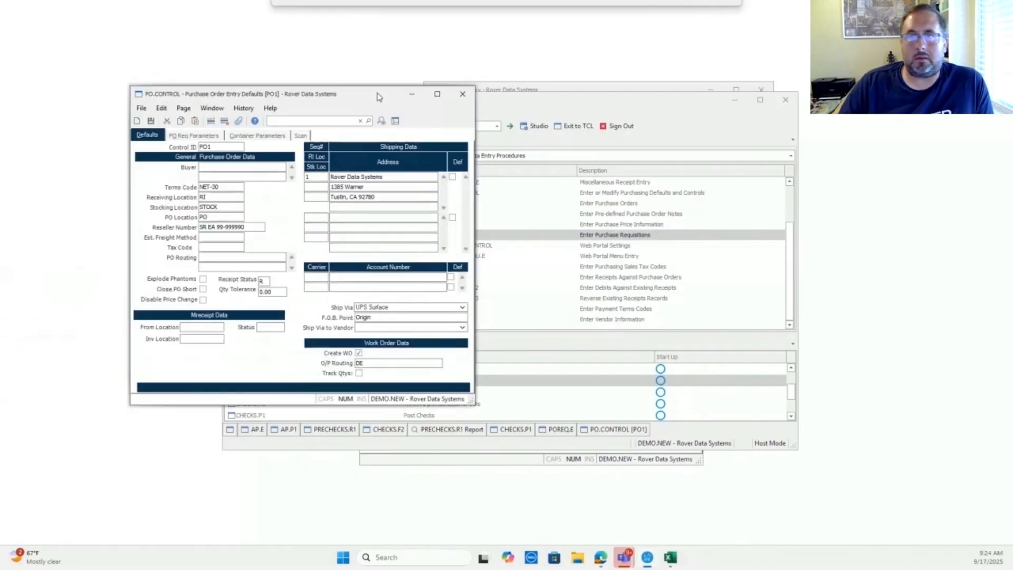
drag(377, 98, 491, 124)
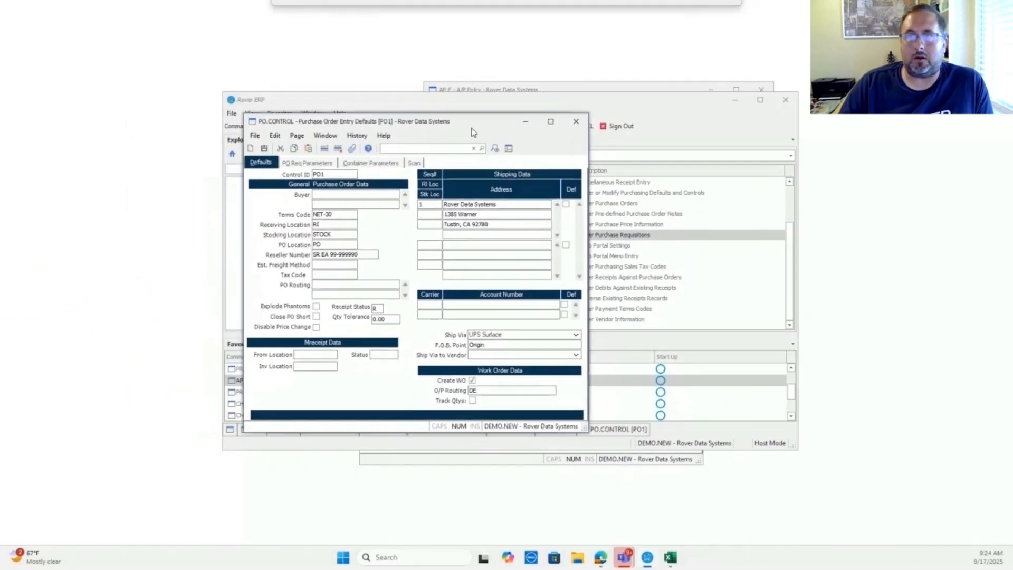
click(331, 165)
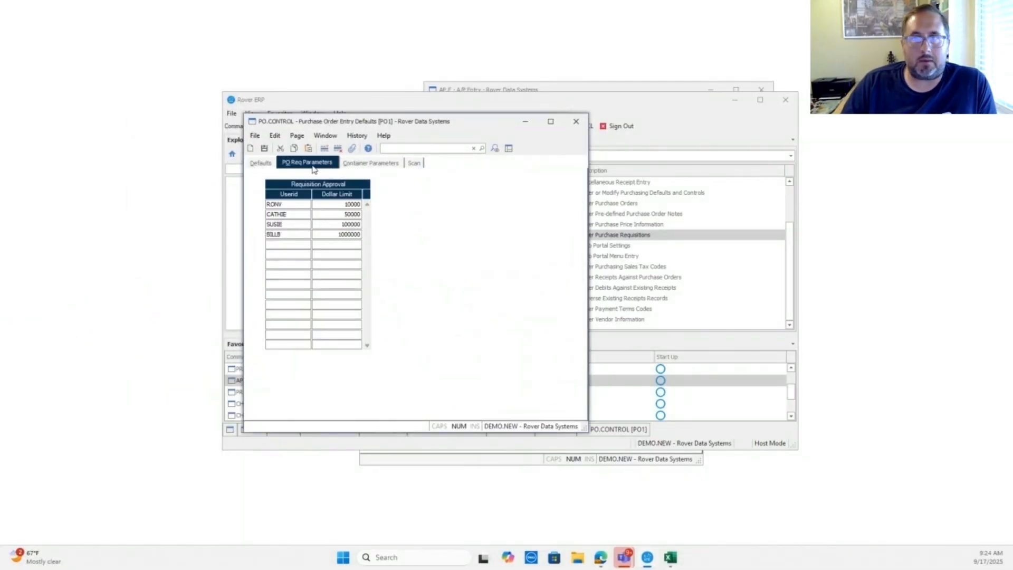